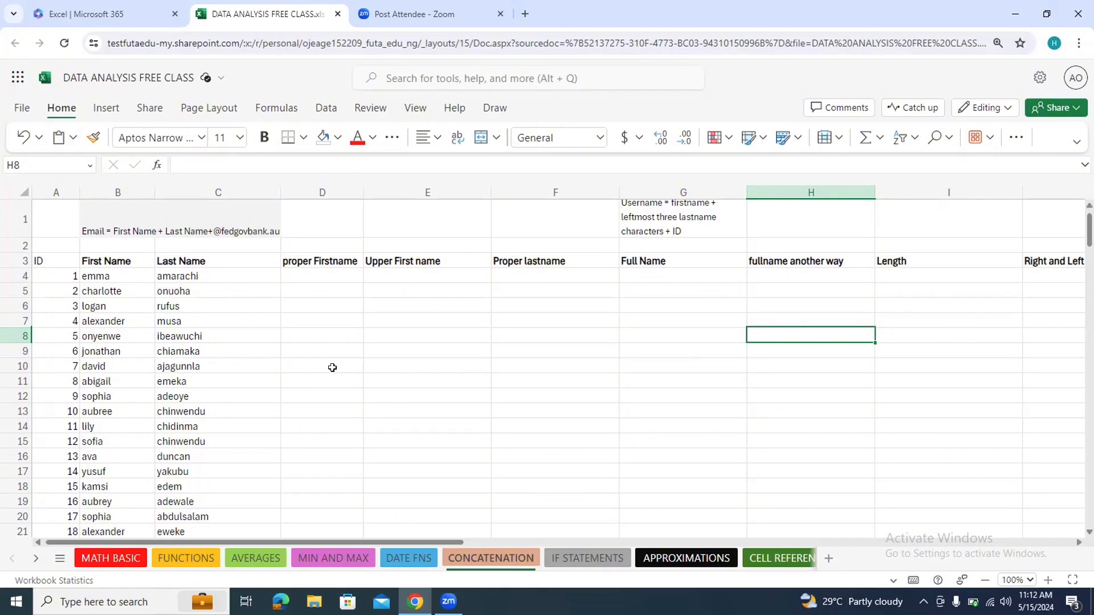
# - Enter =PROPER(B4) in D4 and fill it down the proper Firstname column for all records
pyautogui.click(339, 273)
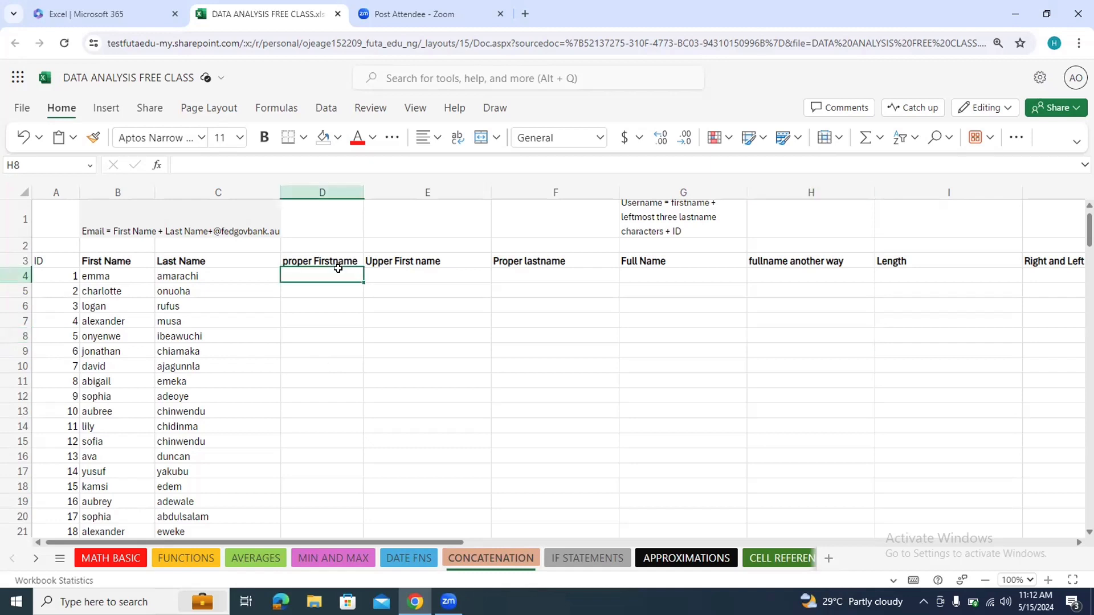
pyautogui.write('=p')
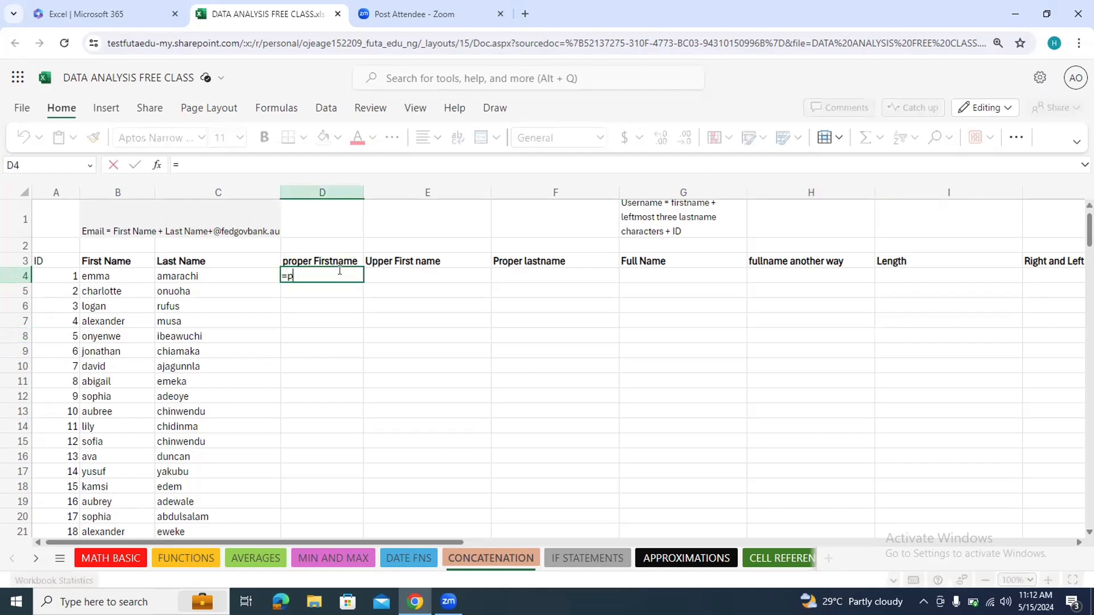
pyautogui.write('roper')
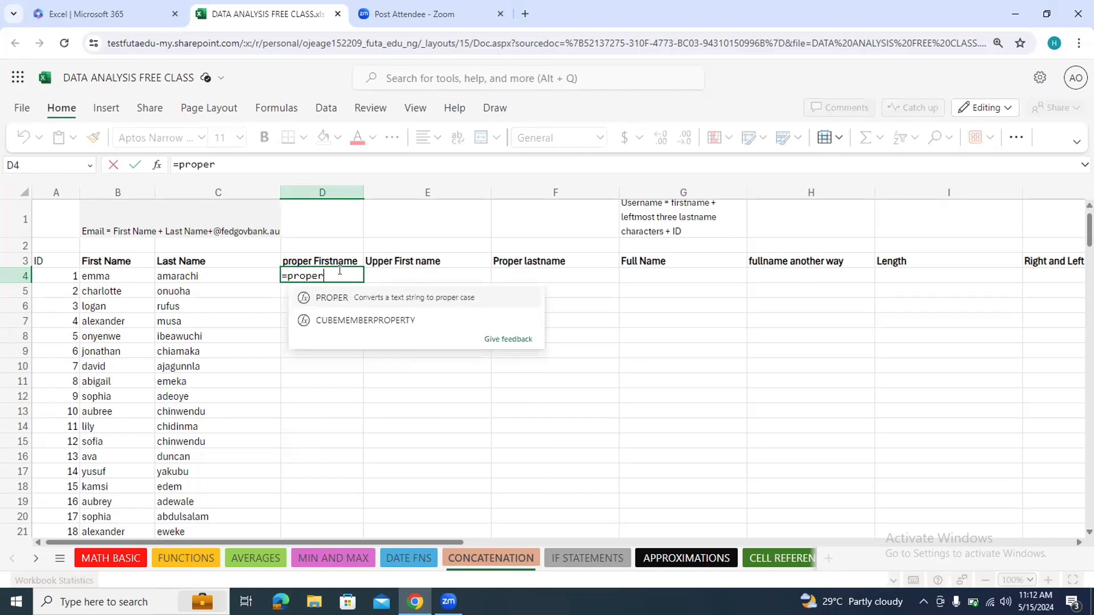
pyautogui.click(346, 296)
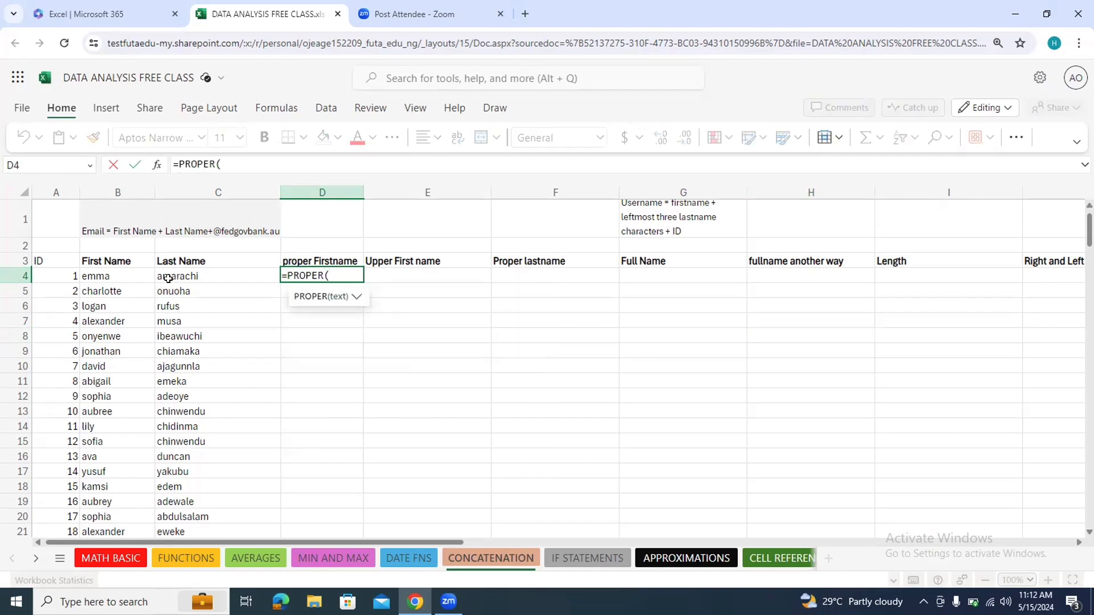
pyautogui.click(105, 276)
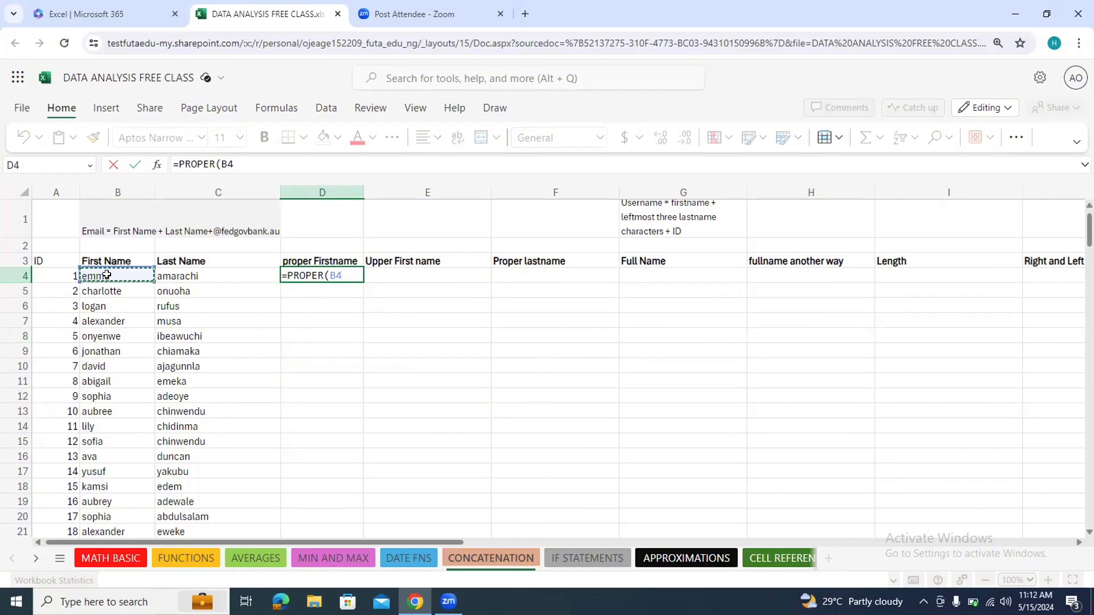
pyautogui.press('Return')
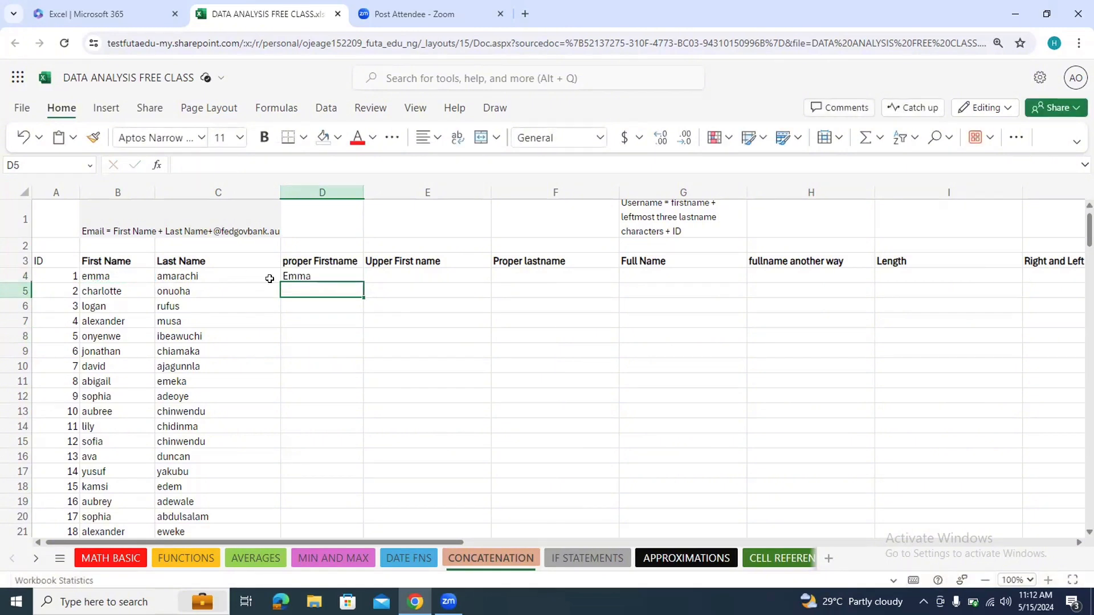
pyautogui.click(312, 275)
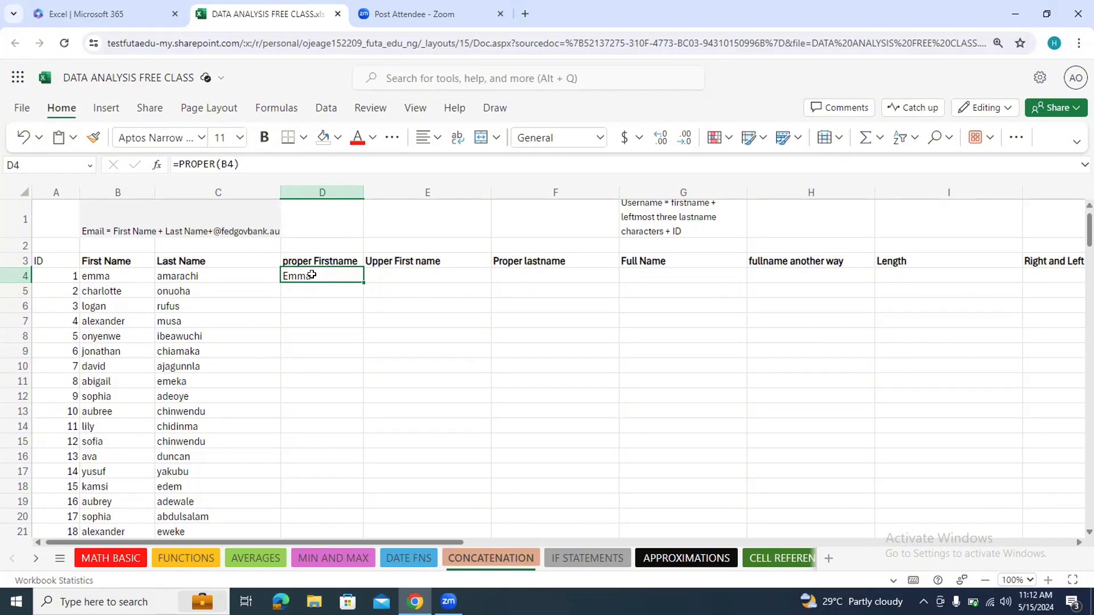
pyautogui.doubleClick(360, 277)
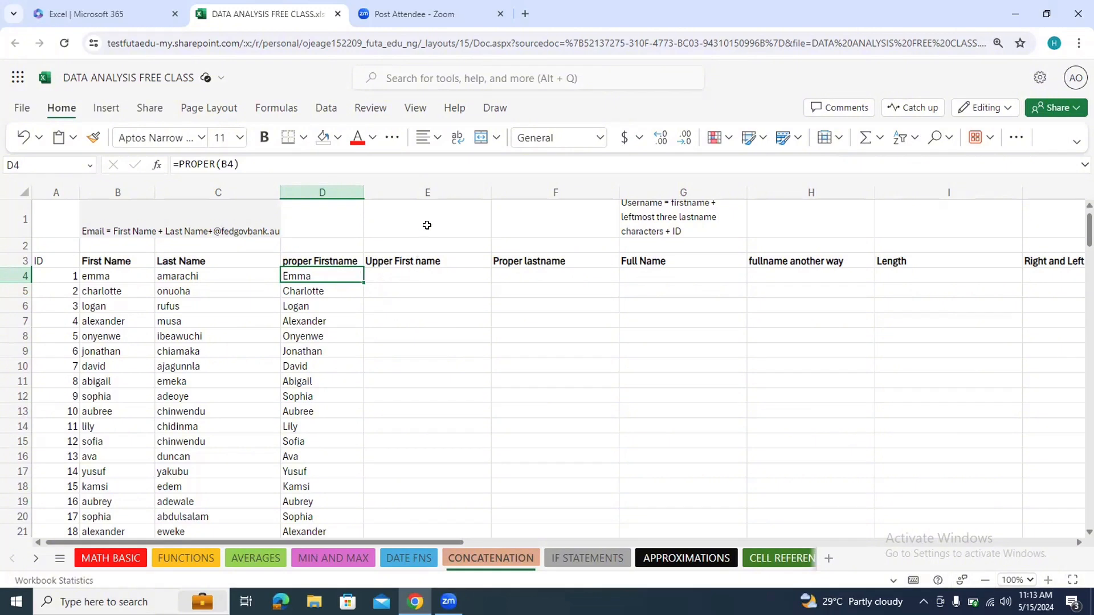
pyautogui.click(480, 346)
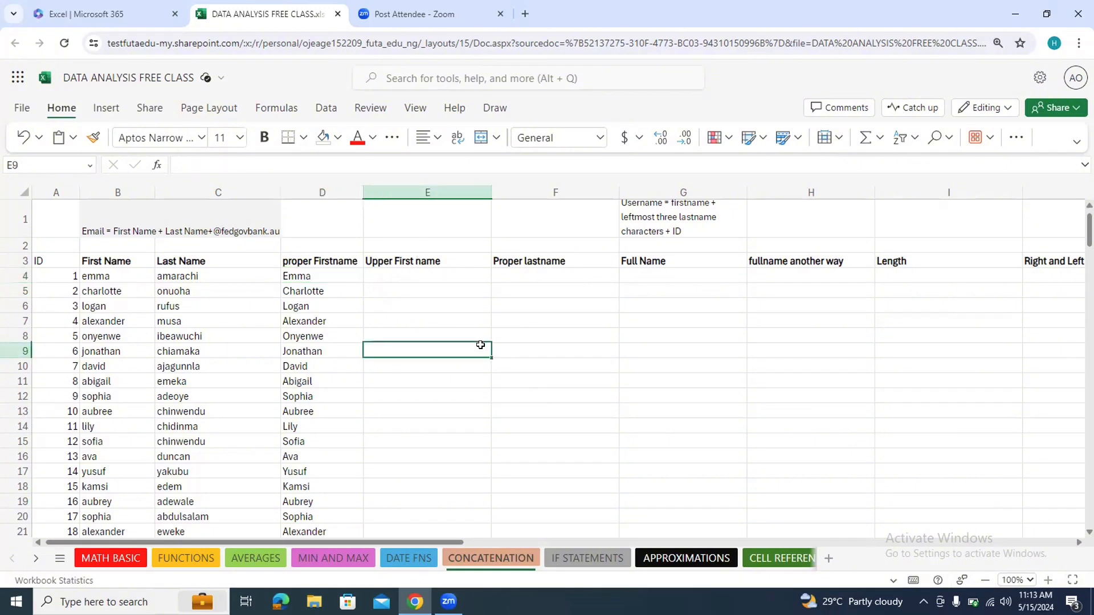
pyautogui.write('UPP')
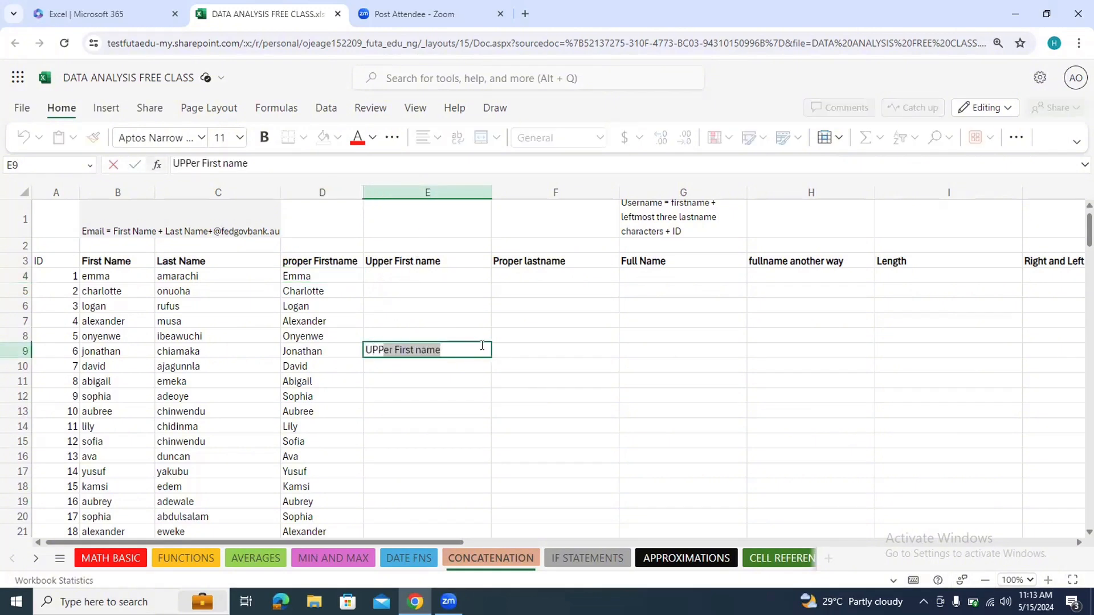
pyautogui.write('ER')
pyautogui.press('BackSpace')
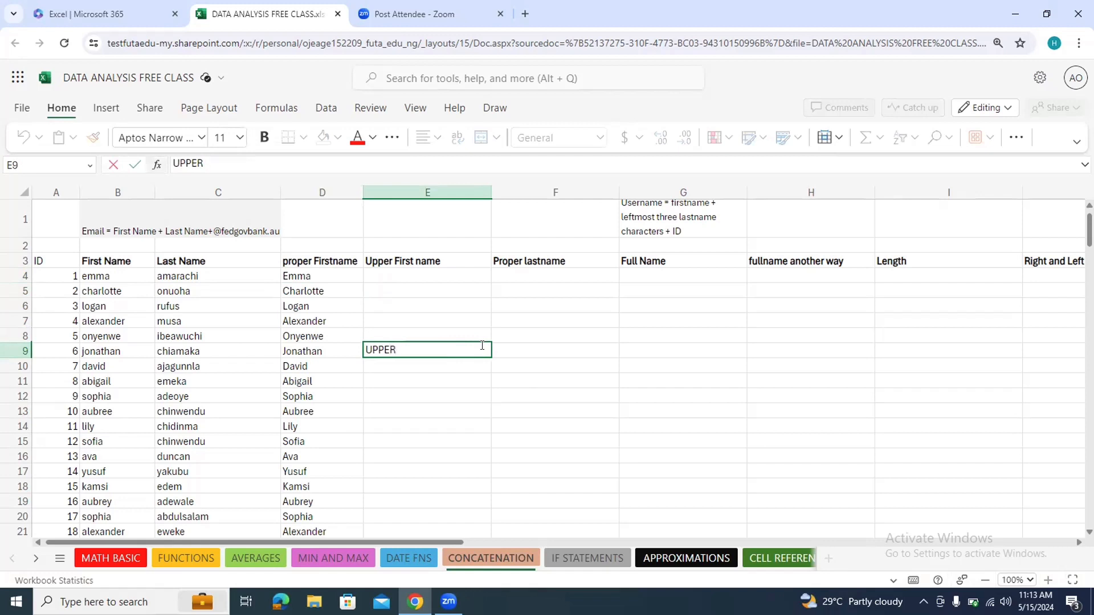
pyautogui.moveTo(416, 350); pyautogui.dragTo(359, 343)
pyautogui.hotkey('ctrl', 'b')
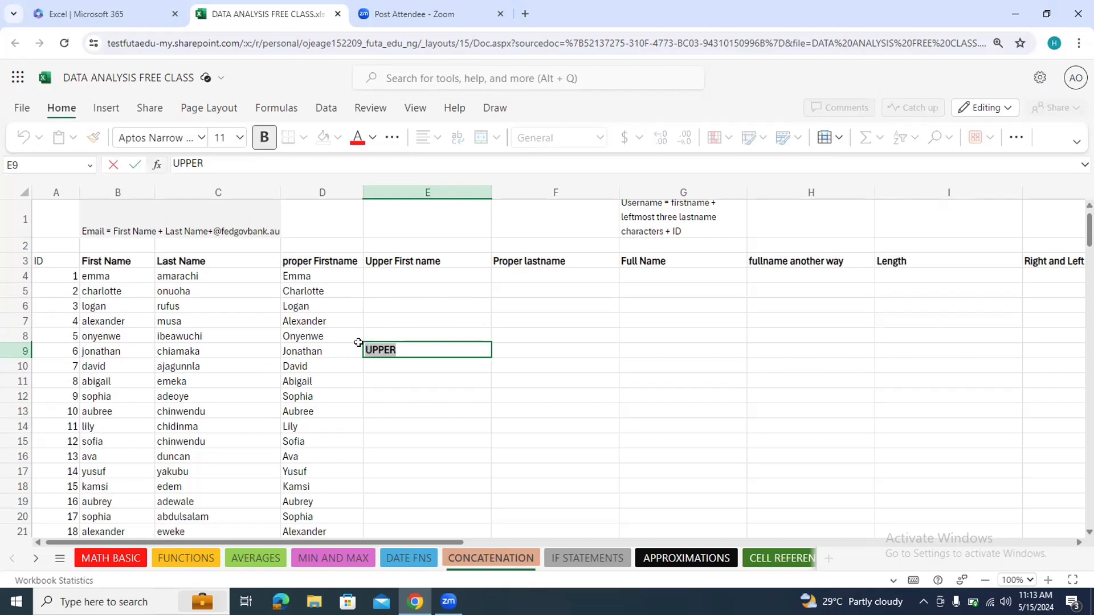
pyautogui.click(496, 337)
pyautogui.click(397, 351)
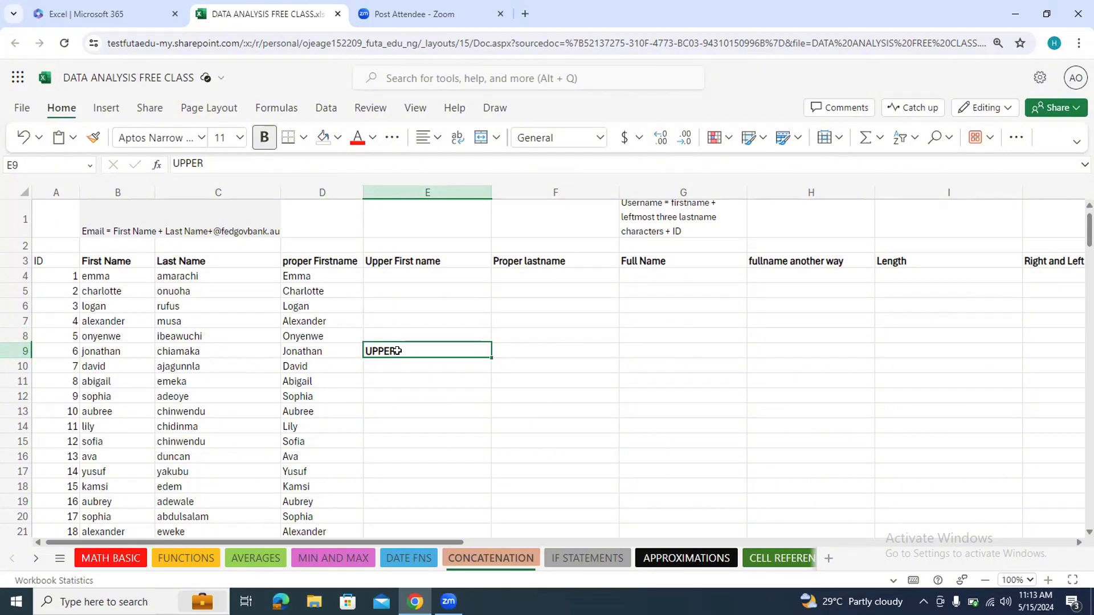
pyautogui.press('Delete')
# - Enter =UPPER(B4) in E4 and fill it down the Upper First name column for all records
pyautogui.click(425, 285)
pyautogui.click(425, 277)
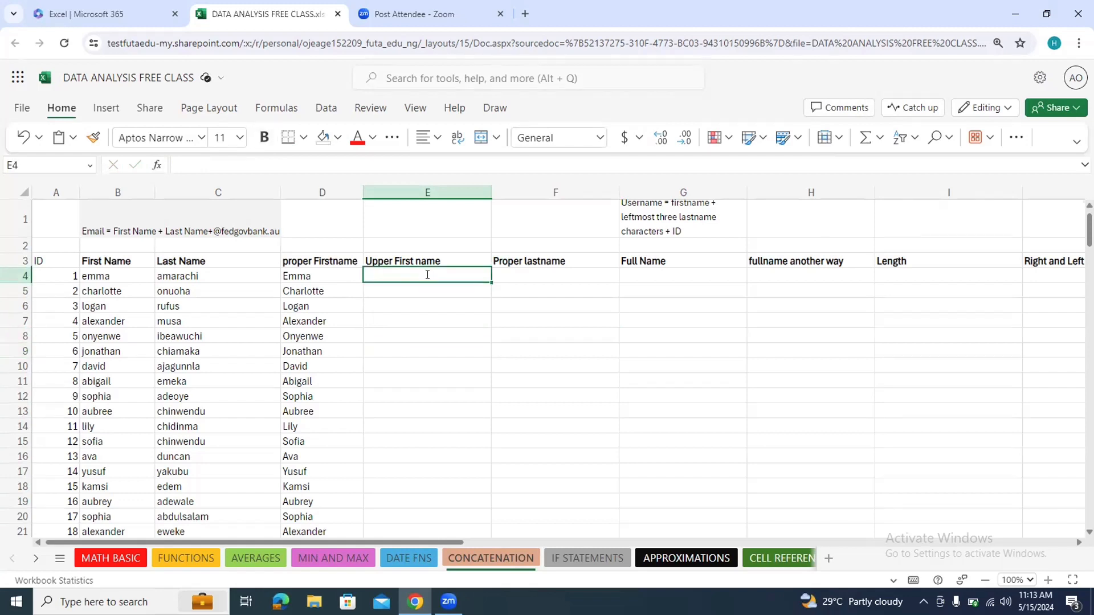
pyautogui.write('=')
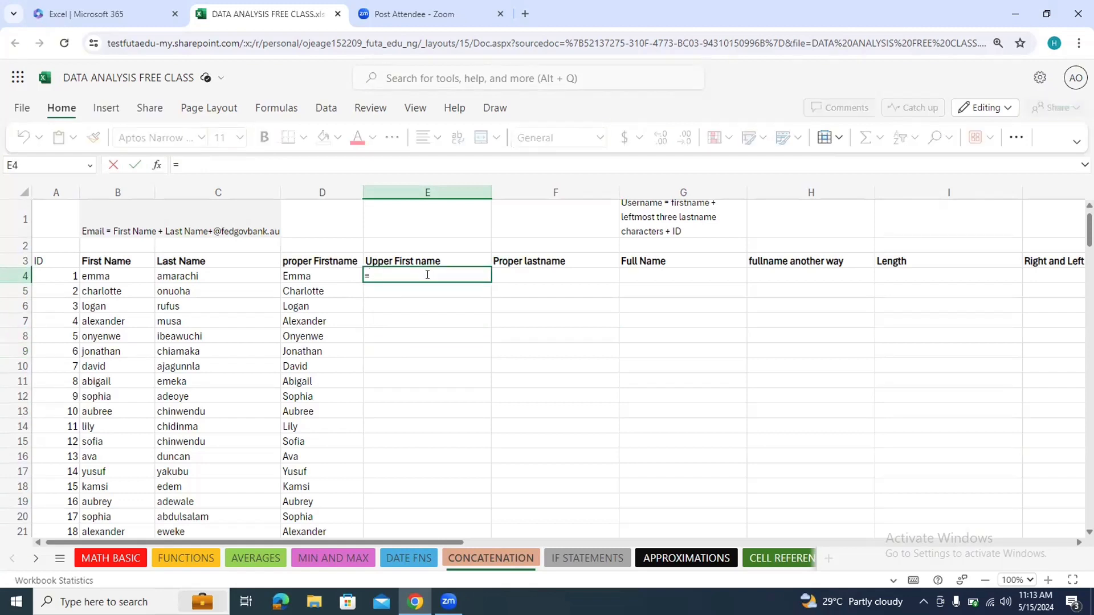
pyautogui.write('u')
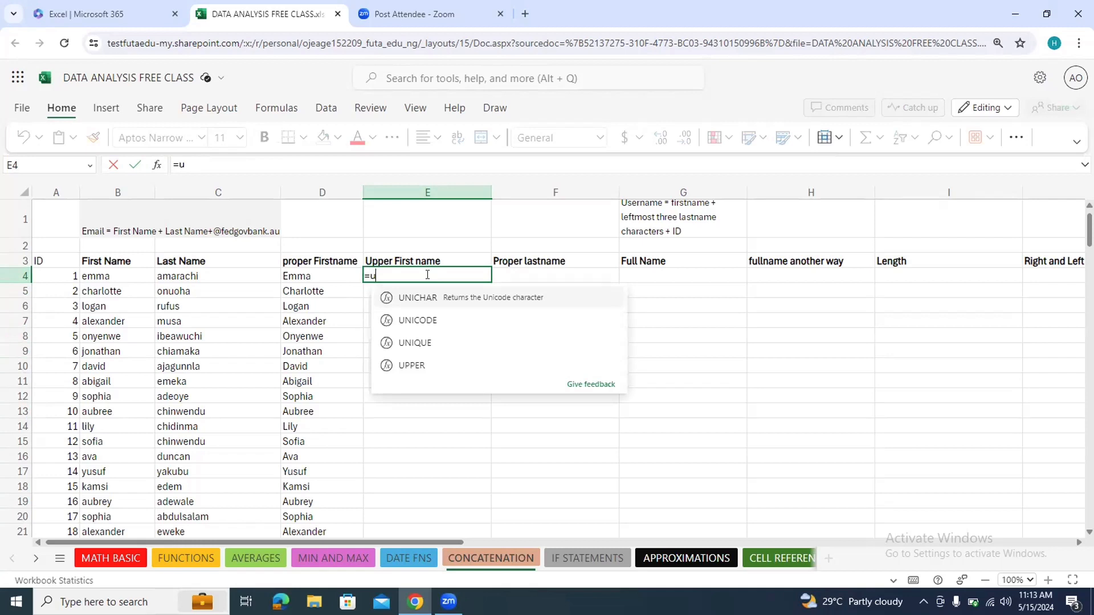
pyautogui.write('pper')
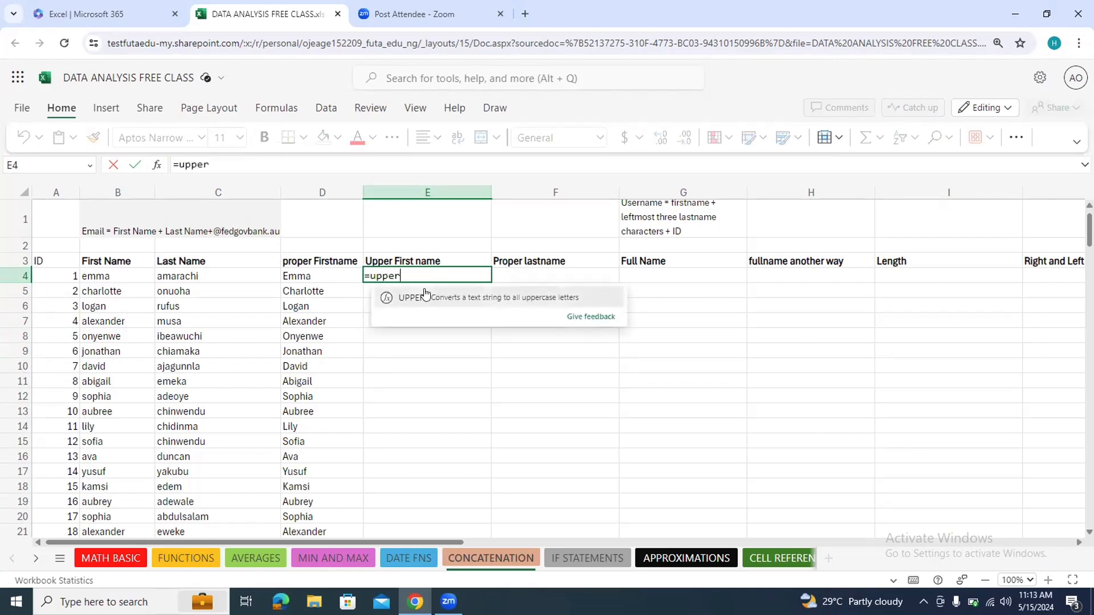
pyautogui.click(425, 293)
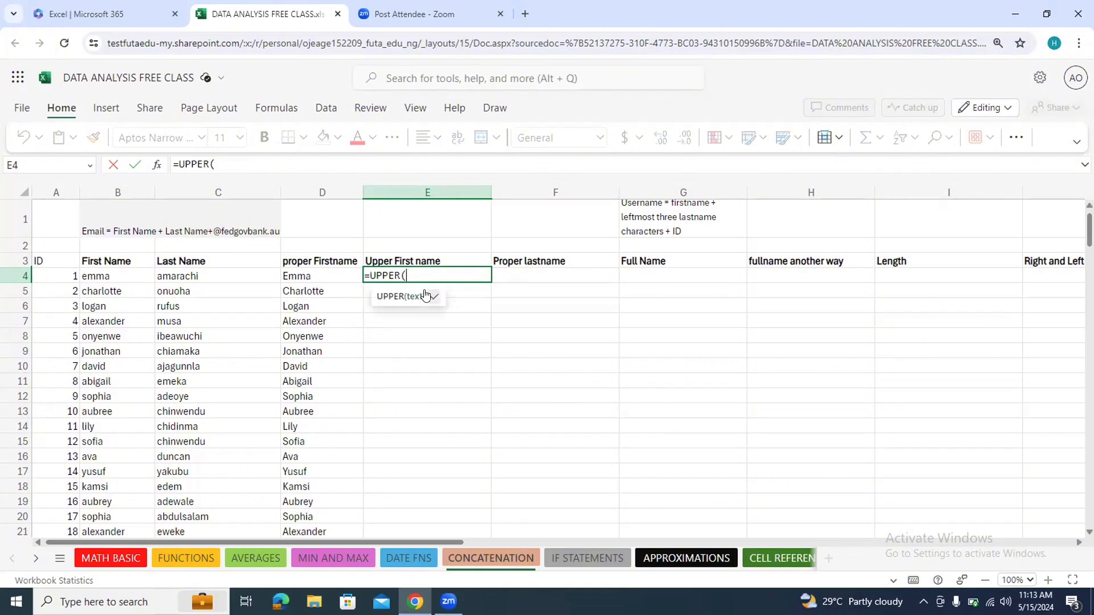
pyautogui.click(106, 277)
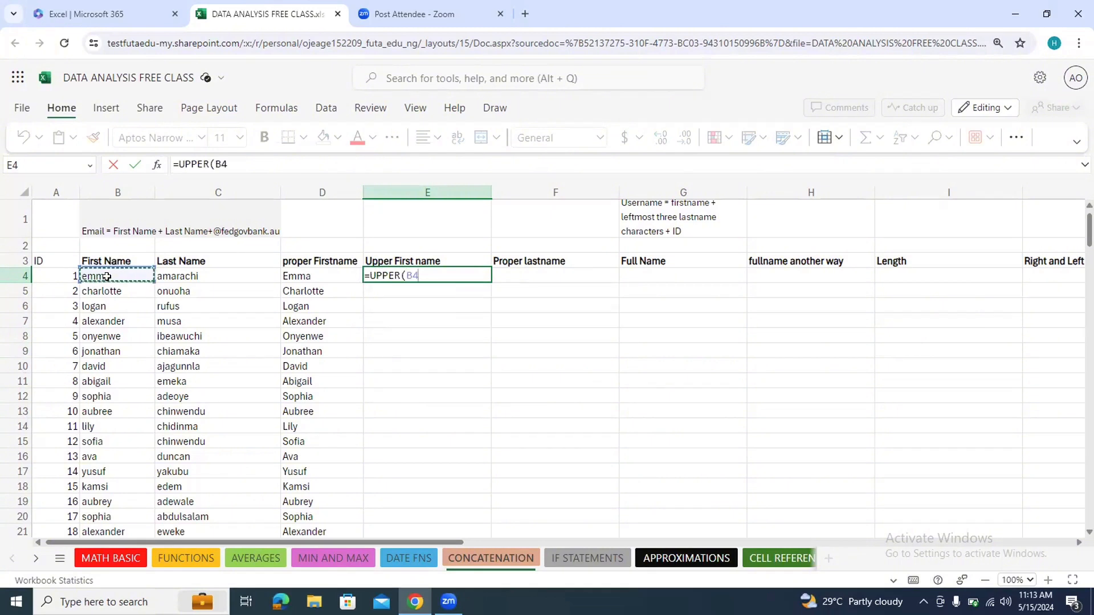
pyautogui.write(')')
pyautogui.press('Return')
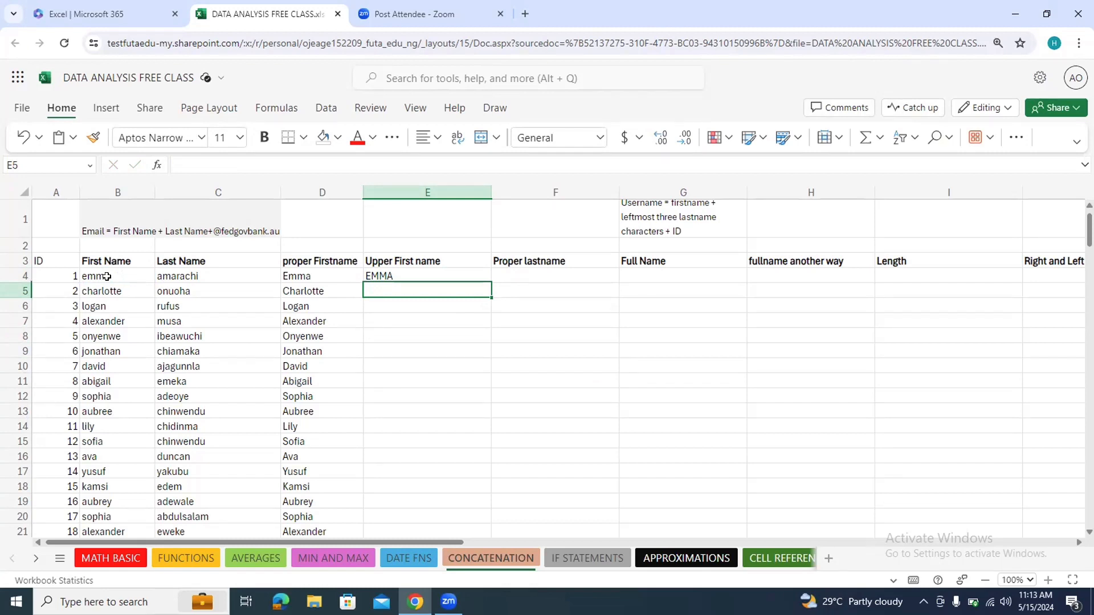
pyautogui.click(465, 276)
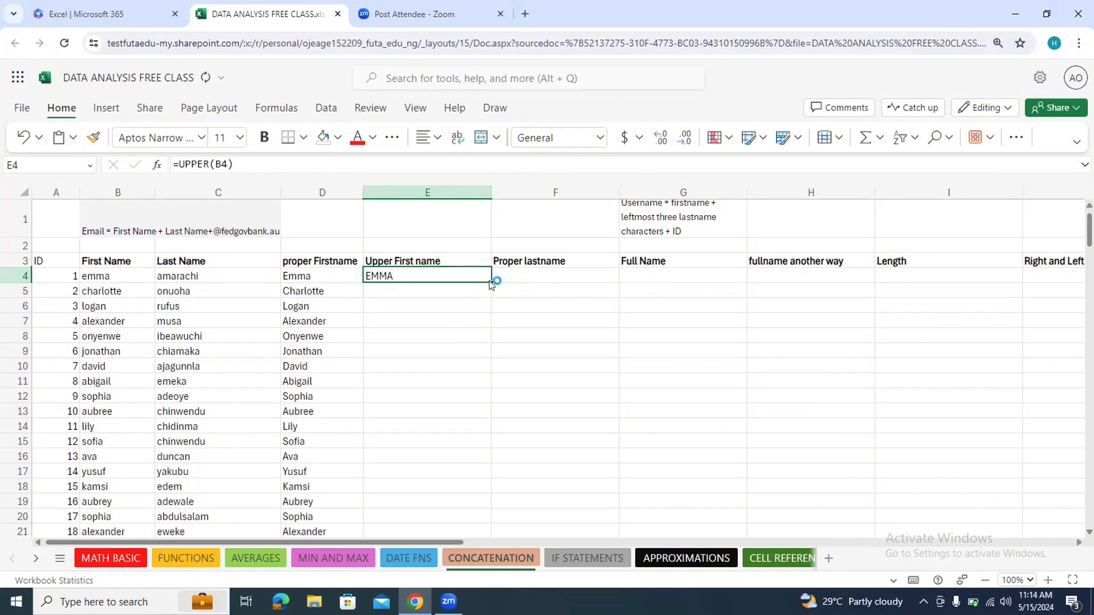
pyautogui.doubleClick(485, 279)
# - Enter =PROPER(C4) in F4 and fill it down the Proper lastname column for all records
pyautogui.click(538, 277)
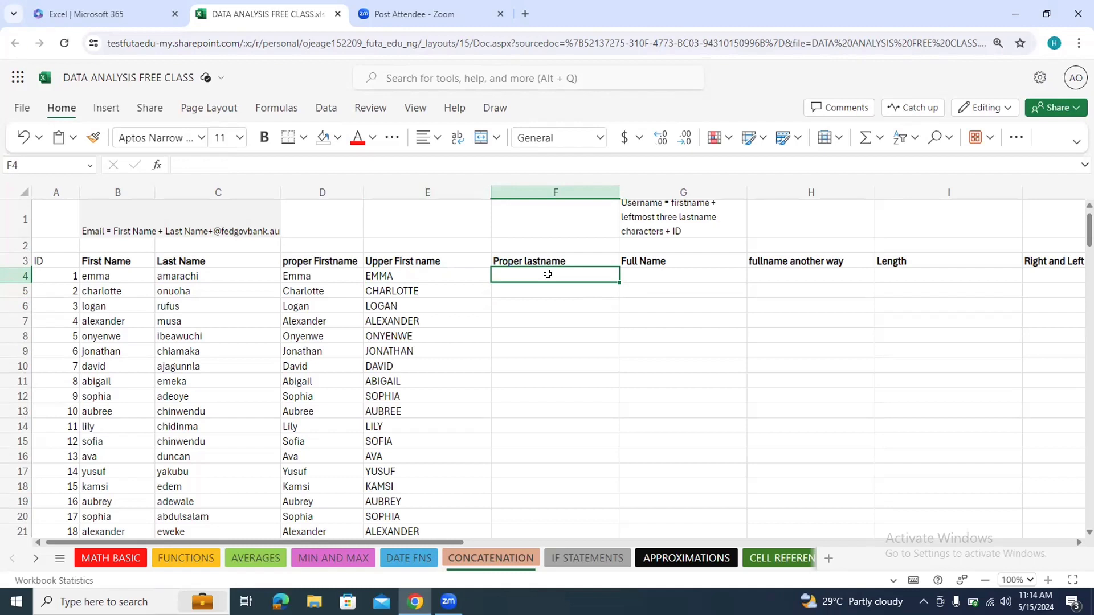
pyautogui.write('=')
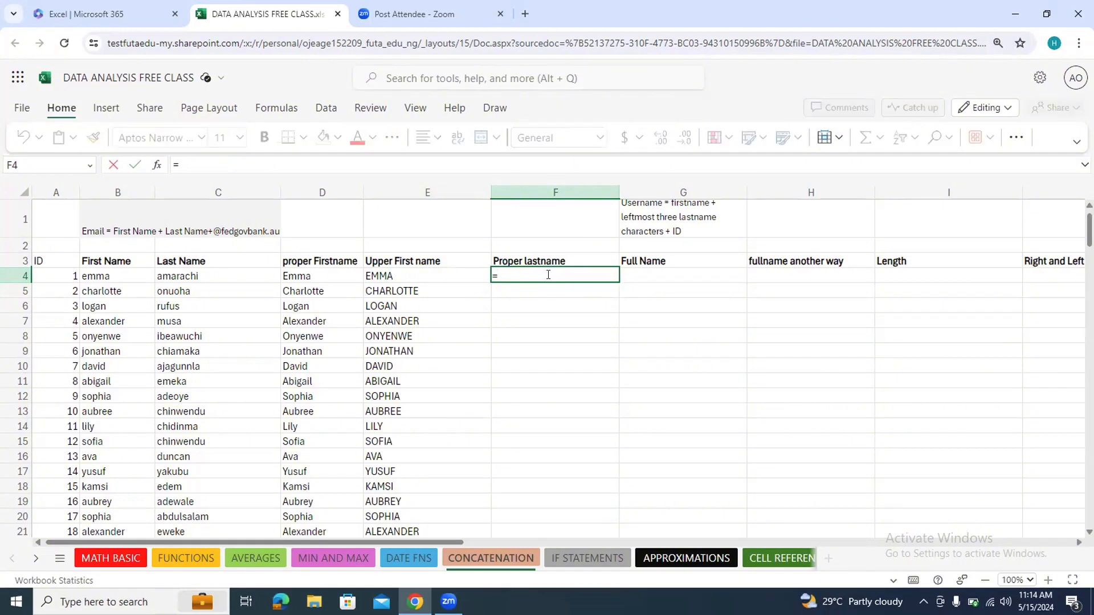
pyautogui.write('proper')
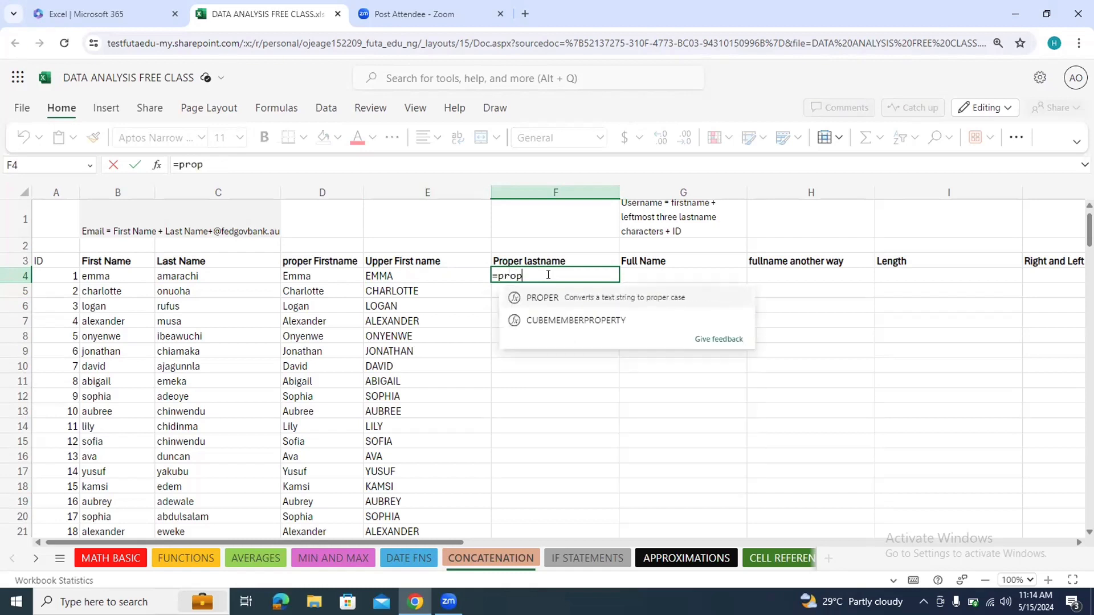
pyautogui.click(550, 297)
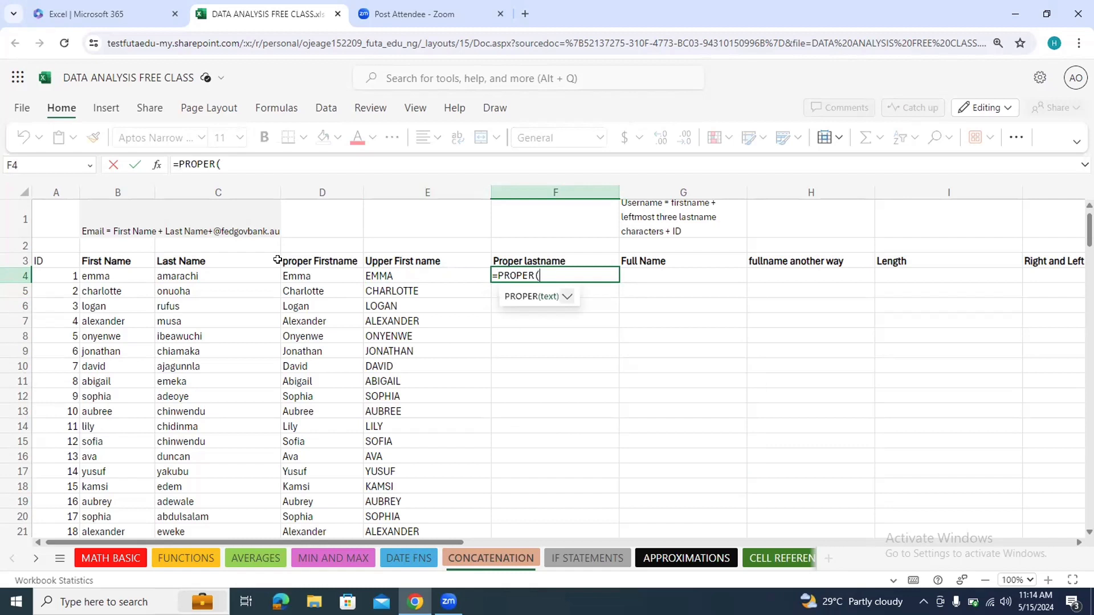
pyautogui.click(200, 277)
pyautogui.press('Return')
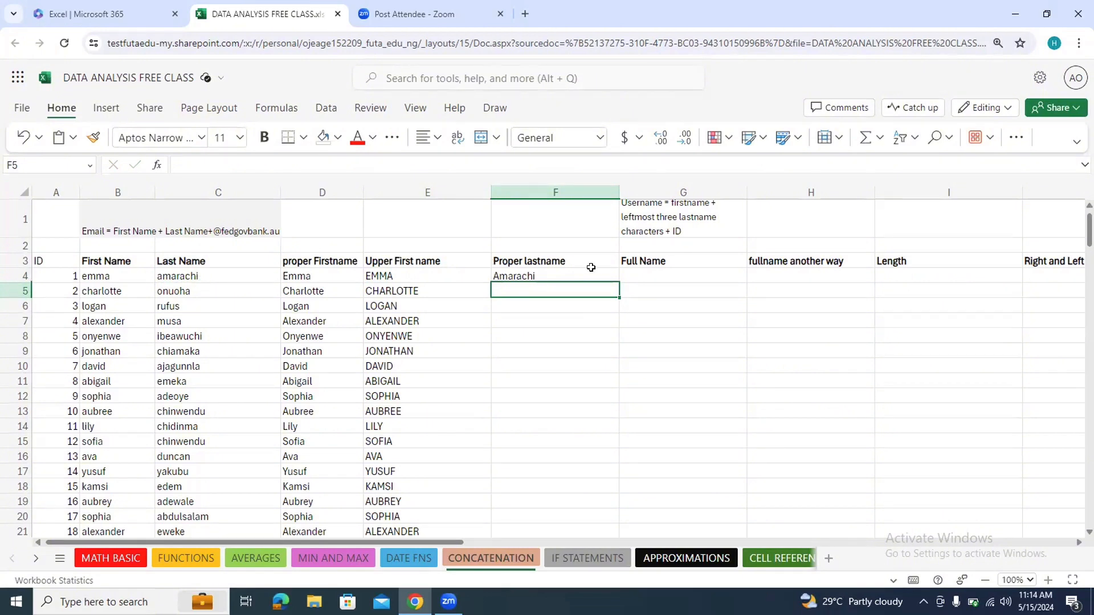
pyautogui.click(567, 276)
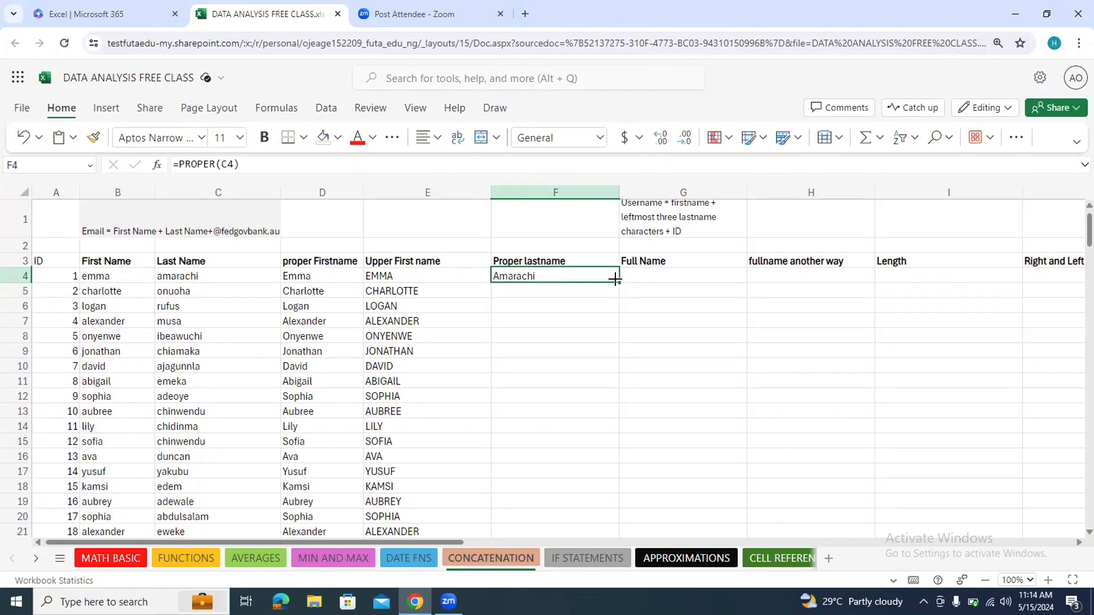
pyautogui.doubleClick(615, 279)
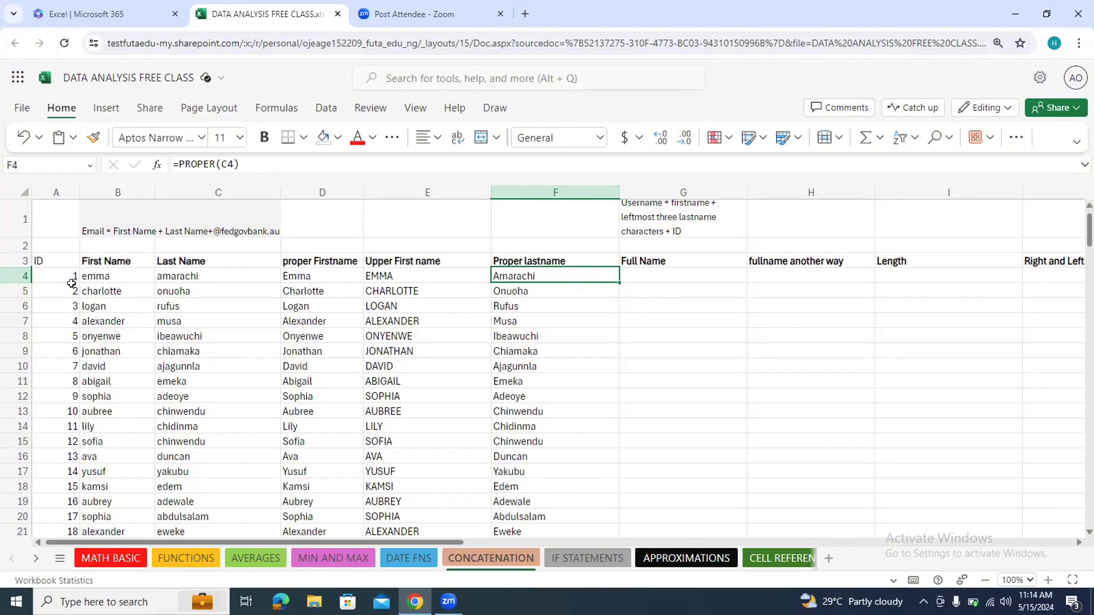
# - Try joining the first and last names in Full Name cell G4 with =B4&C4, and clear the cell
pyautogui.click(100, 275)
pyautogui.click(193, 277)
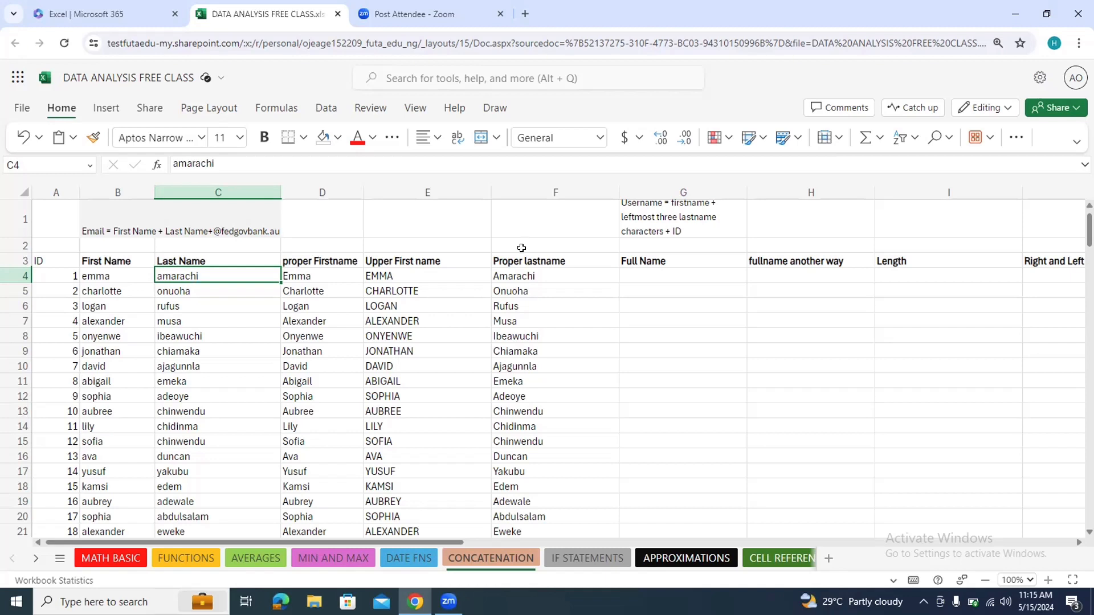
pyautogui.click(657, 278)
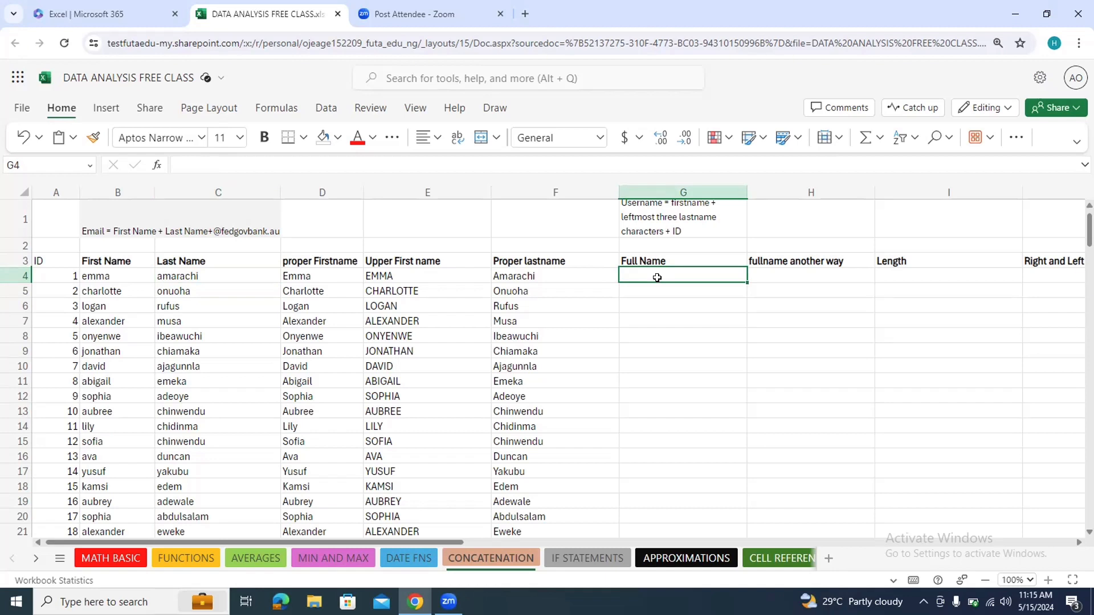
pyautogui.write('=')
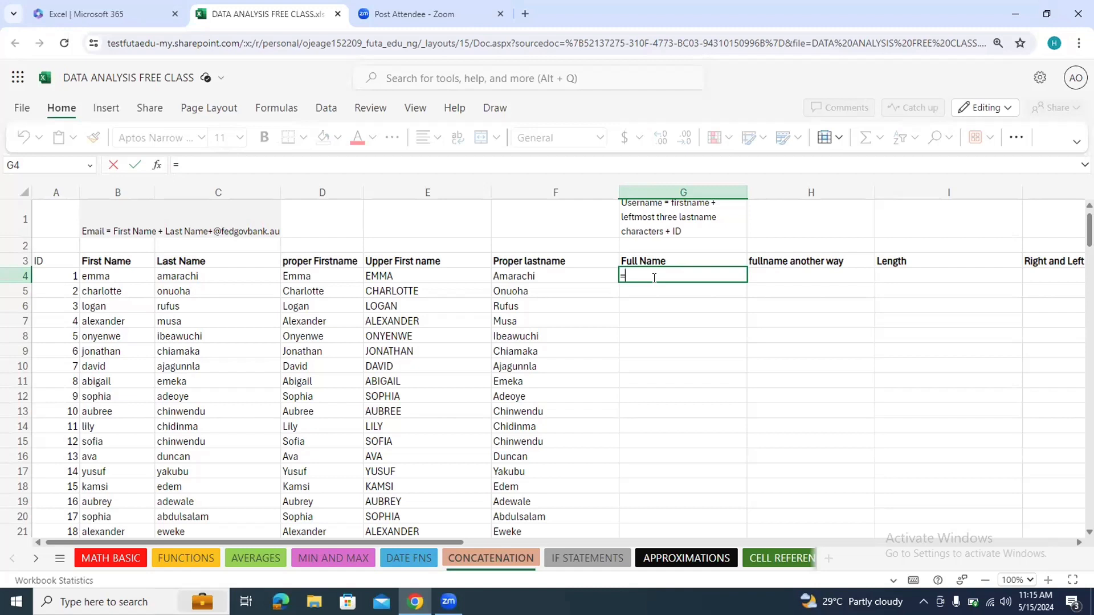
pyautogui.click(115, 273)
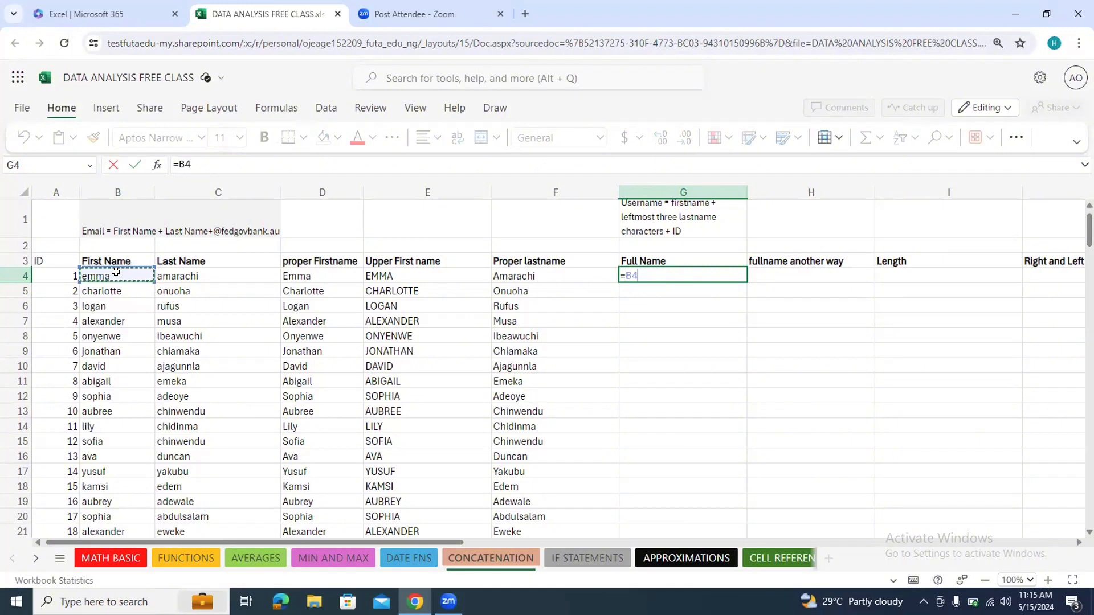
pyautogui.write('&')
pyautogui.click(218, 274)
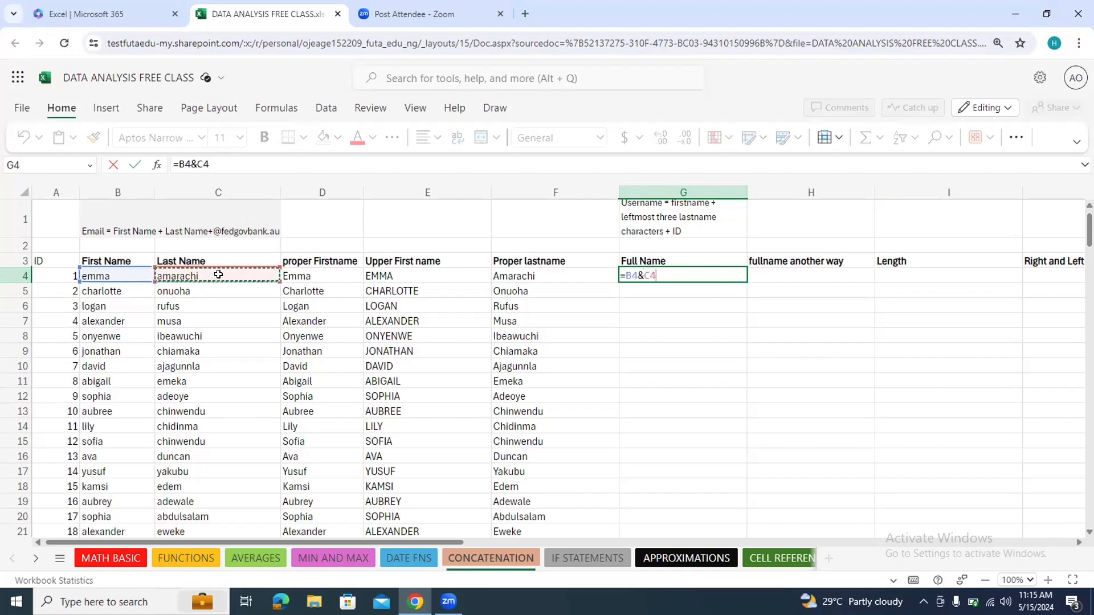
pyautogui.press('Return')
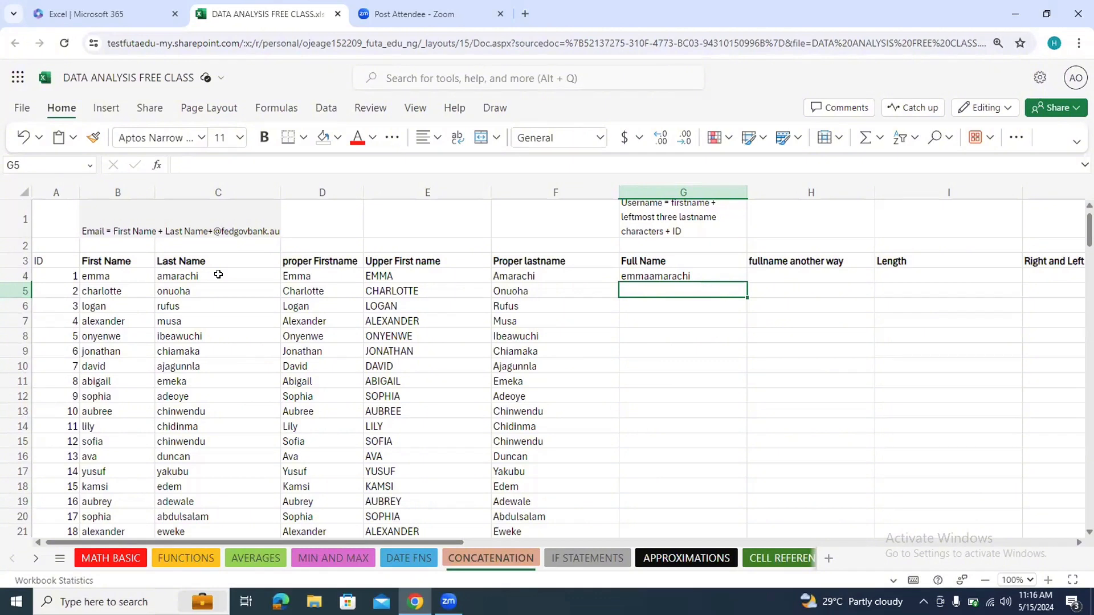
pyautogui.click(687, 273)
pyautogui.press('BackSpace')
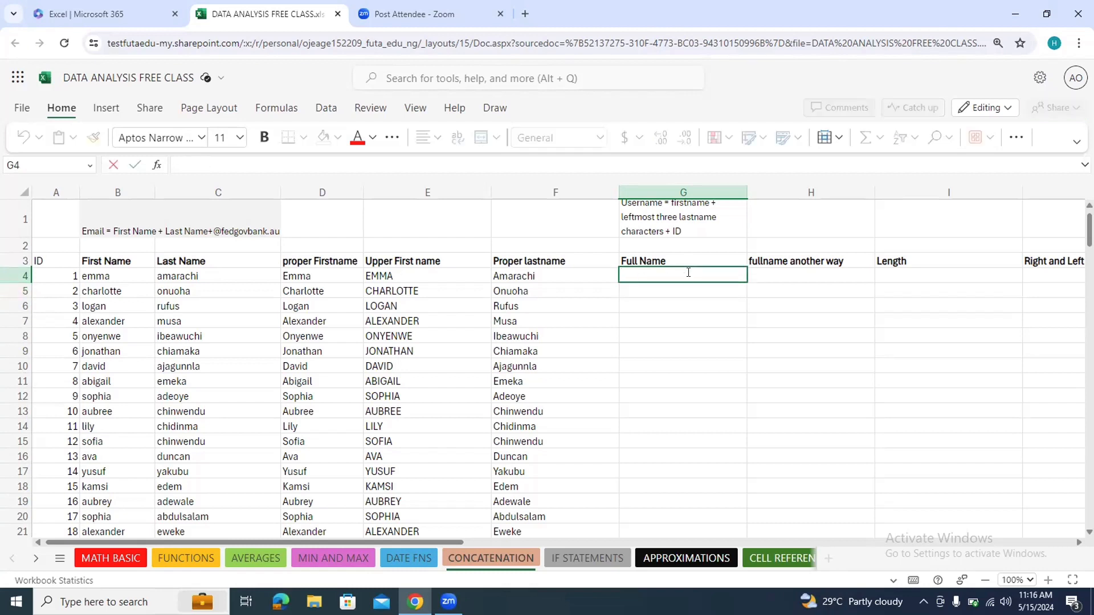
# - Enter =D4&" " in Full Name cell G4 to combine the proper first name with a space
pyautogui.write('=')
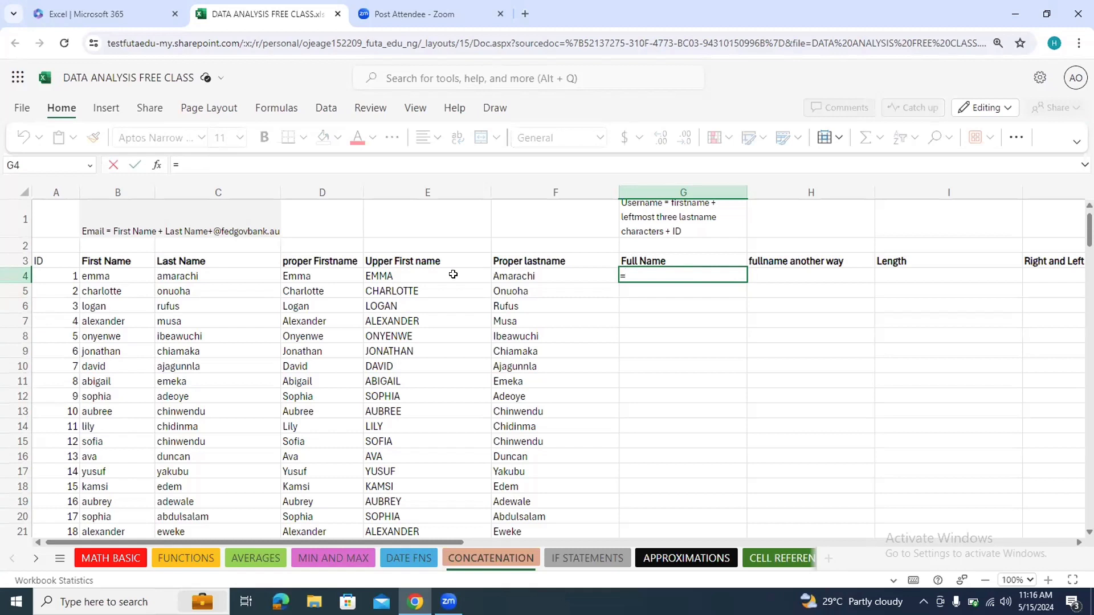
pyautogui.click(325, 277)
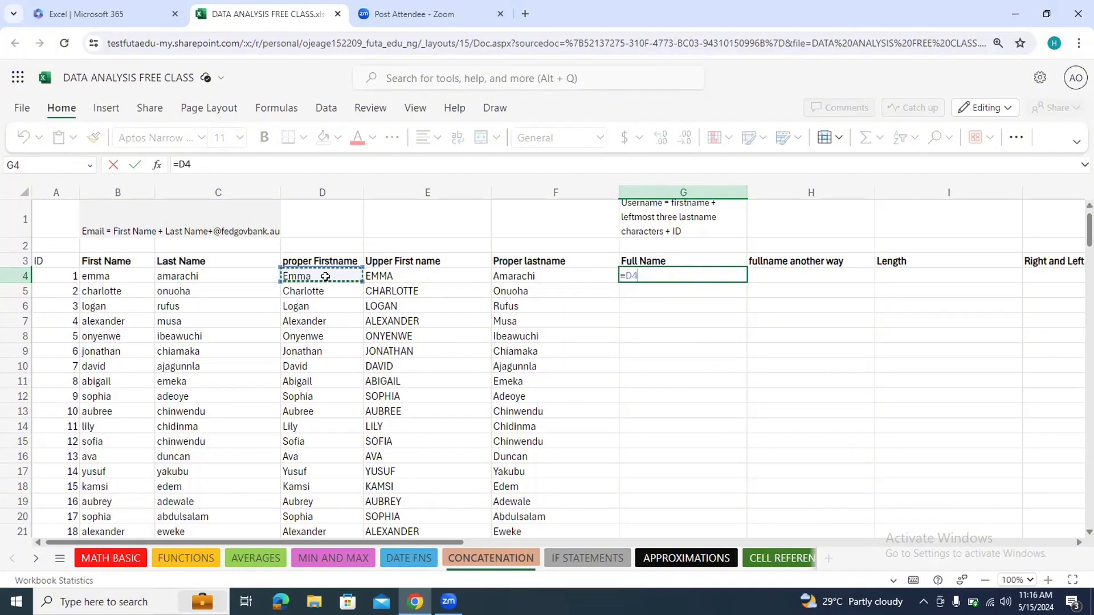
pyautogui.write('&')
pyautogui.write('" "')
pyautogui.click(649, 273)
pyautogui.click(668, 275)
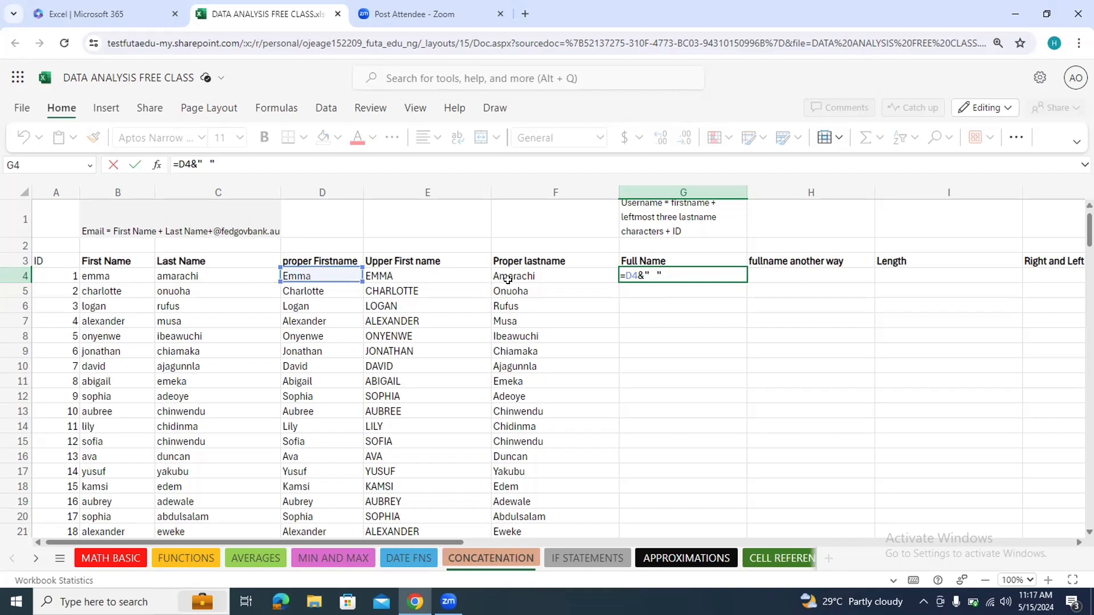
pyautogui.click(525, 275)
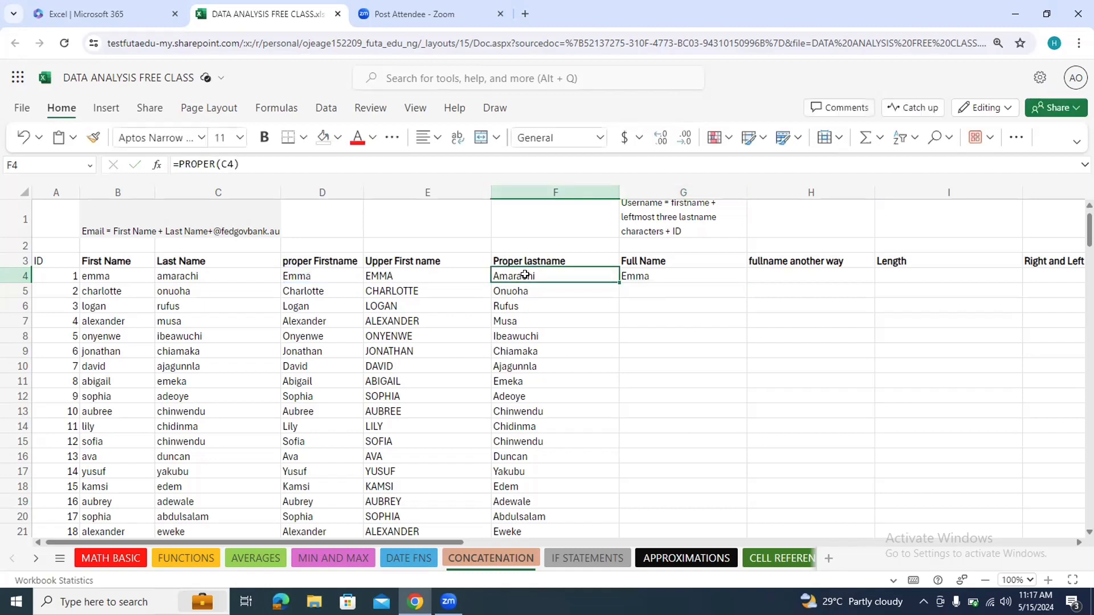
# - Extend the G4 formula to =D4&" "&F4 and fill it down the Full Name column for all records
pyautogui.click(657, 277)
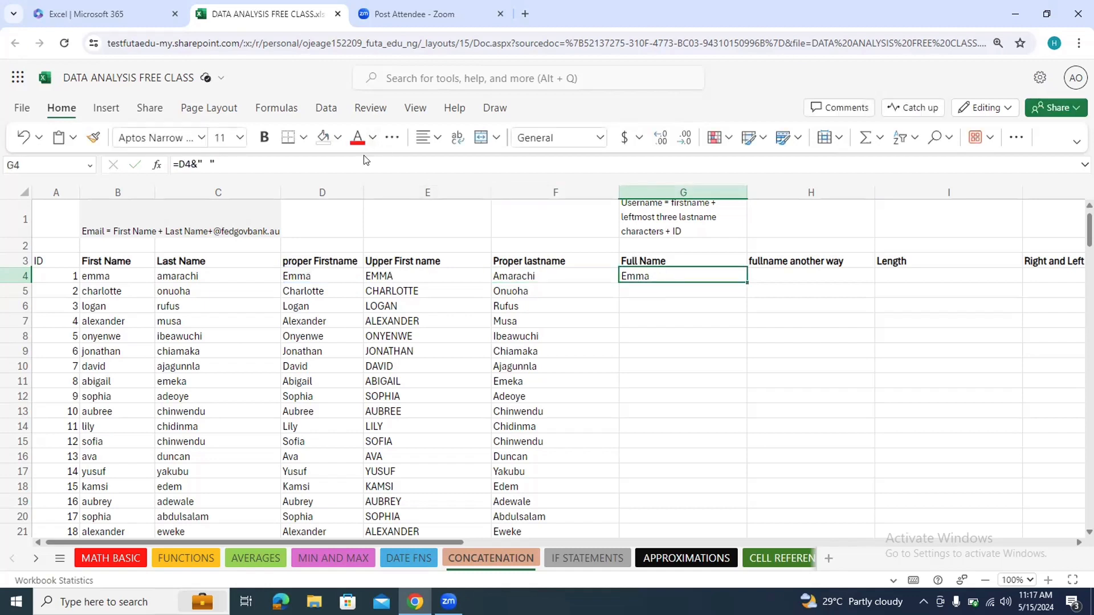
pyautogui.click(341, 160)
pyautogui.write('&')
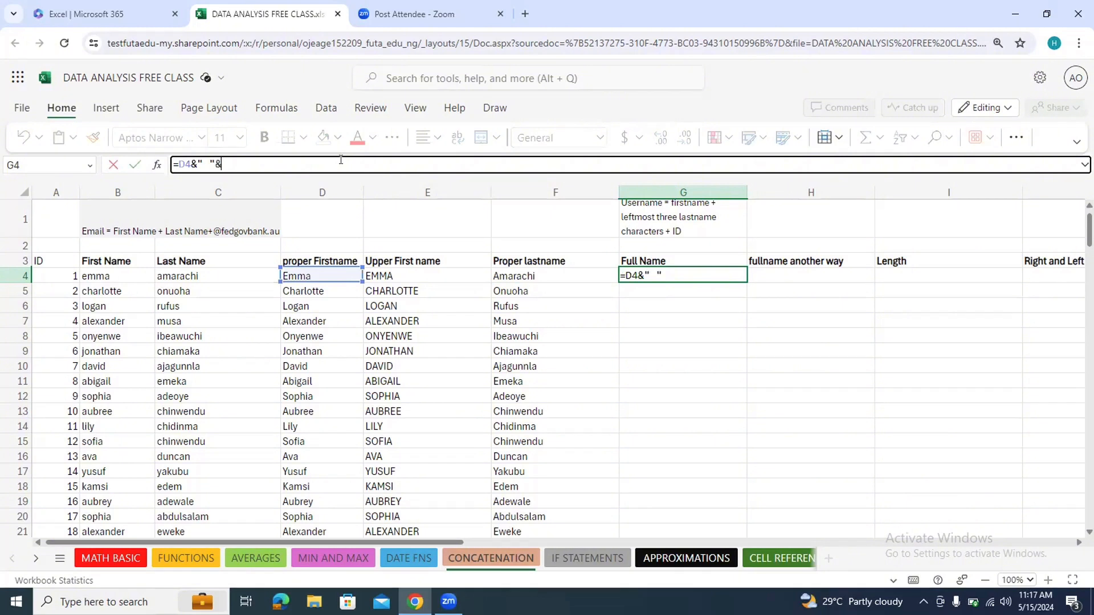
pyautogui.click(551, 275)
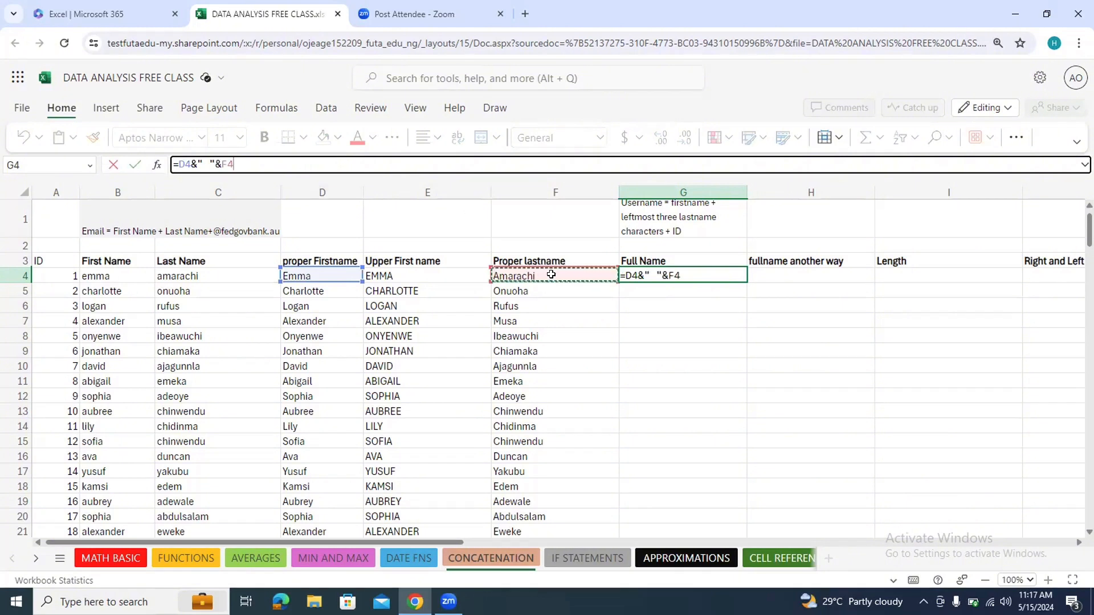
pyautogui.press('Return')
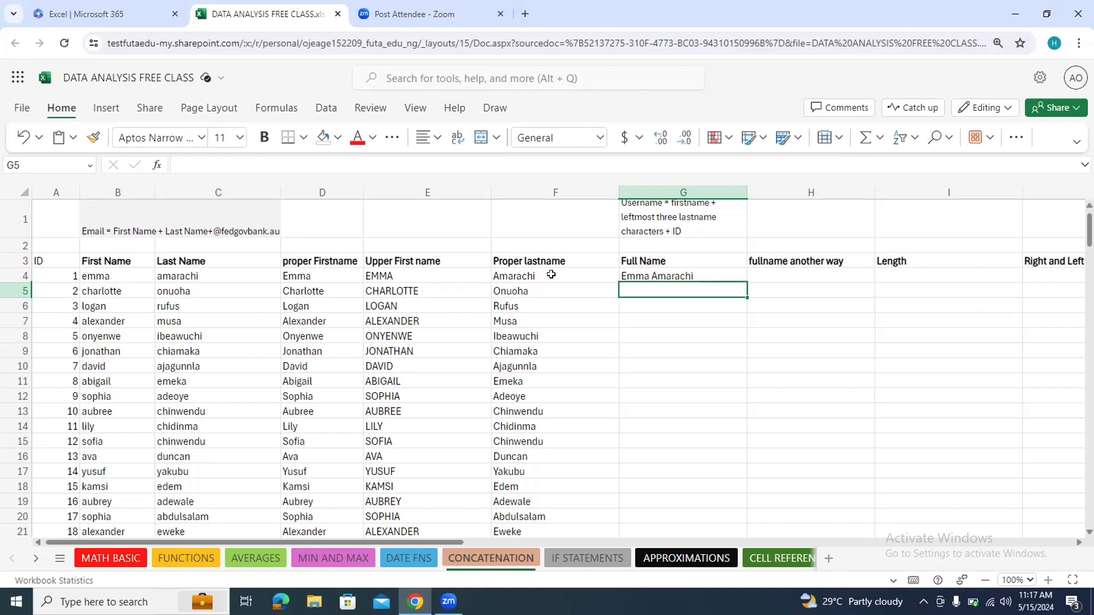
pyautogui.click(732, 275)
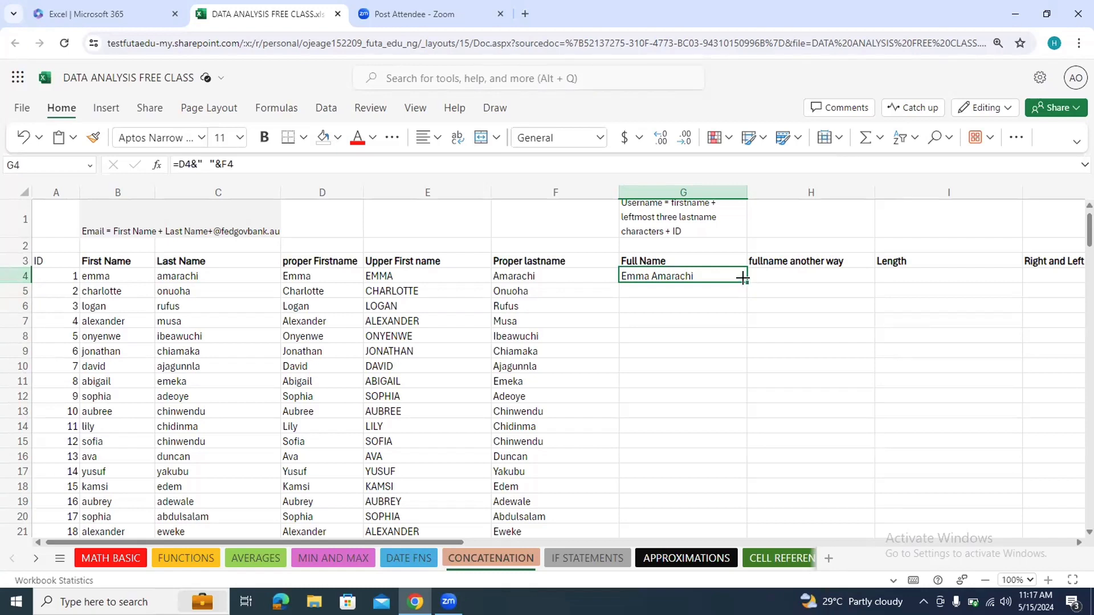
pyautogui.doubleClick(742, 278)
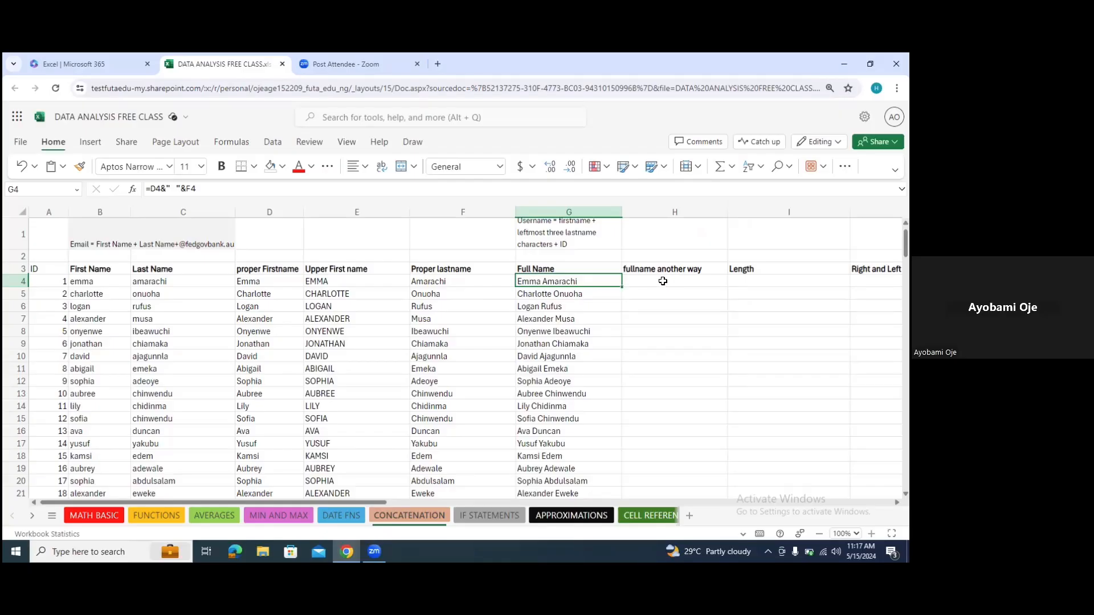
# - Enter =CONCATENATE(D4," ",F4) in H4 and fill it down the fullname another way column for all records
pyautogui.click(664, 281)
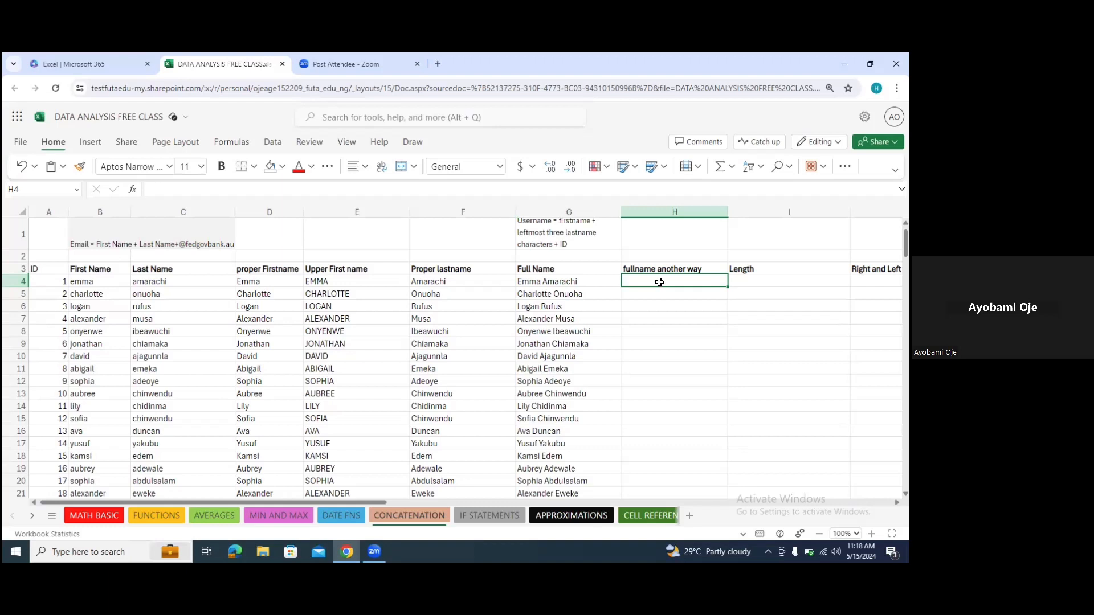
pyautogui.write('=')
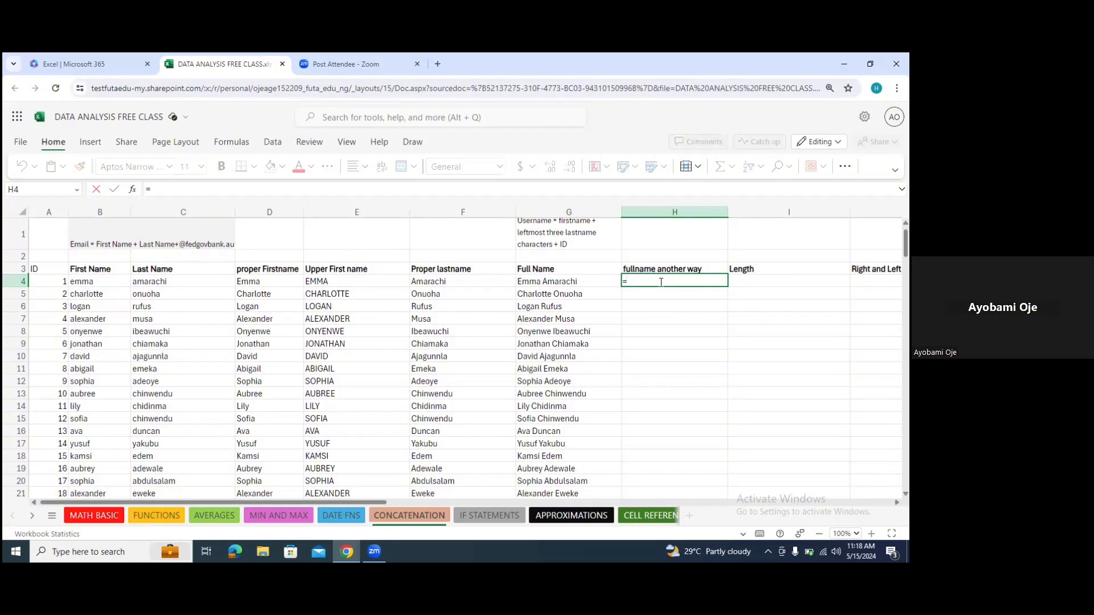
pyautogui.write('con')
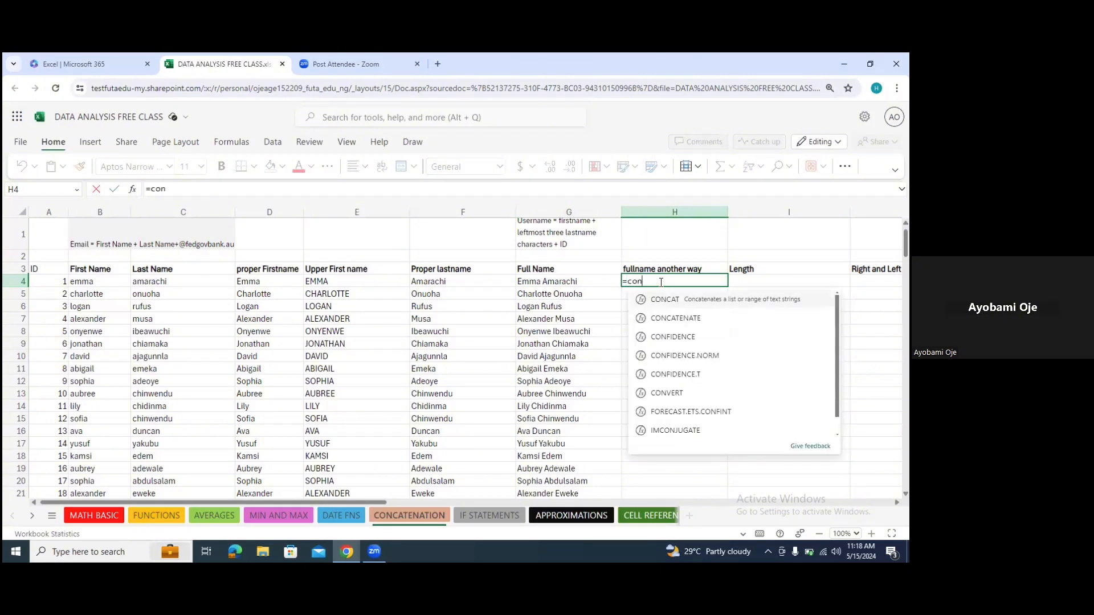
pyautogui.press('Down')
pyautogui.press('Tab')
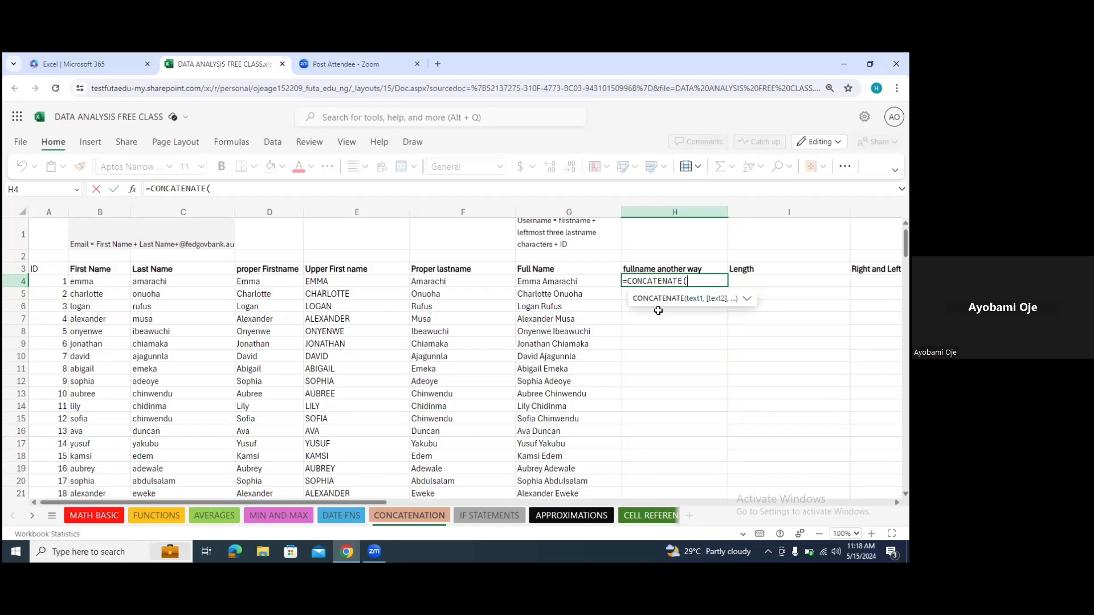
pyautogui.click(268, 283)
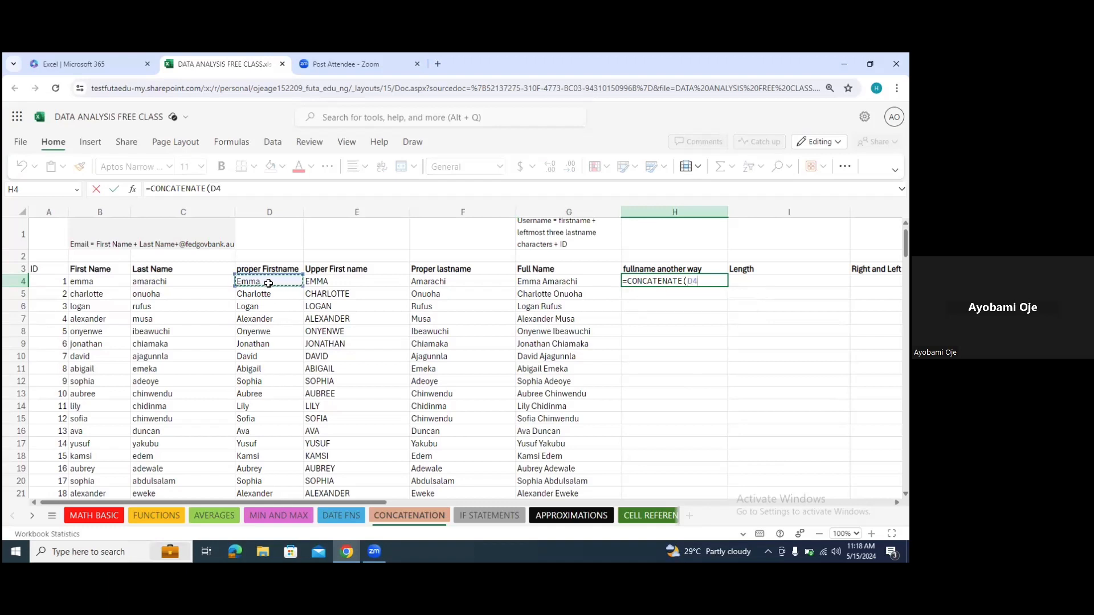
pyautogui.write(',')
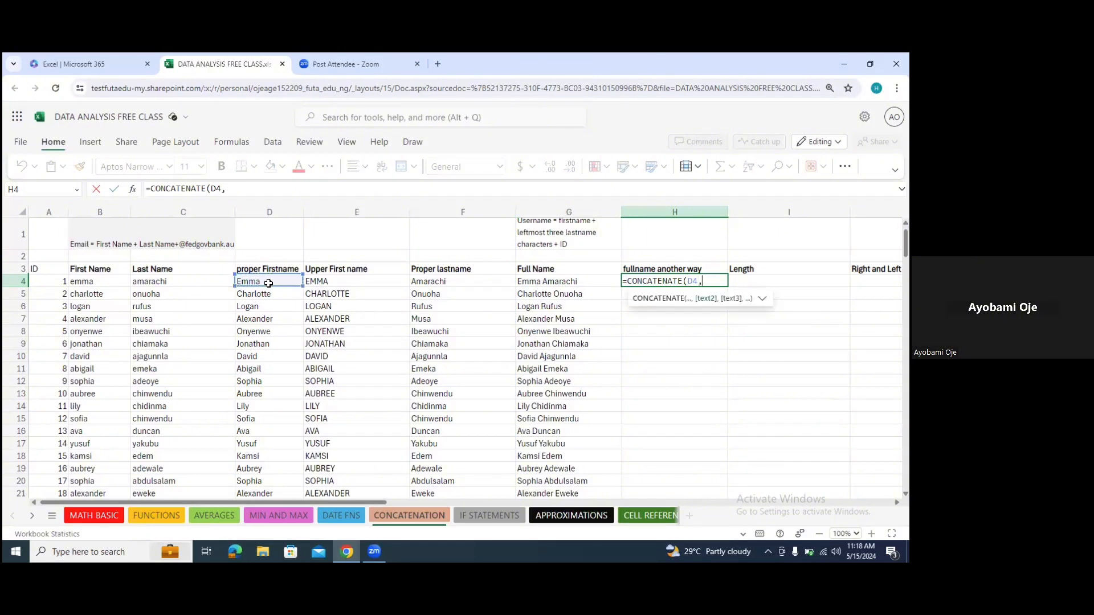
pyautogui.write('""')
pyautogui.click(231, 188)
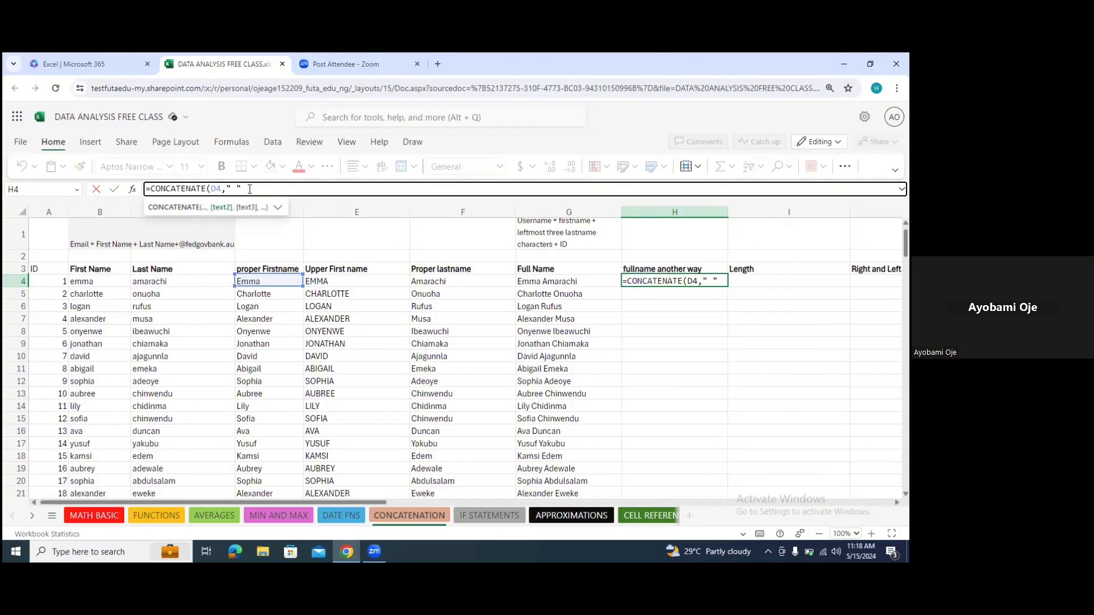
pyautogui.write(',')
pyautogui.click(444, 284)
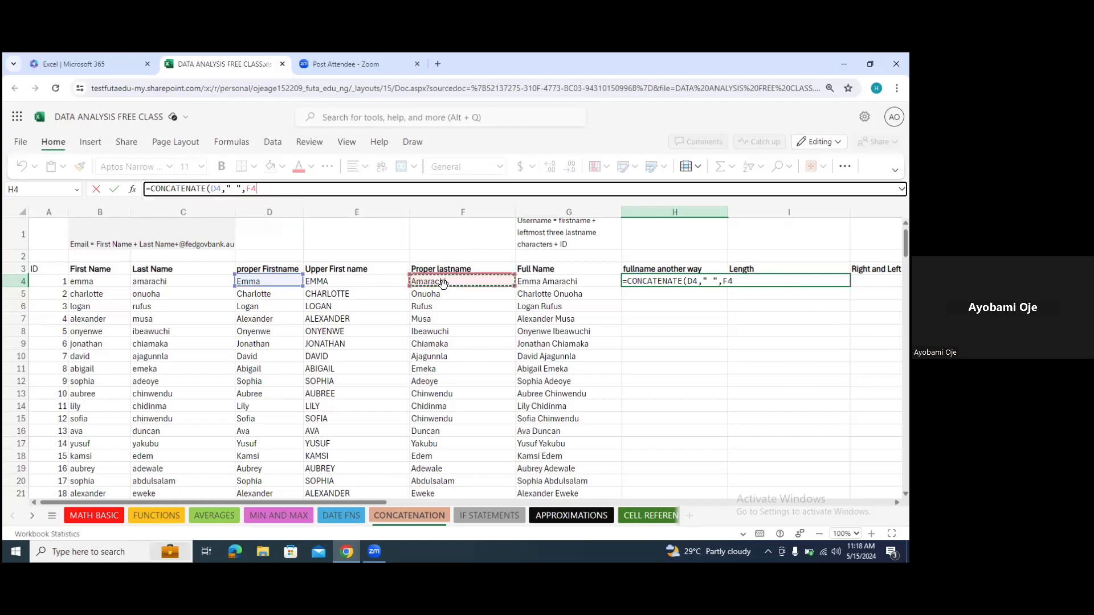
pyautogui.press('Return')
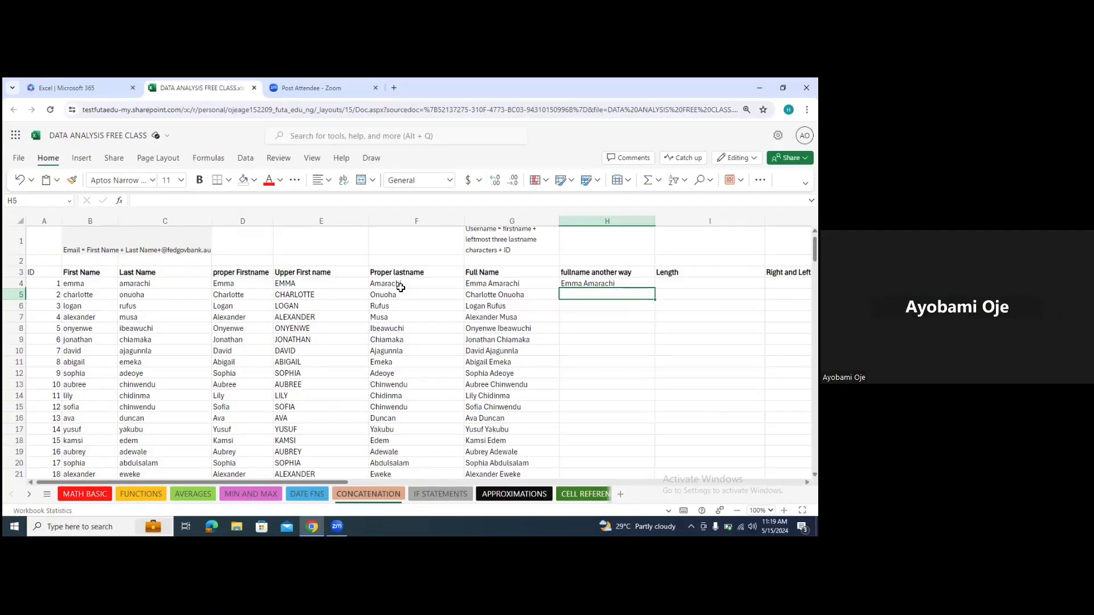
pyautogui.click(630, 283)
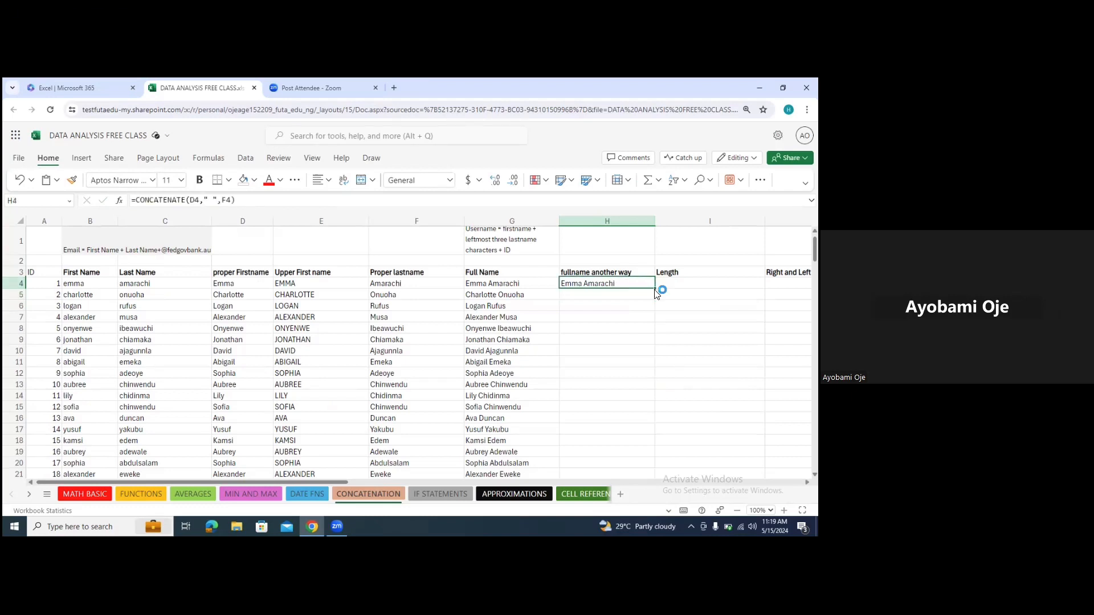
pyautogui.doubleClick(656, 289)
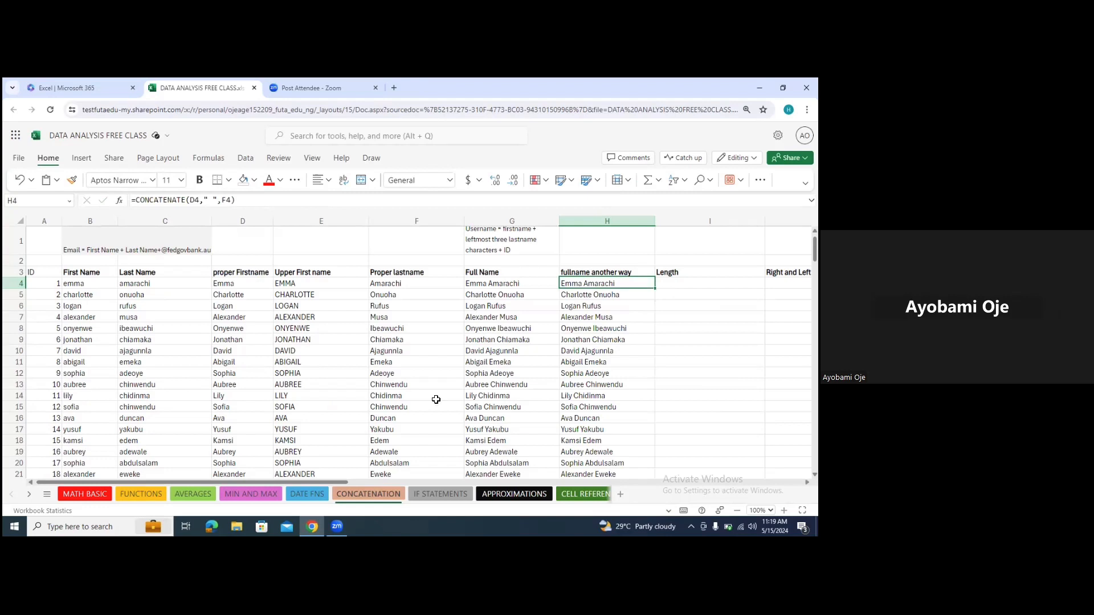
# - Write the function name LEN as a note in cell I1 above the Length header
pyautogui.moveTo(314, 482); pyautogui.dragTo(430, 481)
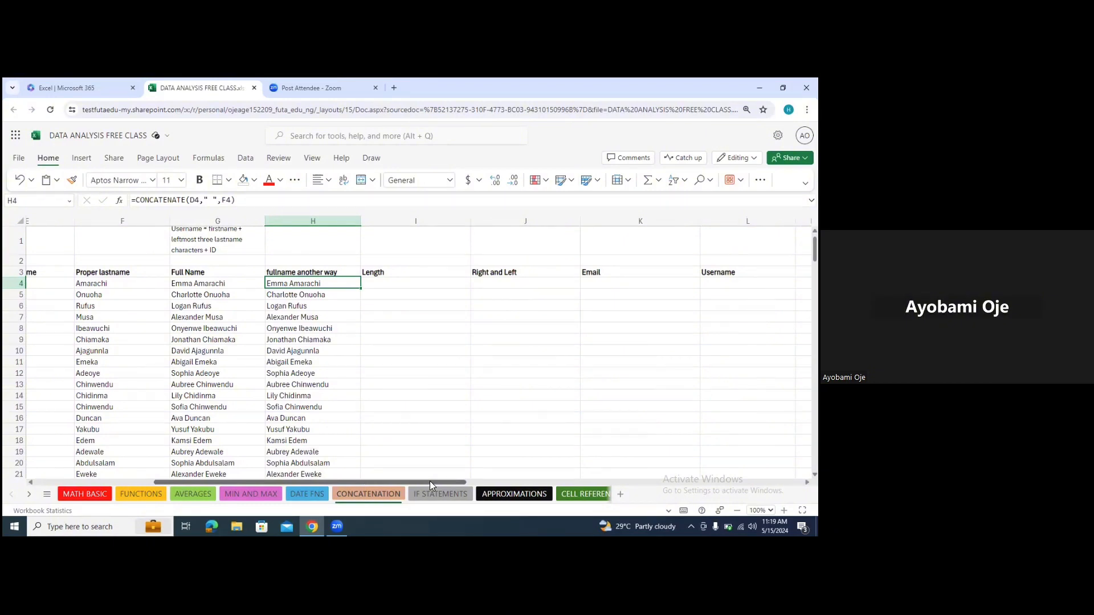
pyautogui.click(404, 243)
pyautogui.write('L')
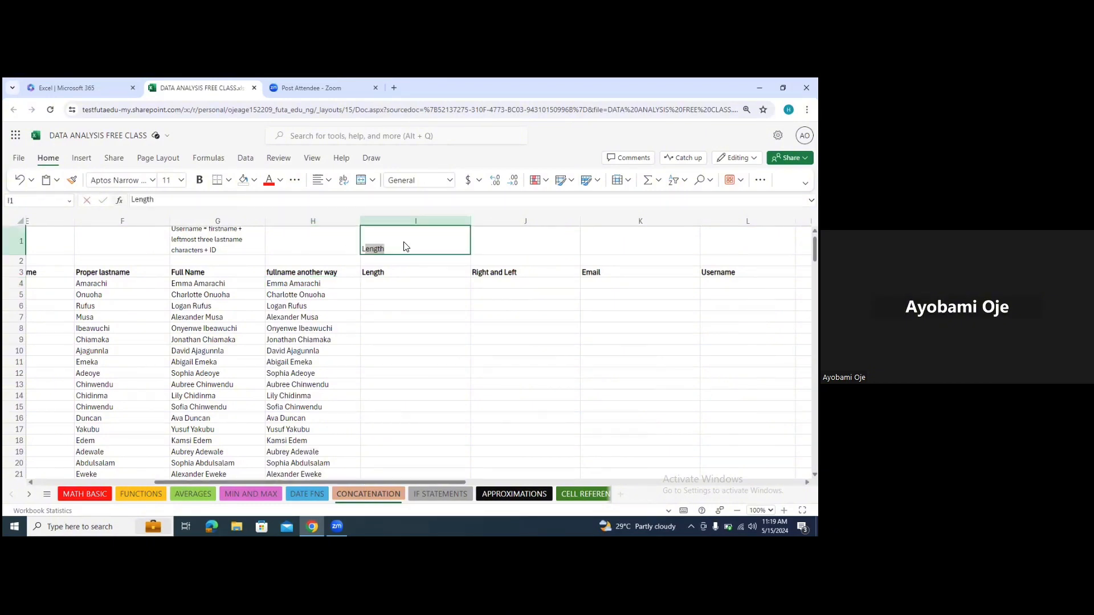
pyautogui.write('EN')
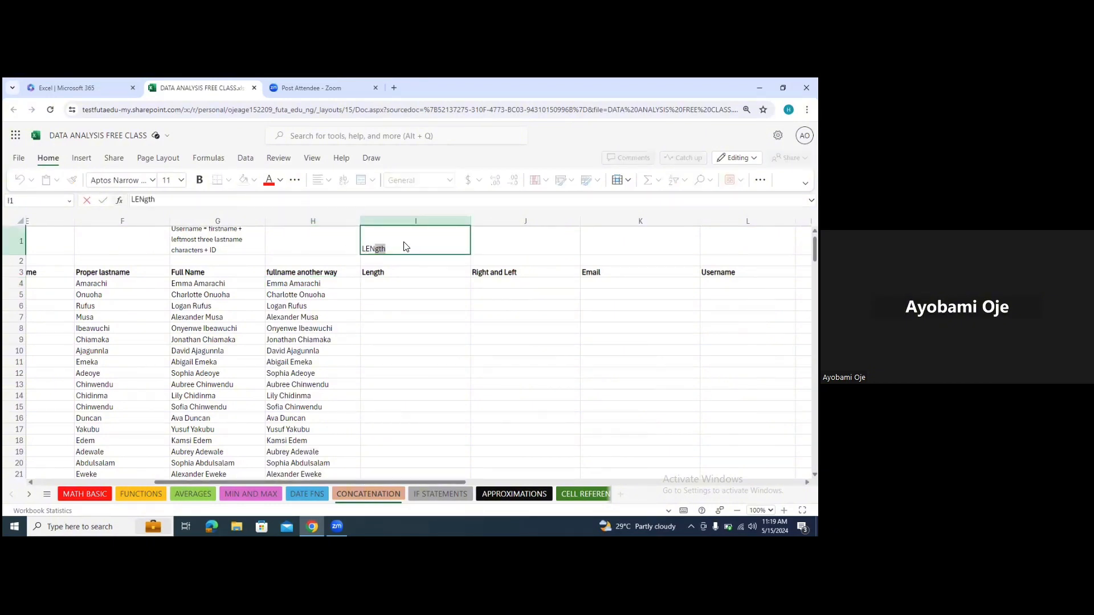
pyautogui.press('BackSpace')
# - Enter =LEN(H4) in I4 and fill it down the Length column for all records
pyautogui.click(413, 285)
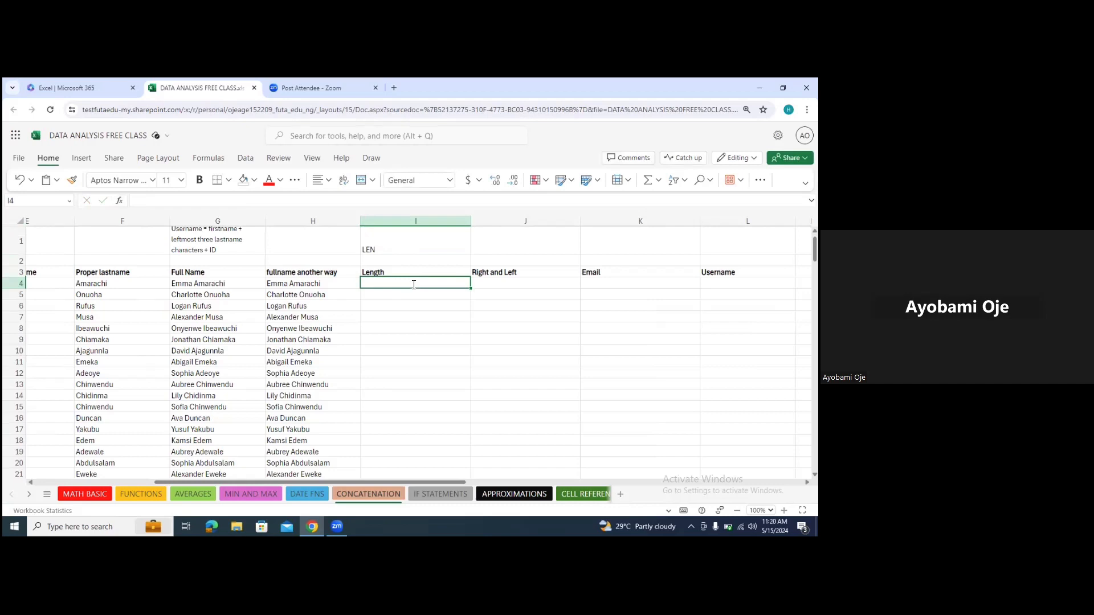
pyautogui.write('==')
pyautogui.write('len')
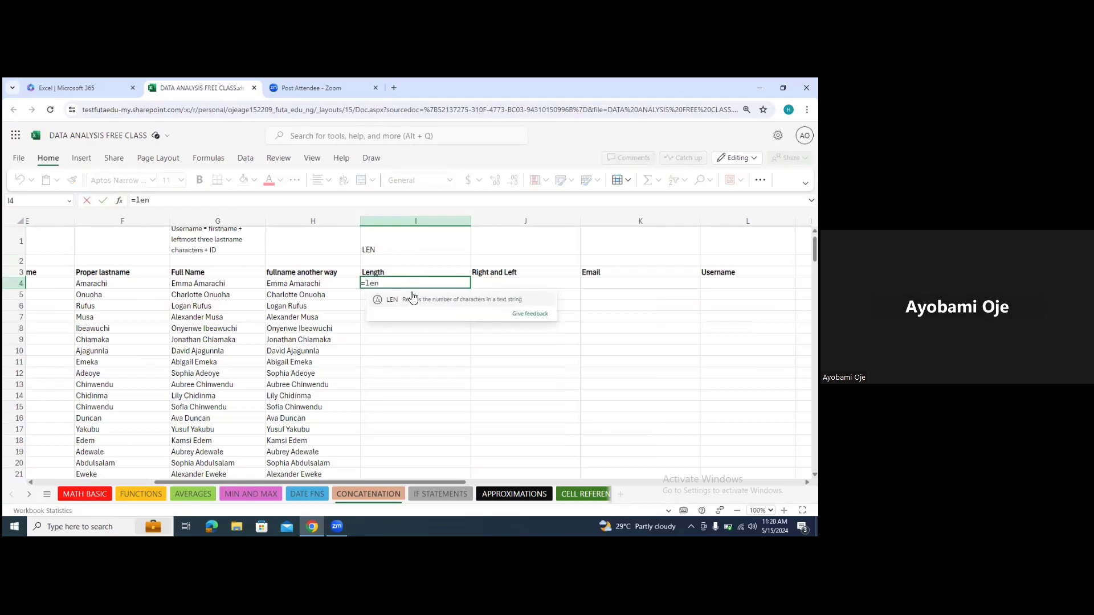
pyautogui.click(411, 296)
pyautogui.click(312, 283)
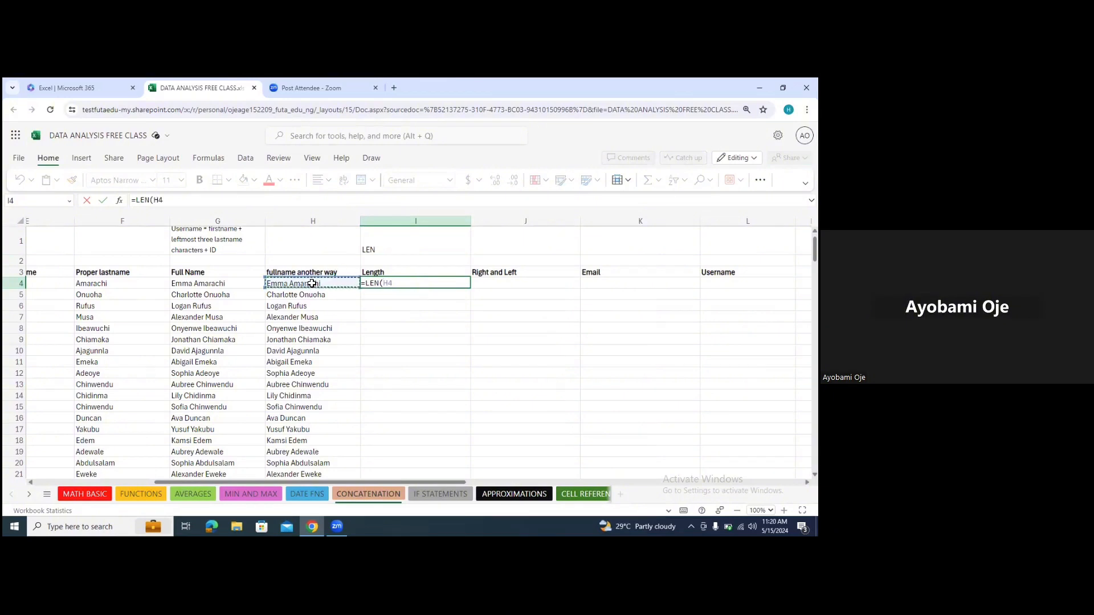
pyautogui.press('Return')
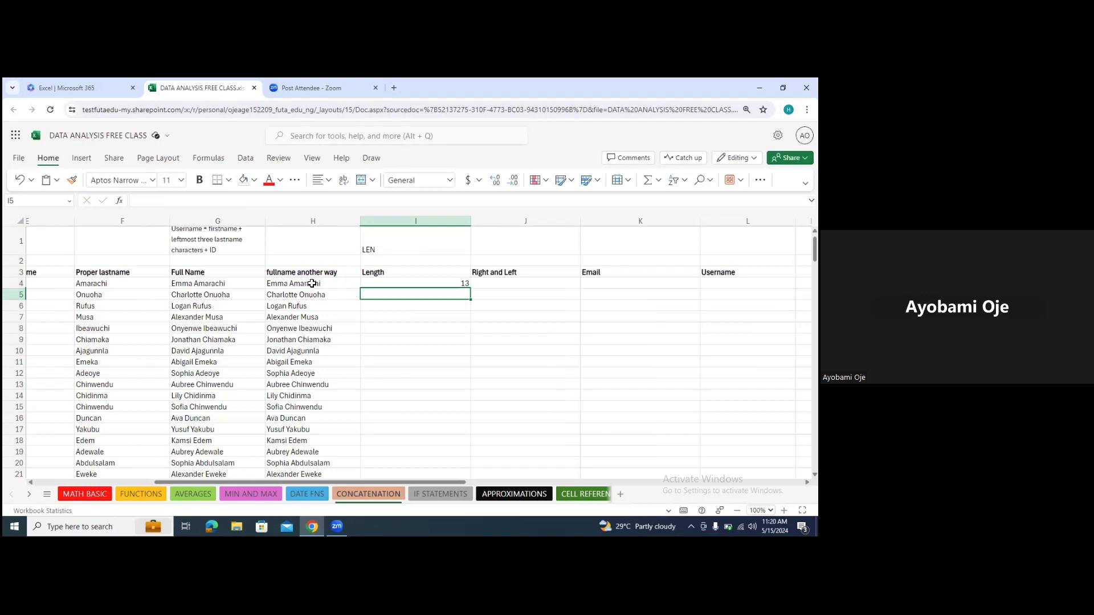
pyautogui.click(462, 285)
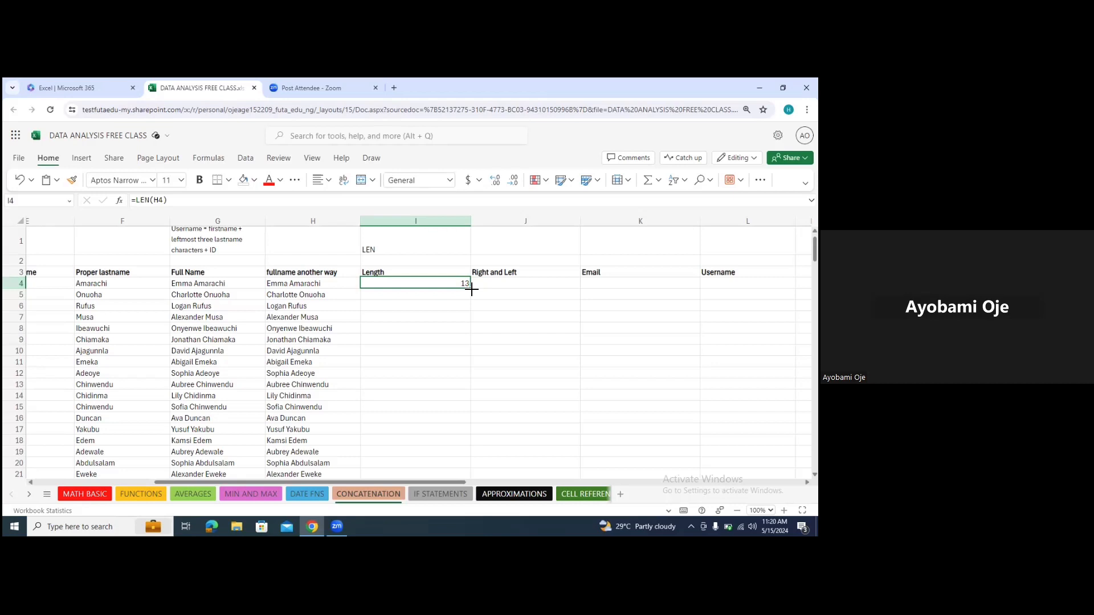
pyautogui.doubleClick(471, 288)
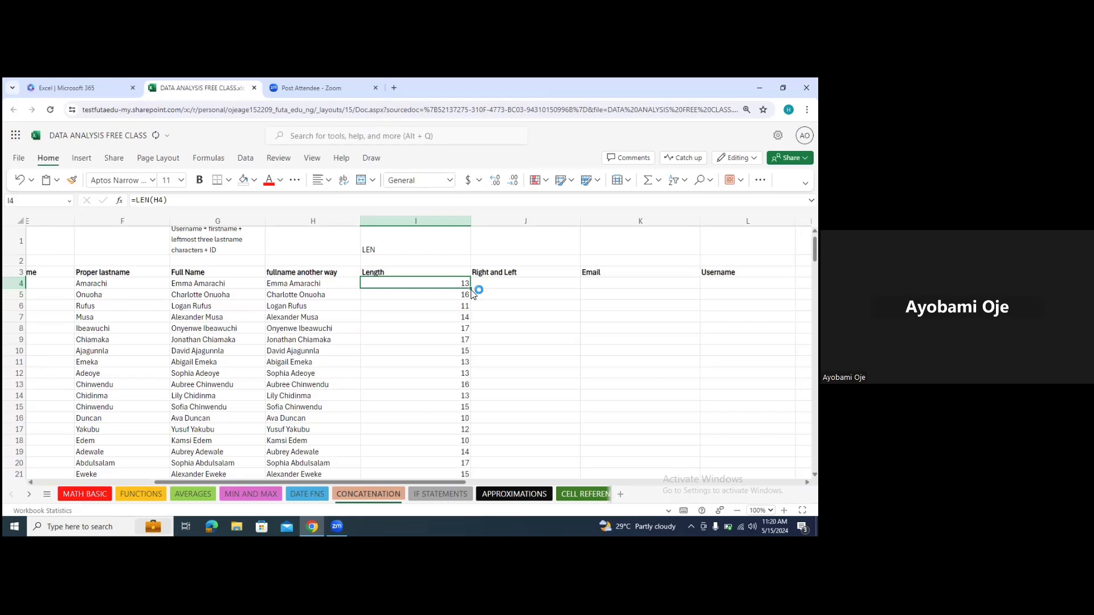
# - Shorten the "Right and Left" column header in J3 to Left
pyautogui.click(518, 284)
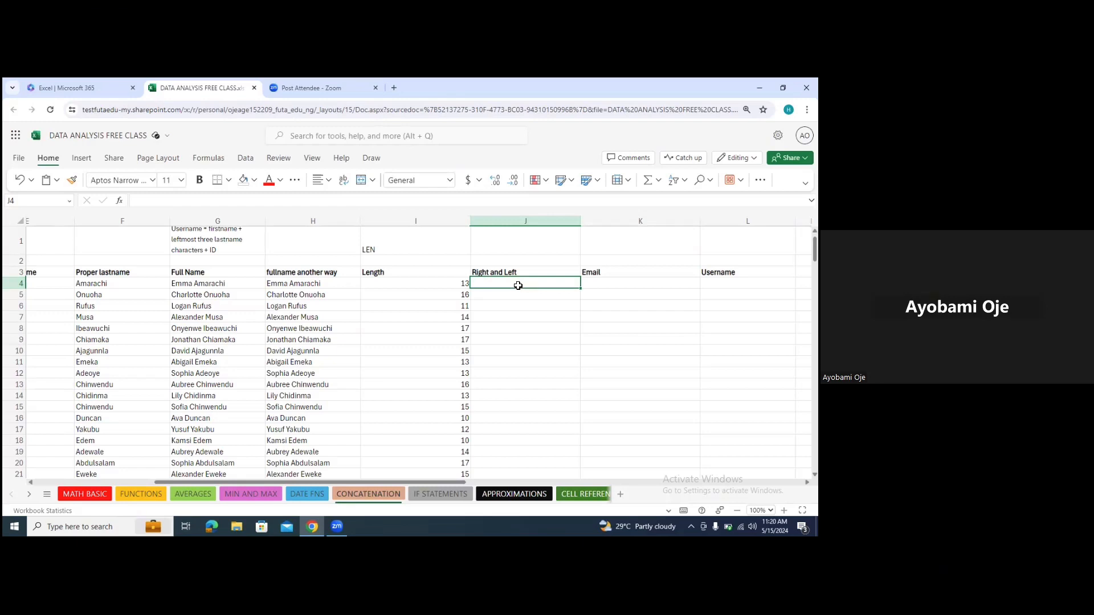
pyautogui.click(520, 275)
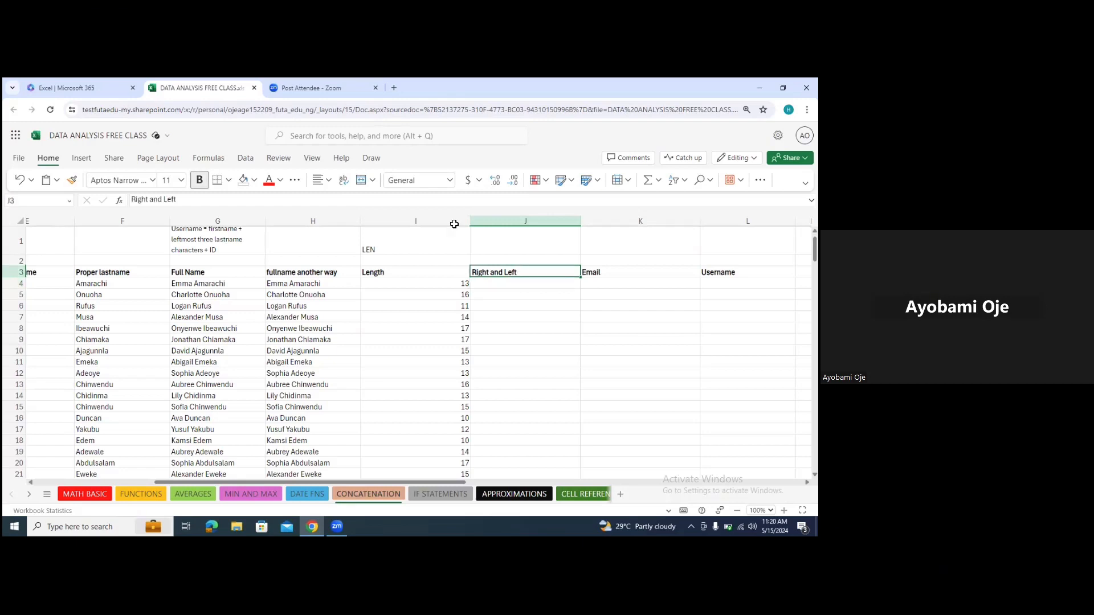
pyautogui.click(186, 202)
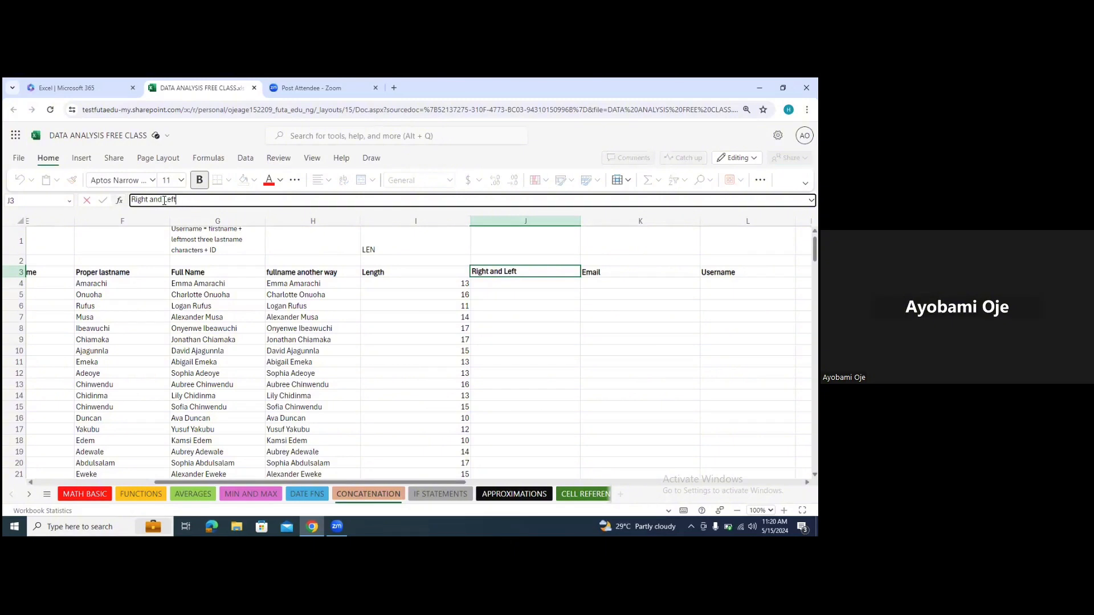
pyautogui.moveTo(165, 200); pyautogui.dragTo(127, 203)
pyautogui.press('BackSpace')
pyautogui.click(506, 283)
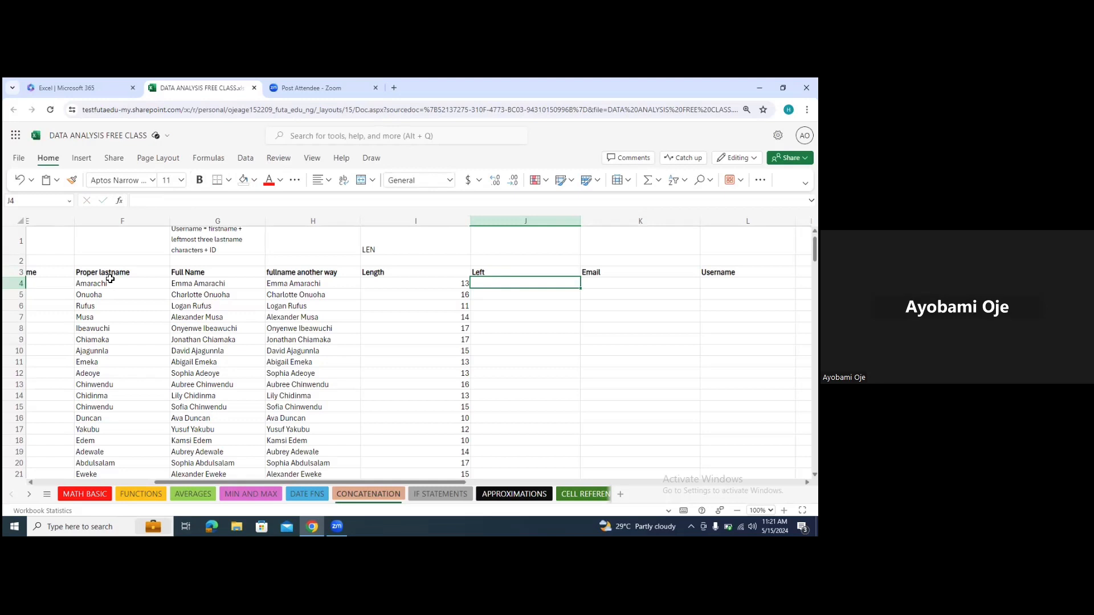
pyautogui.click(132, 284)
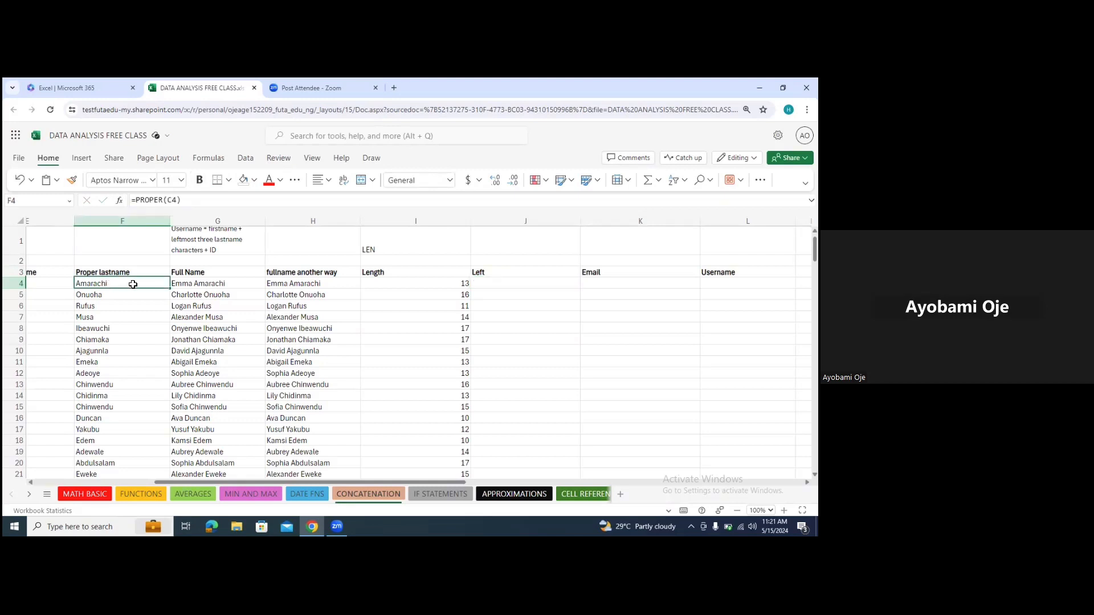
# - Color the last name in F4 red, and fill the Left column from J4 down with =LEFT(F4,5)
pyautogui.click(269, 180)
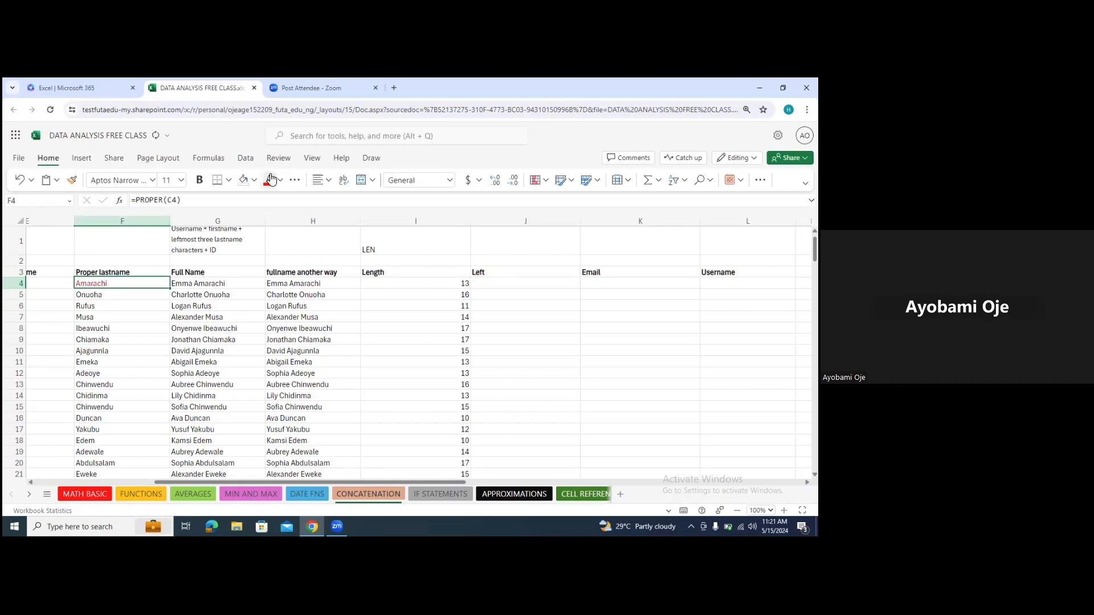
pyautogui.click(547, 288)
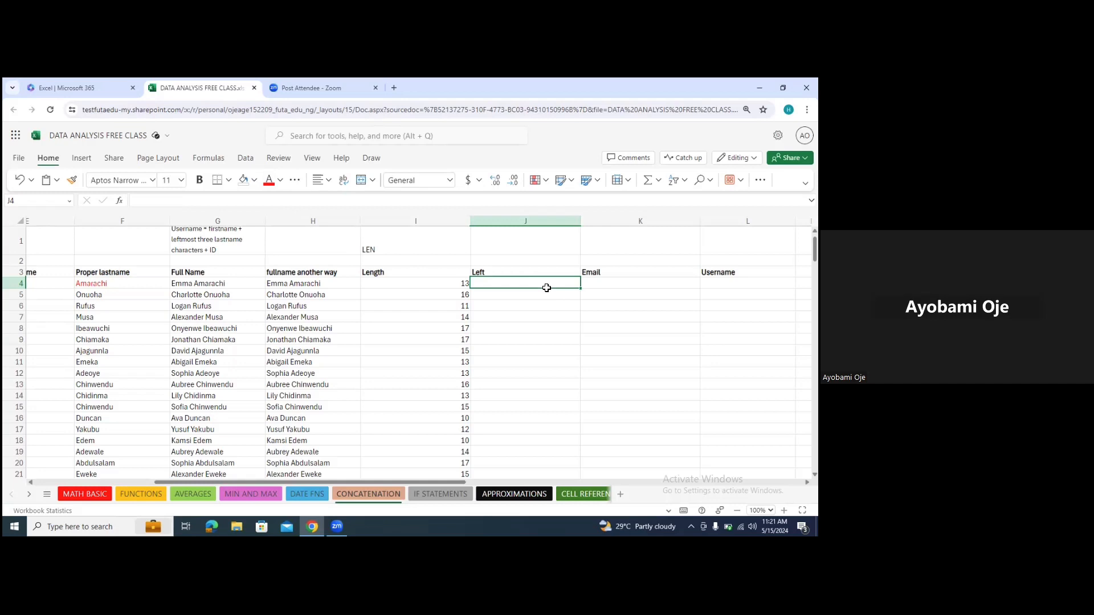
pyautogui.write('=left')
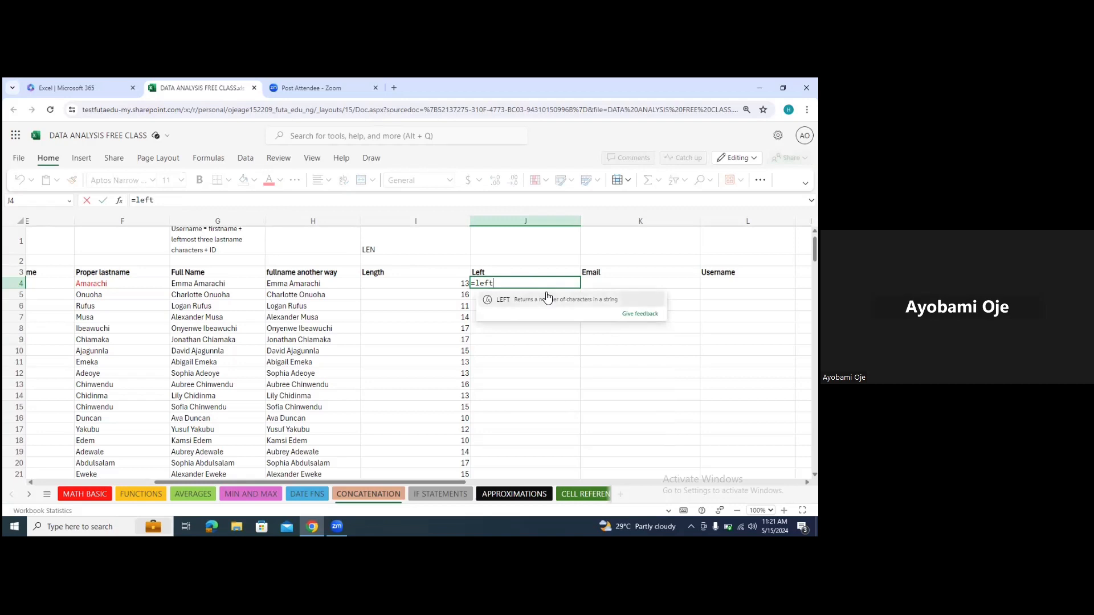
pyautogui.click(548, 297)
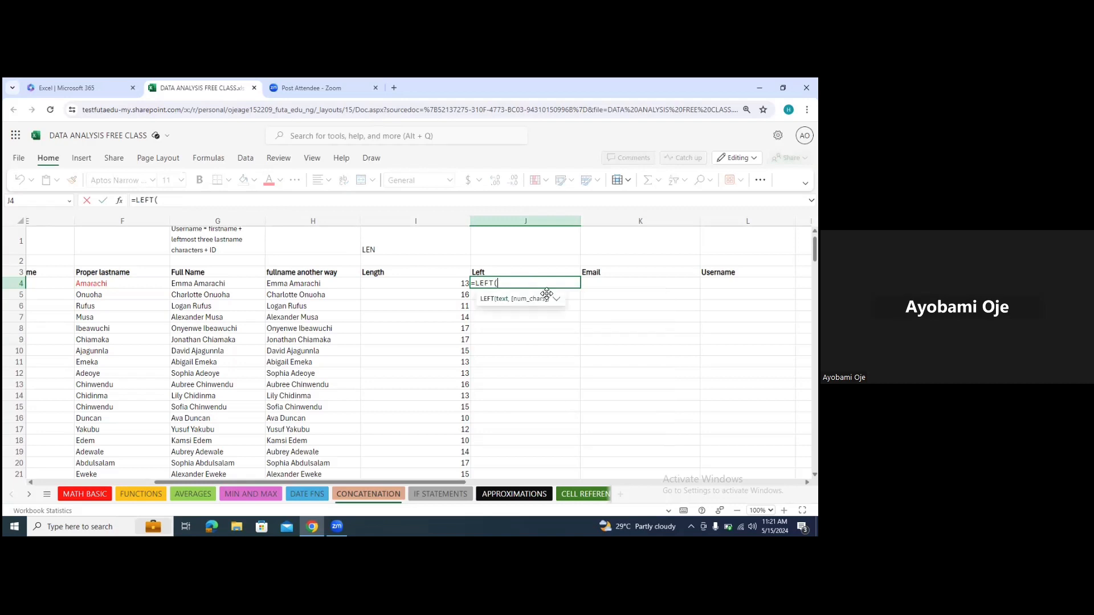
pyautogui.click(116, 285)
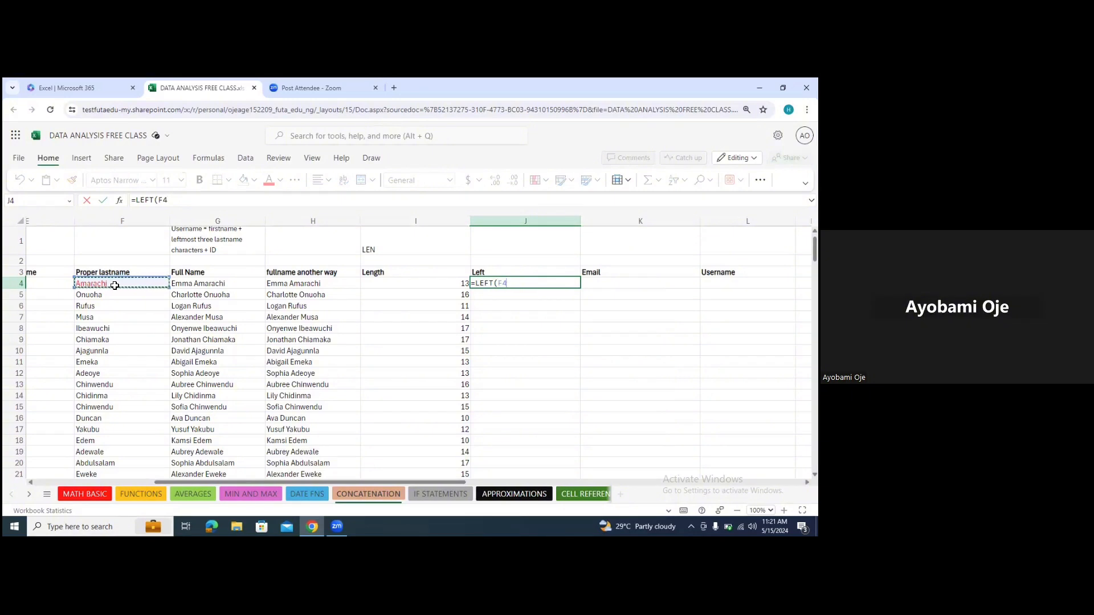
pyautogui.write(',')
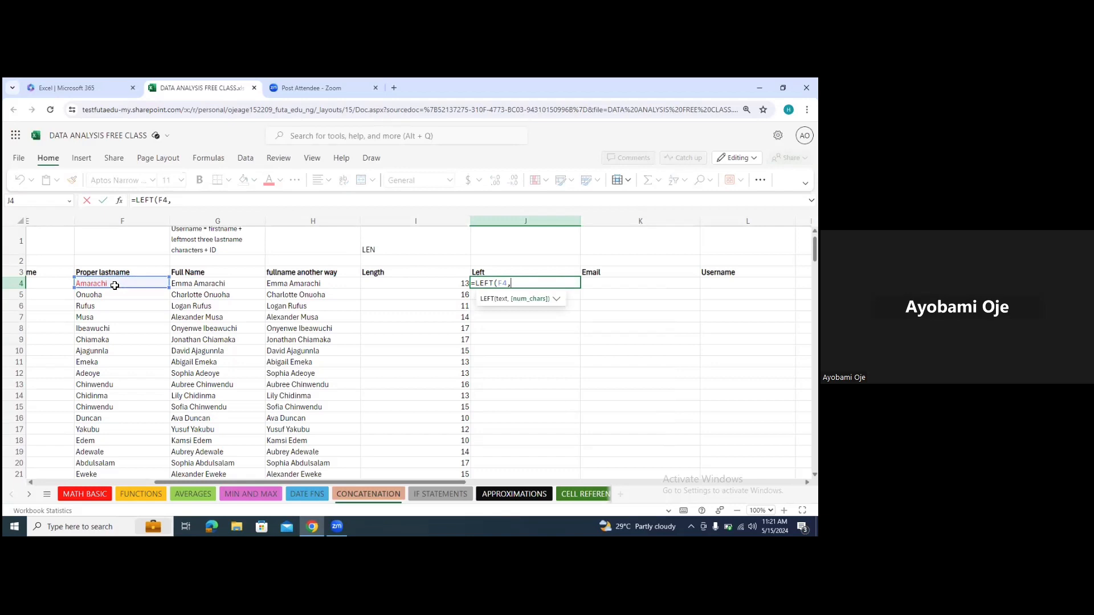
pyautogui.write('5')
pyautogui.press('Return')
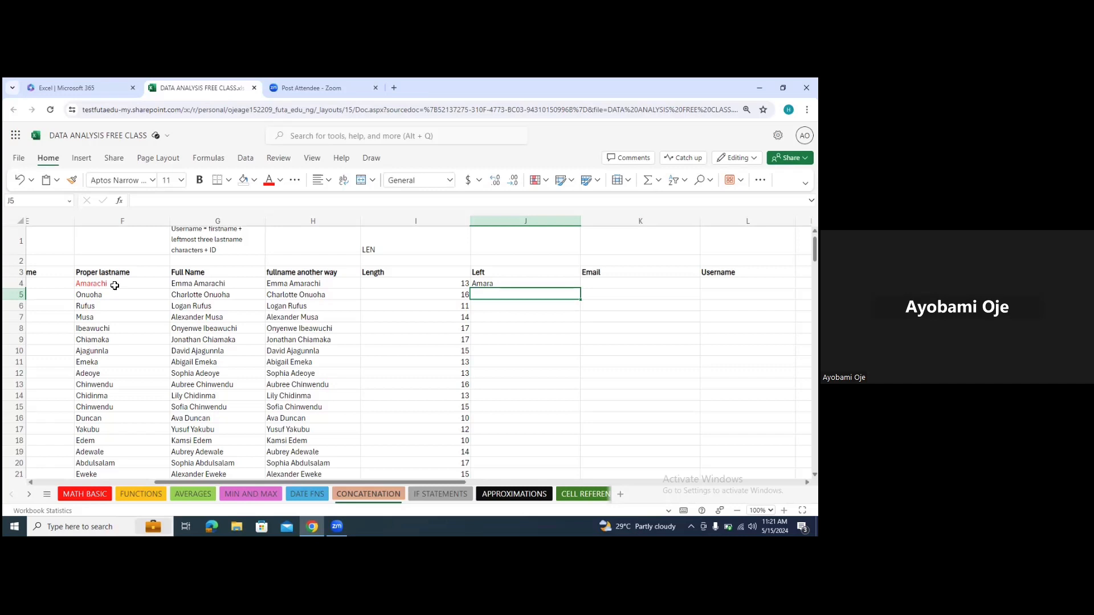
pyautogui.click(545, 287)
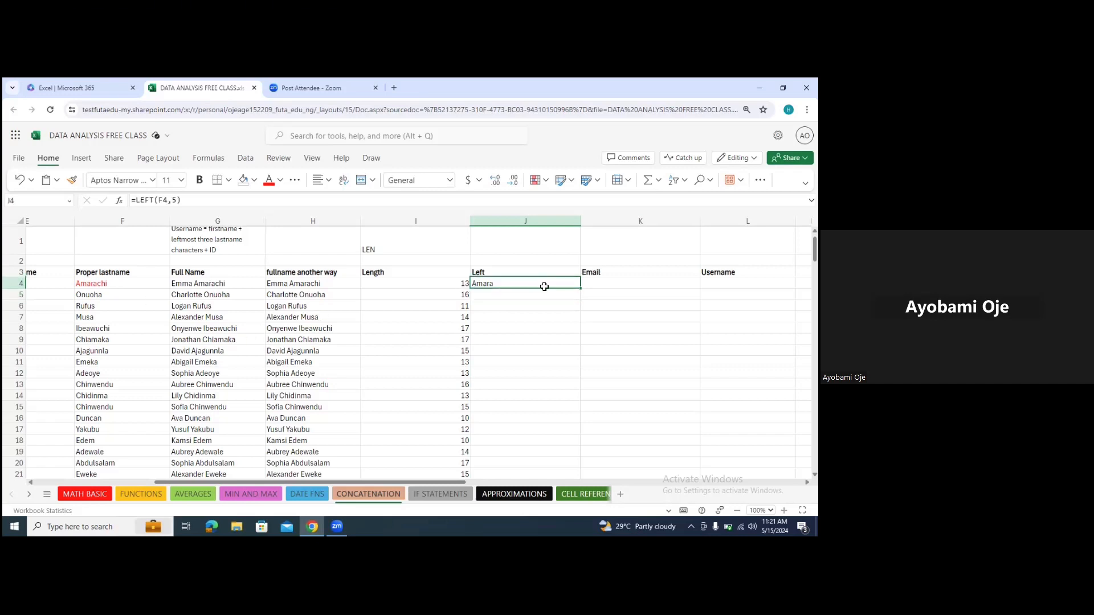
pyautogui.doubleClick(580, 288)
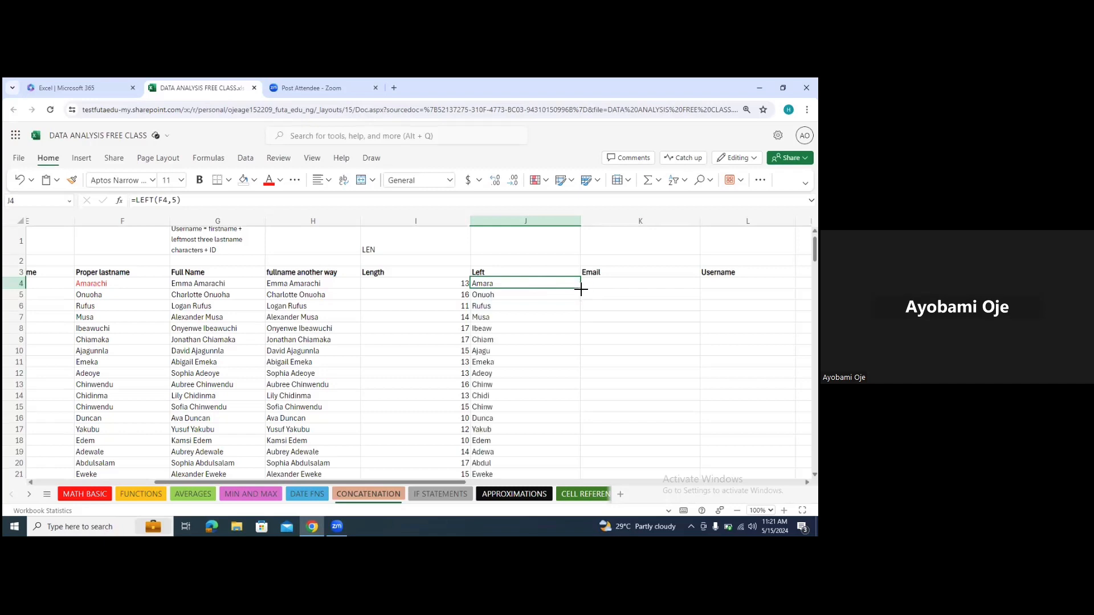
# - Insert a blank column before the Email column and enter the header Right in K3
pyautogui.click(591, 251)
pyautogui.click(596, 218)
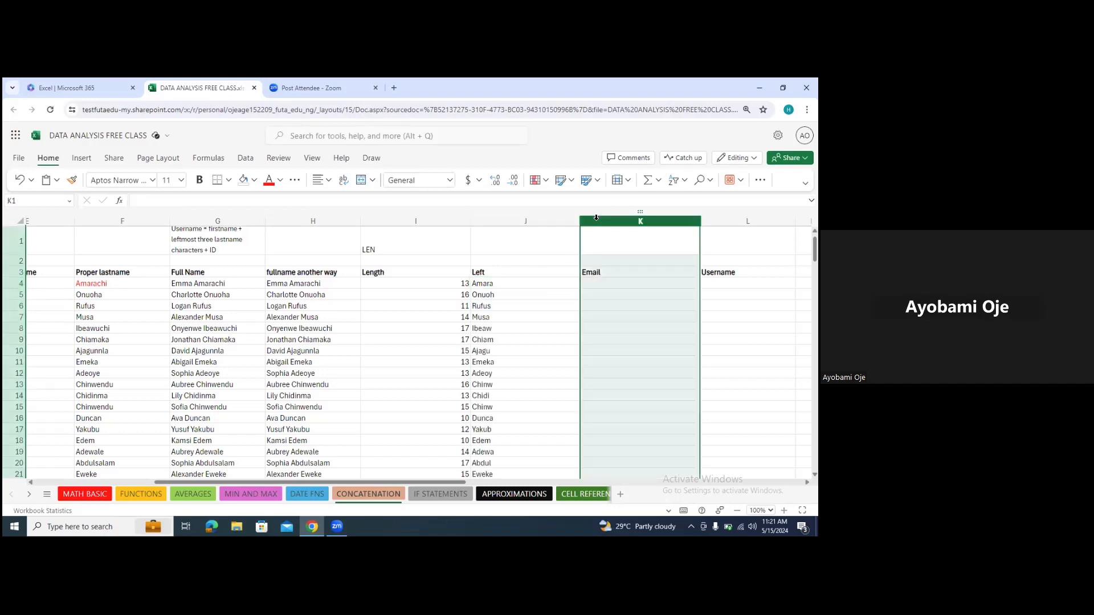
pyautogui.rightClick(596, 217)
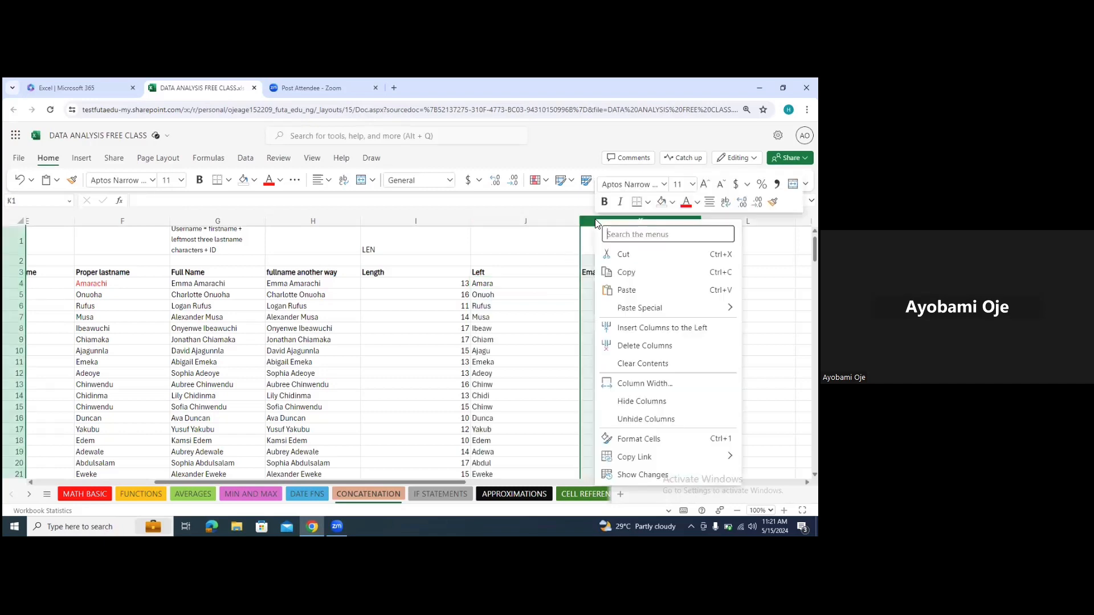
pyautogui.click(651, 328)
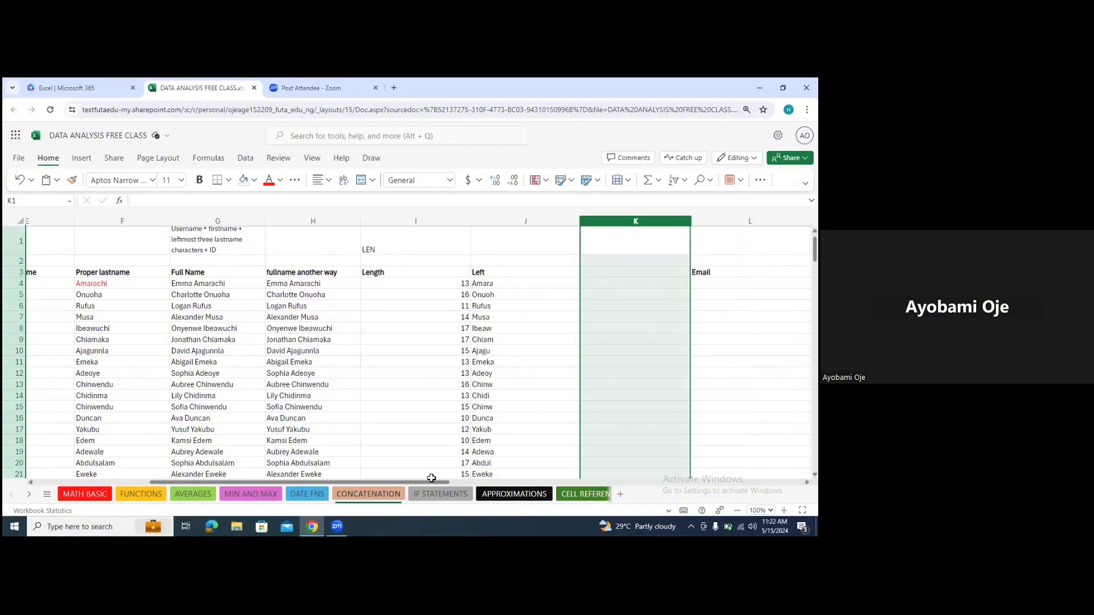
pyautogui.moveTo(429, 481); pyautogui.dragTo(470, 477)
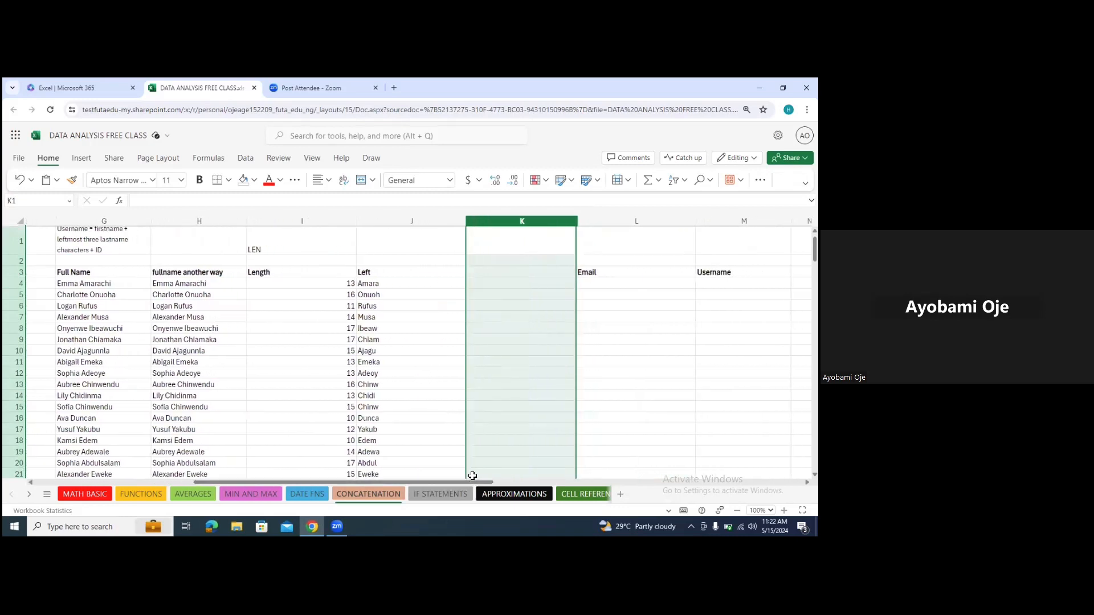
pyautogui.click(485, 274)
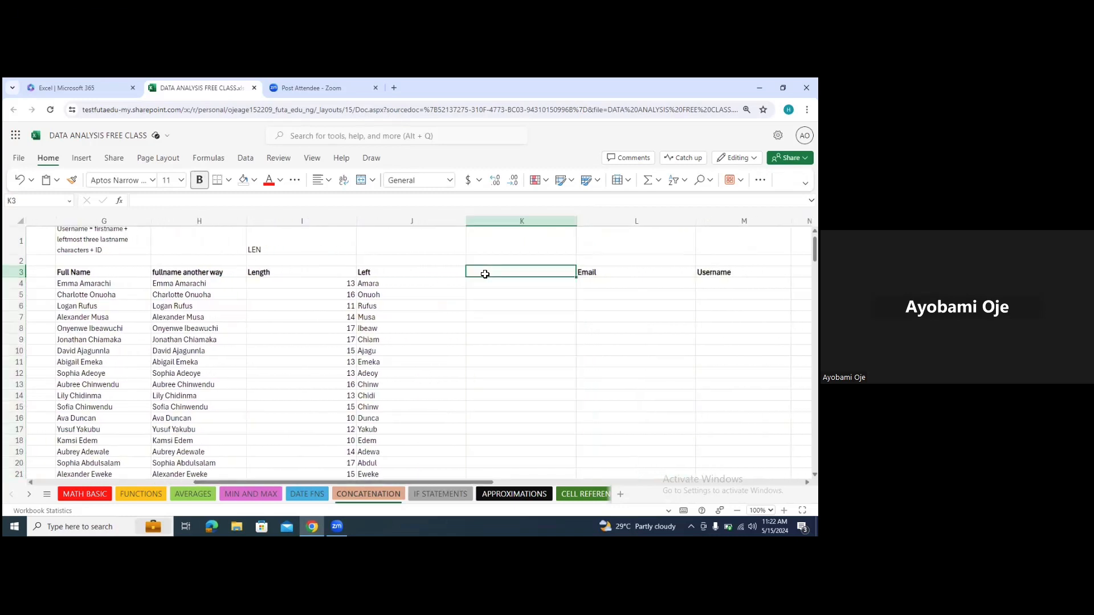
pyautogui.write('Right')
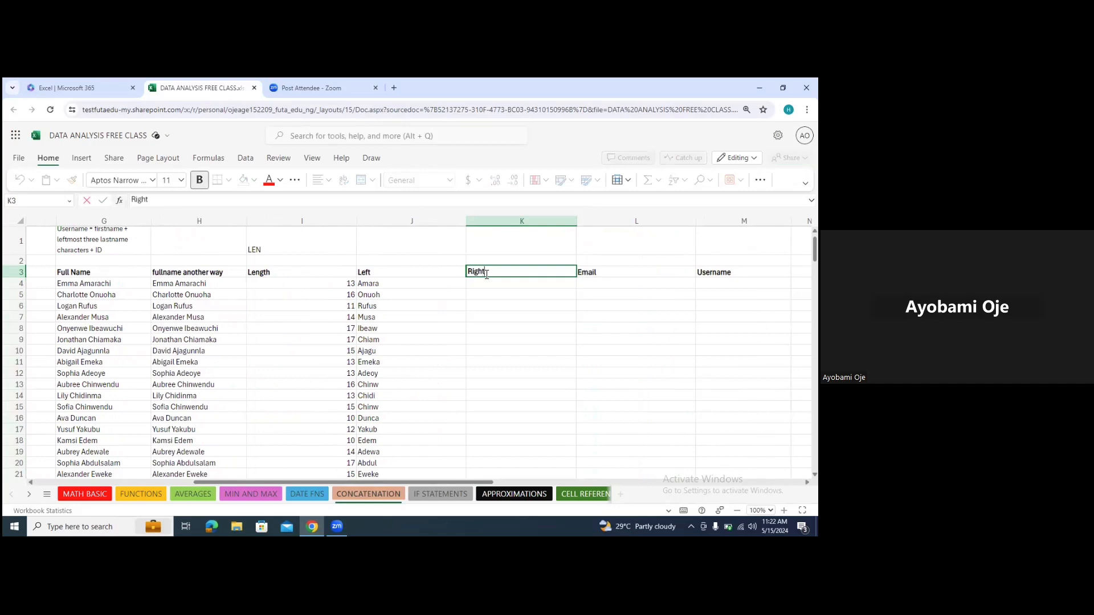
# - Enter =RIGHT(F4,3) in K4 and fill it down the Right column for all records
pyautogui.click(488, 282)
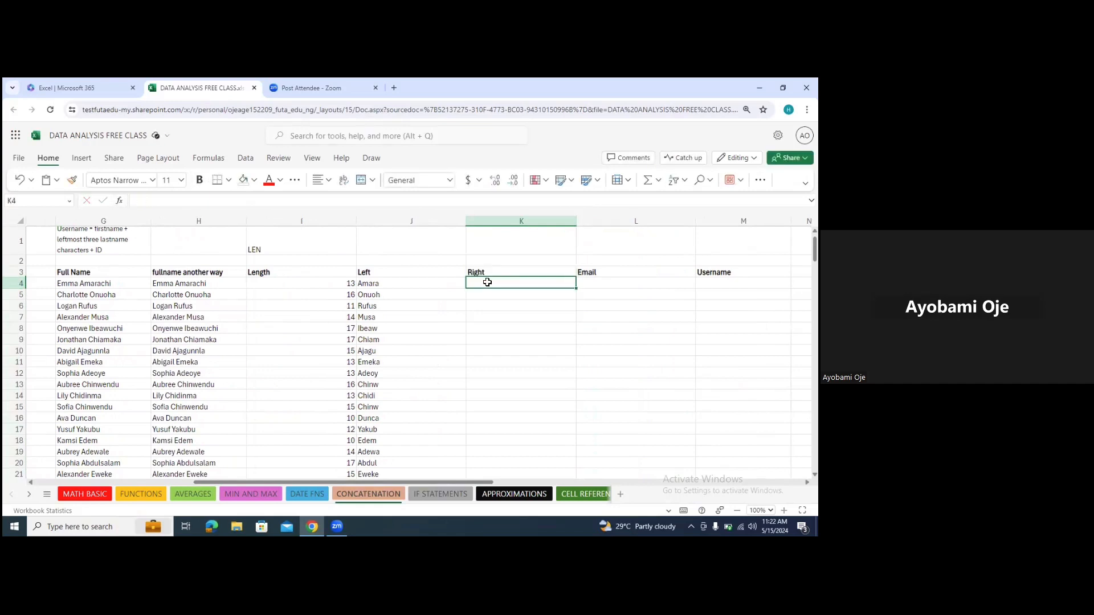
pyautogui.write('=ri')
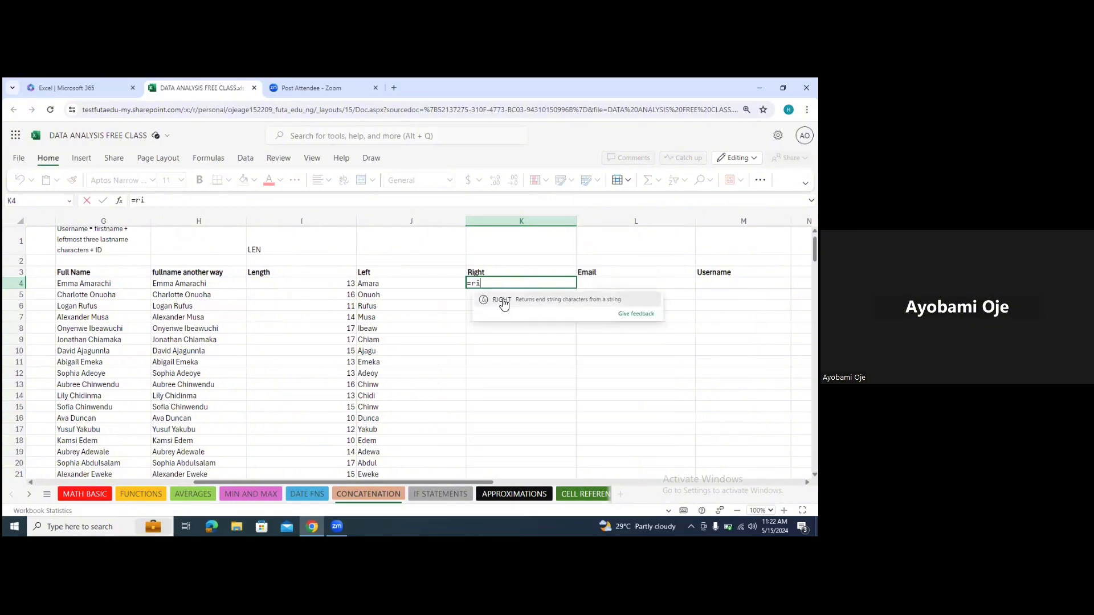
pyautogui.click(505, 300)
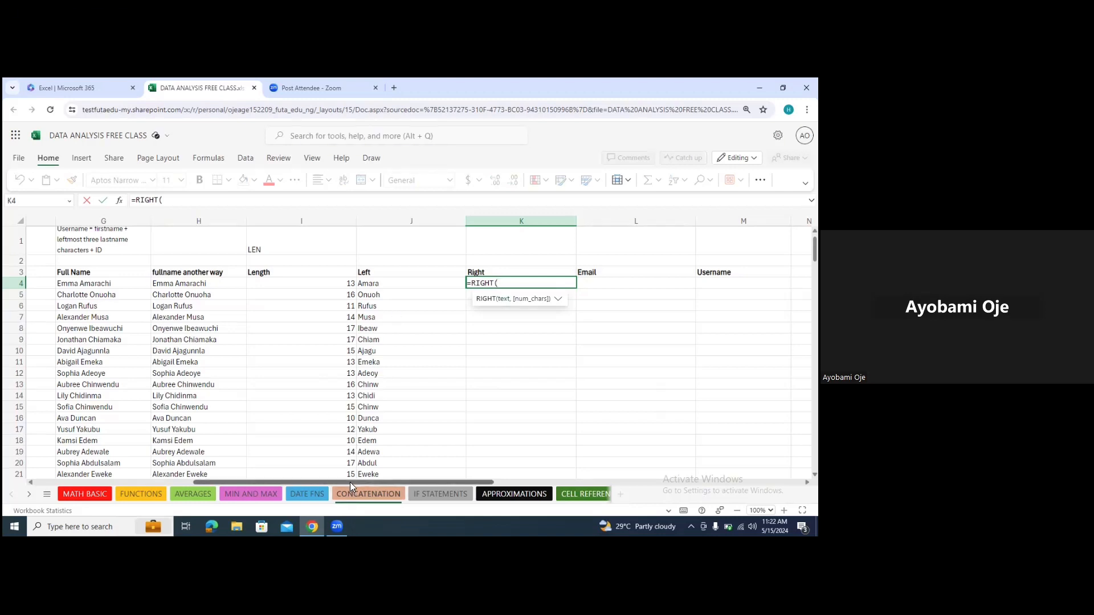
pyautogui.moveTo(350, 482); pyautogui.dragTo(291, 481)
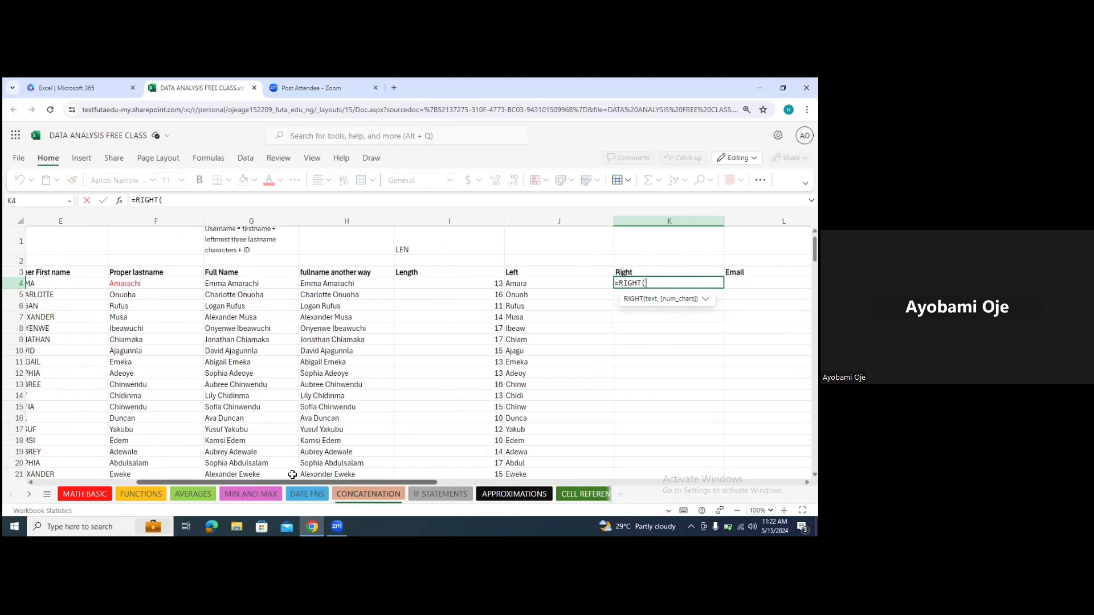
pyautogui.click(144, 284)
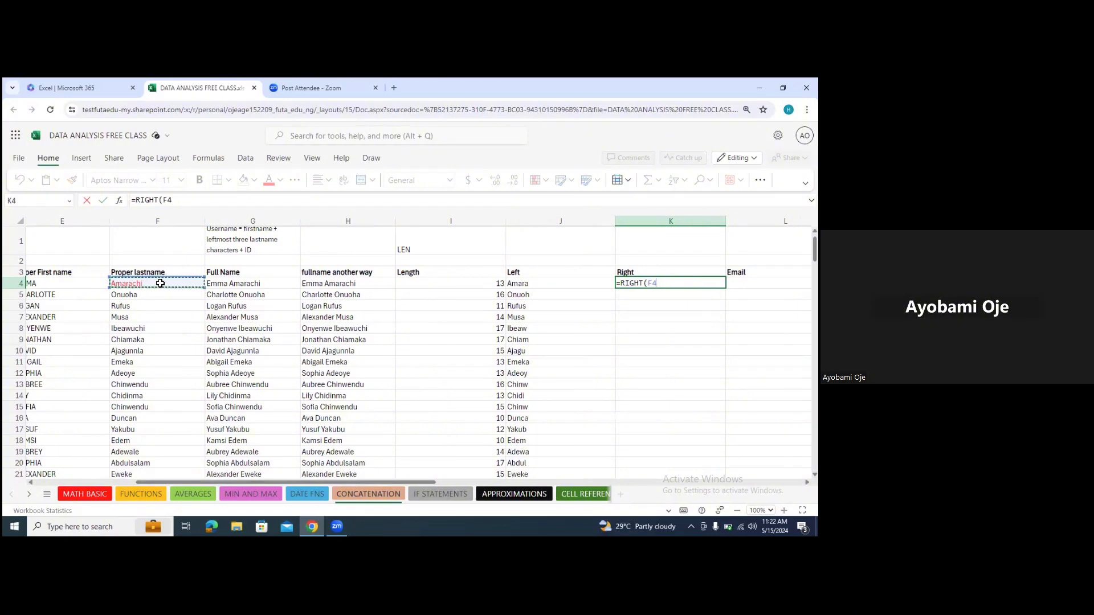
pyautogui.write(',')
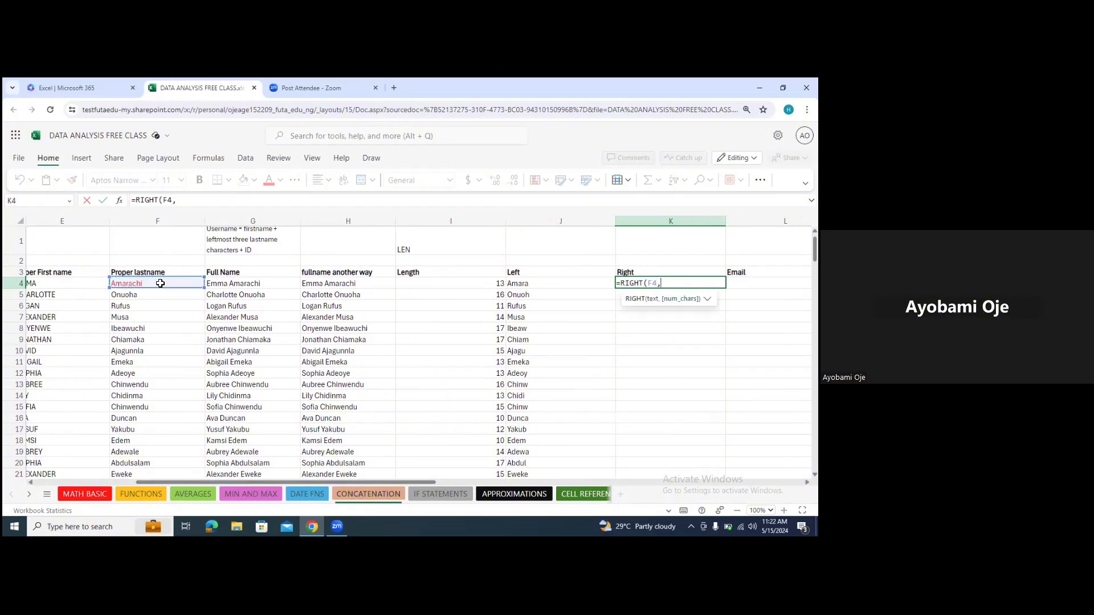
pyautogui.write('3')
pyautogui.press('Return')
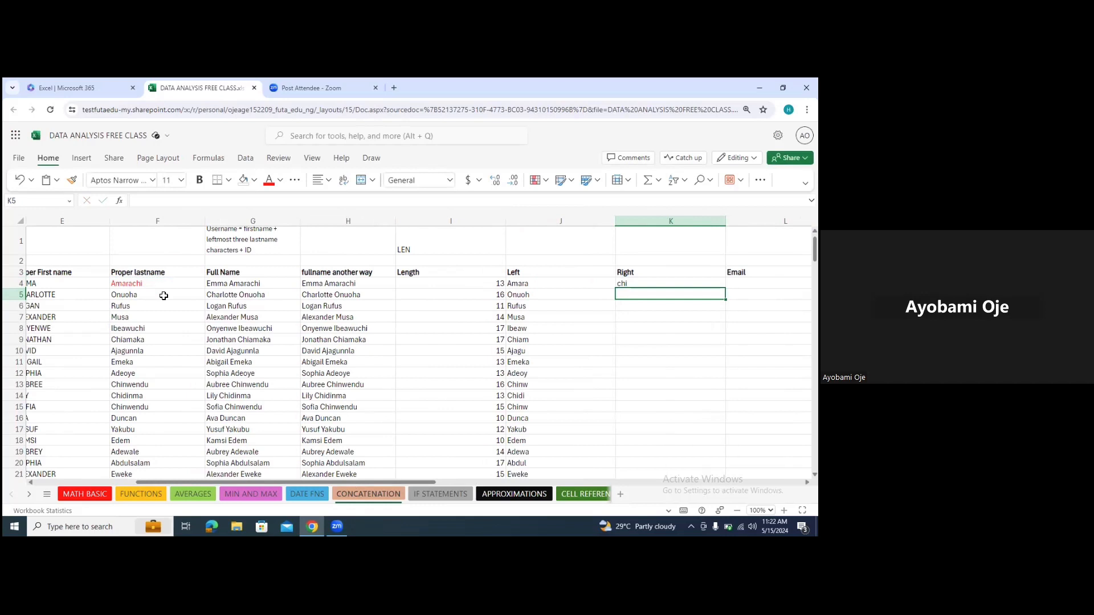
pyautogui.moveTo(309, 482); pyautogui.dragTo(402, 481)
pyautogui.click(464, 281)
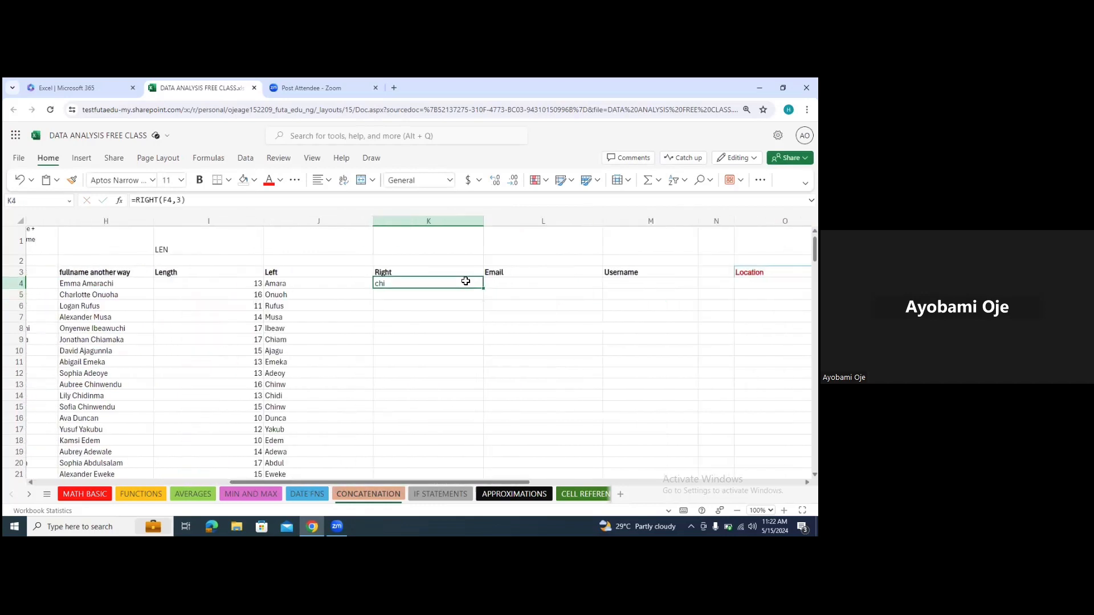
pyautogui.doubleClick(484, 289)
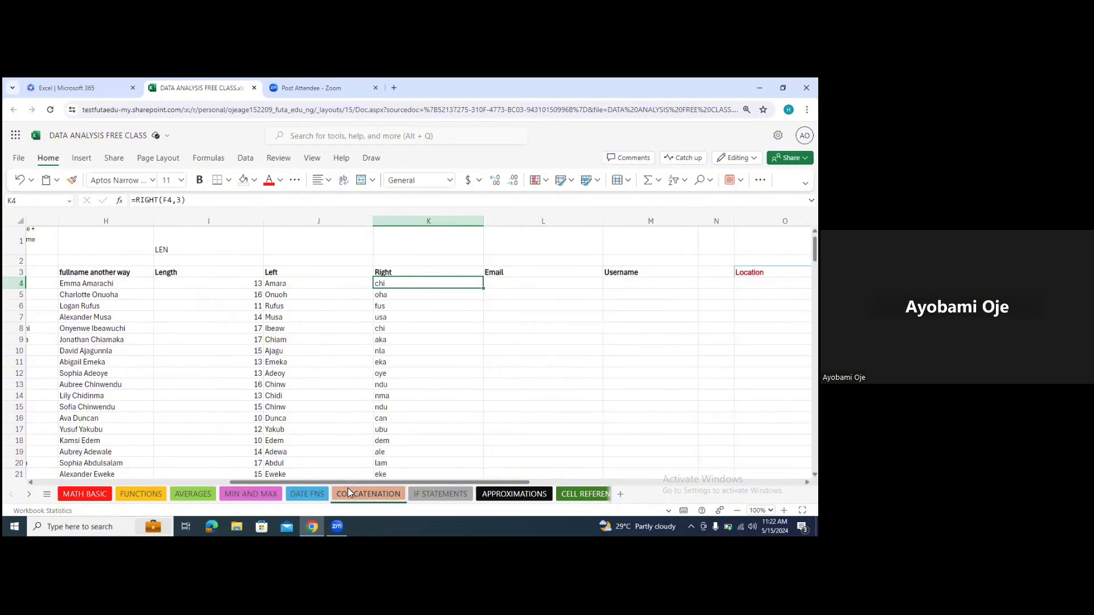
# - Make the email rule note in B1 bold at font size 12 and widen column C to show its full text
pyautogui.moveTo(343, 481)
pyautogui.mouseDown()
pyautogui.moveTo(360, 478)
pyautogui.moveTo(348, 478)
pyautogui.mouseUp()
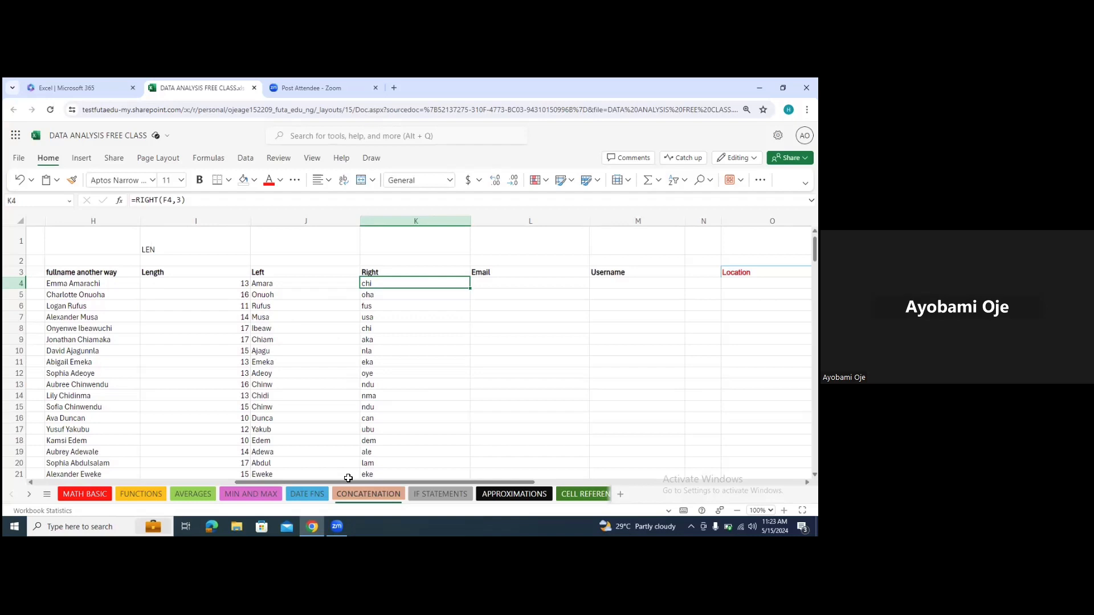
pyautogui.moveTo(349, 478); pyautogui.dragTo(94, 458)
pyautogui.click(79, 241)
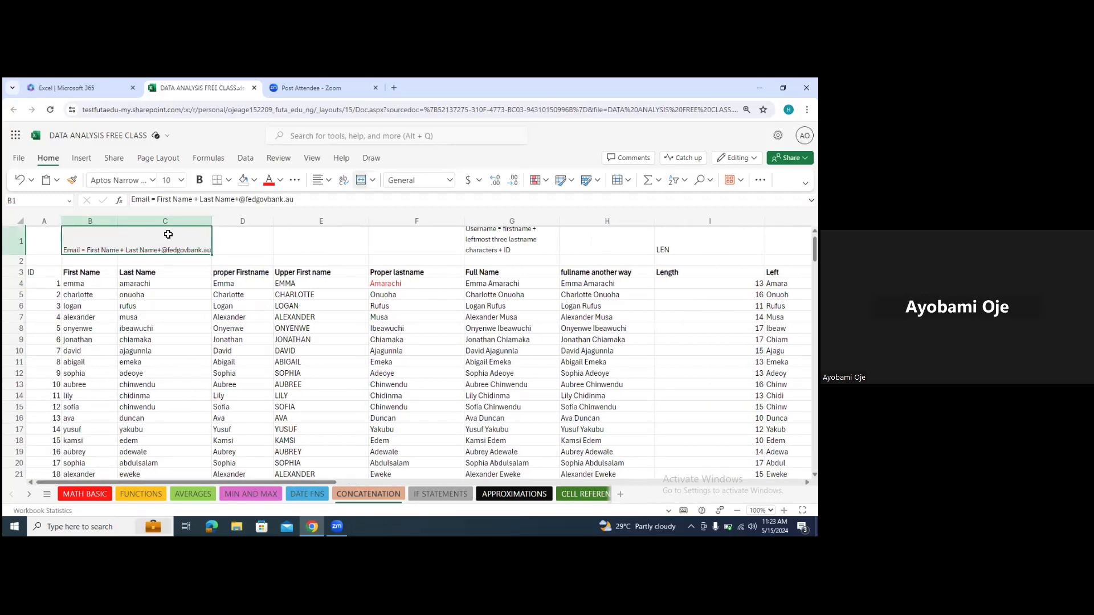
pyautogui.click(199, 180)
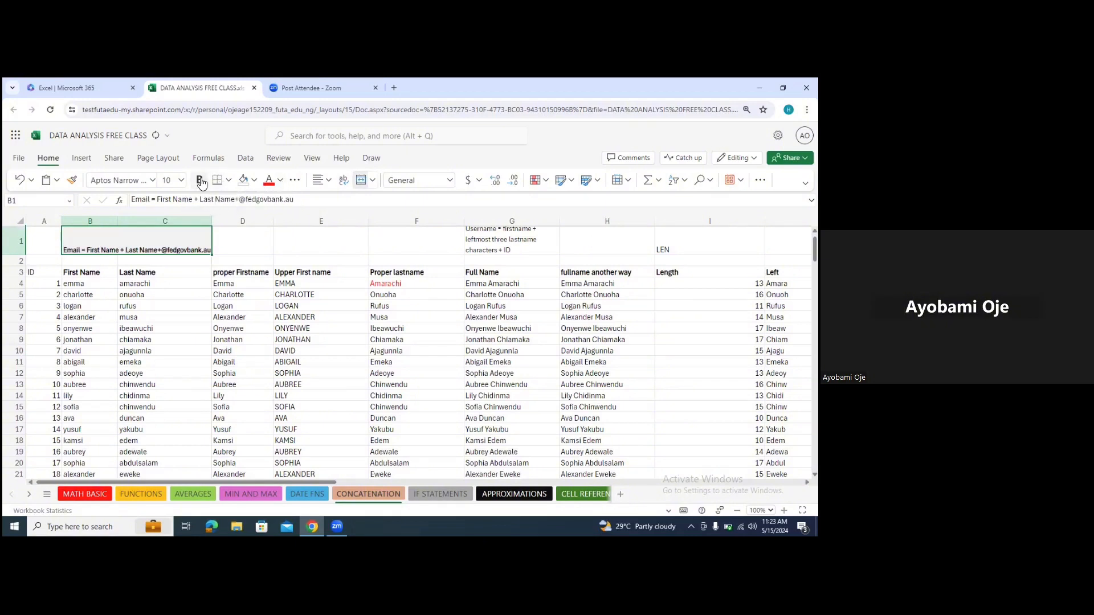
pyautogui.click(181, 180)
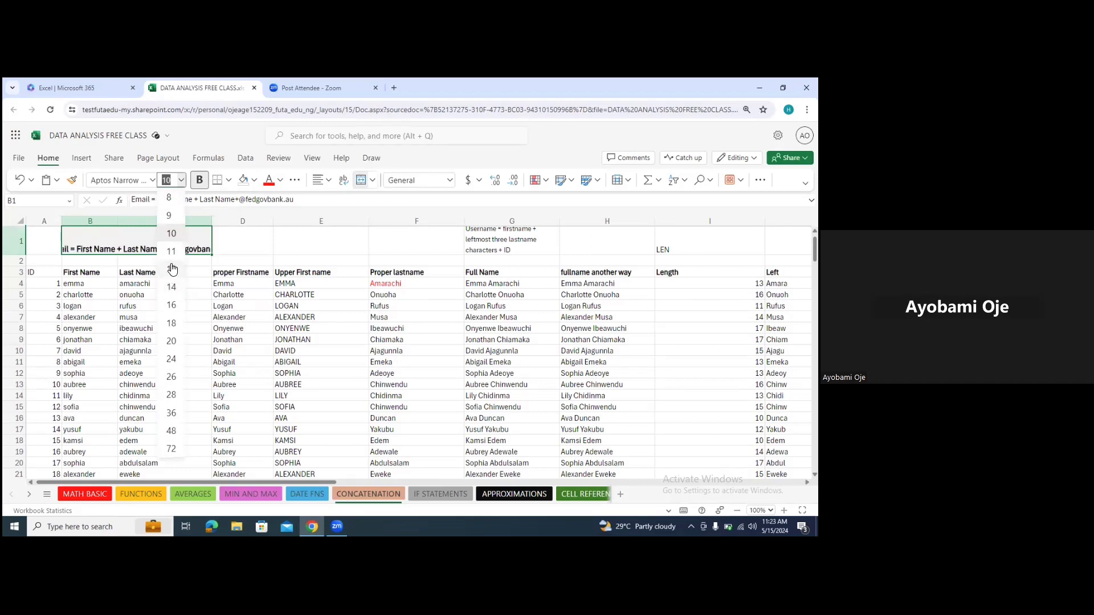
pyautogui.click(171, 269)
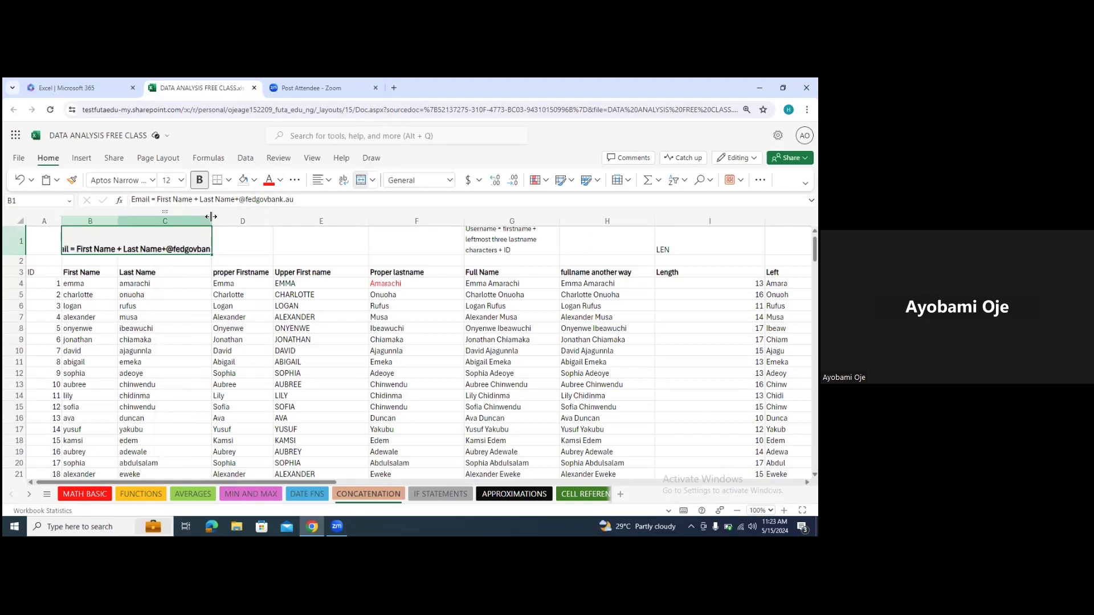
pyautogui.moveTo(211, 217); pyautogui.dragTo(245, 218)
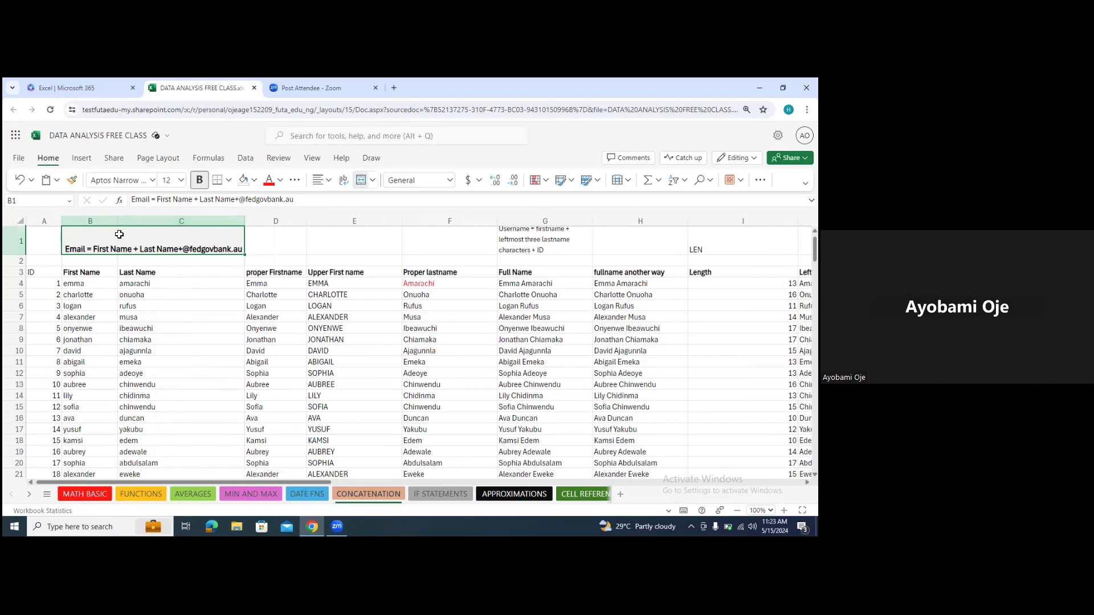
pyautogui.click(274, 230)
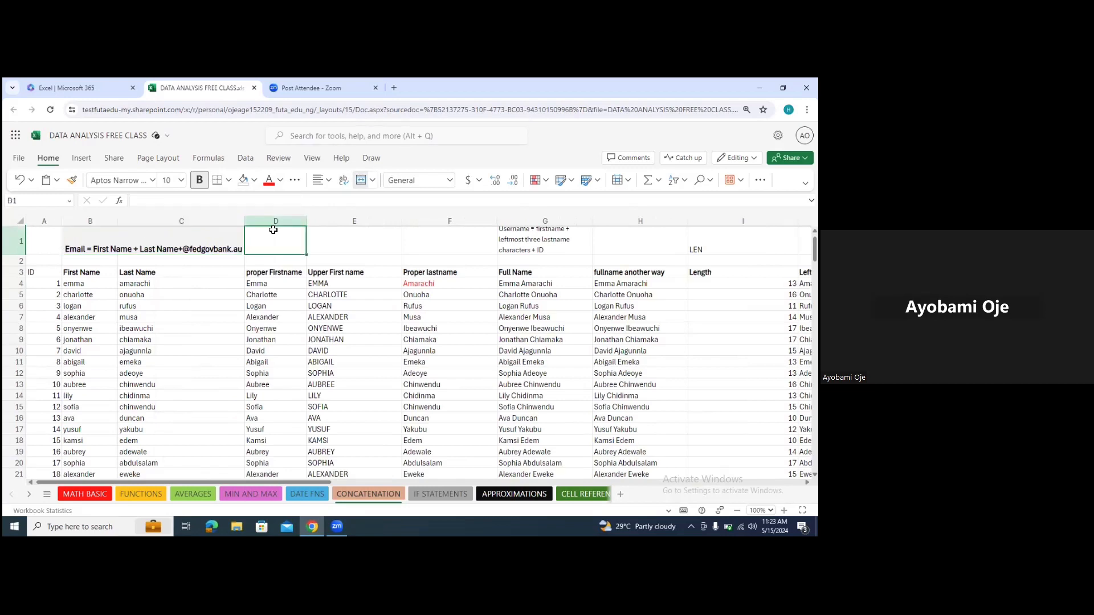
pyautogui.click(159, 246)
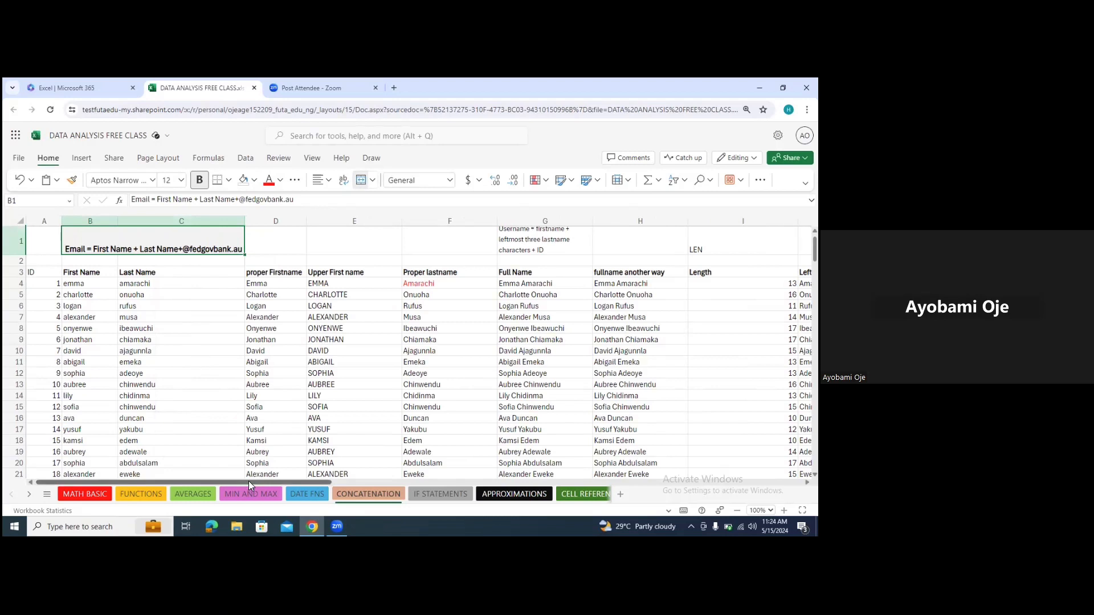
pyautogui.hscroll(5, 248, 481)
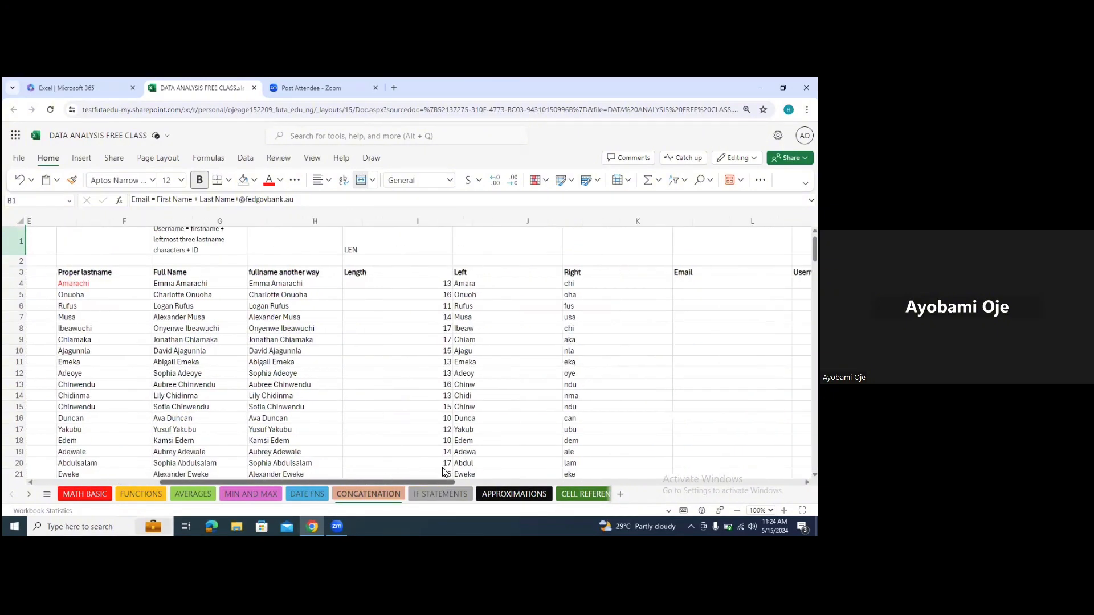
pyautogui.hscroll(3, 443, 472)
pyautogui.click(492, 285)
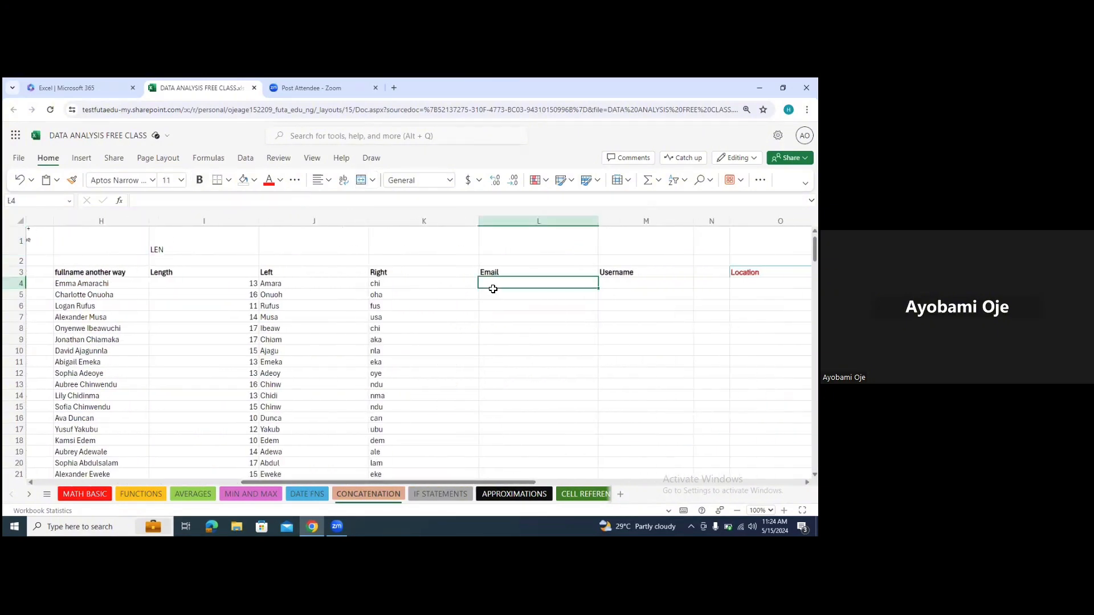
pyautogui.write('=')
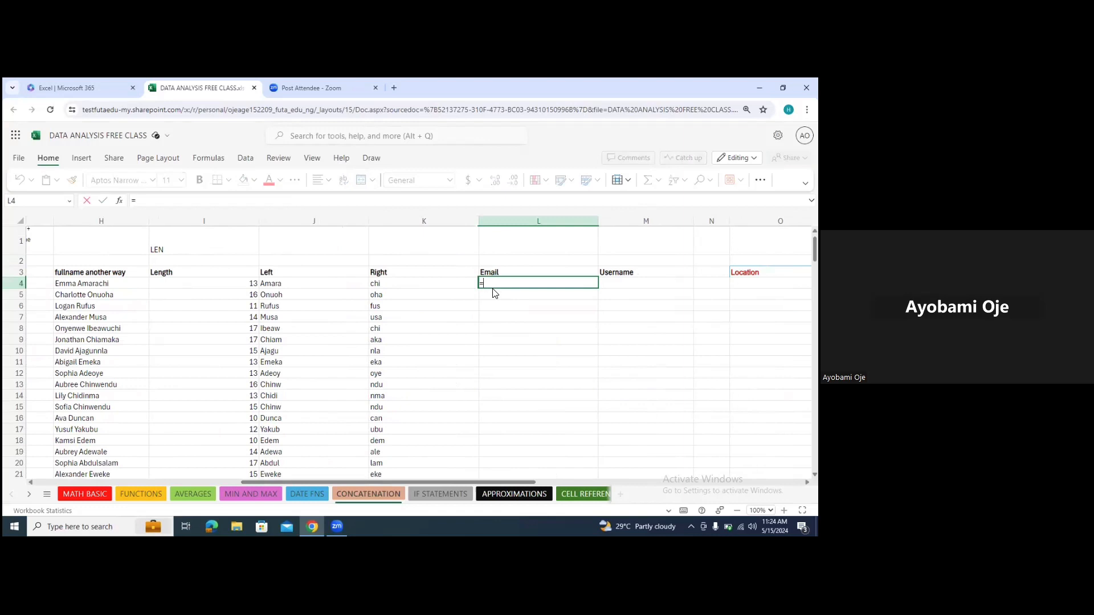
pyautogui.write('CO')
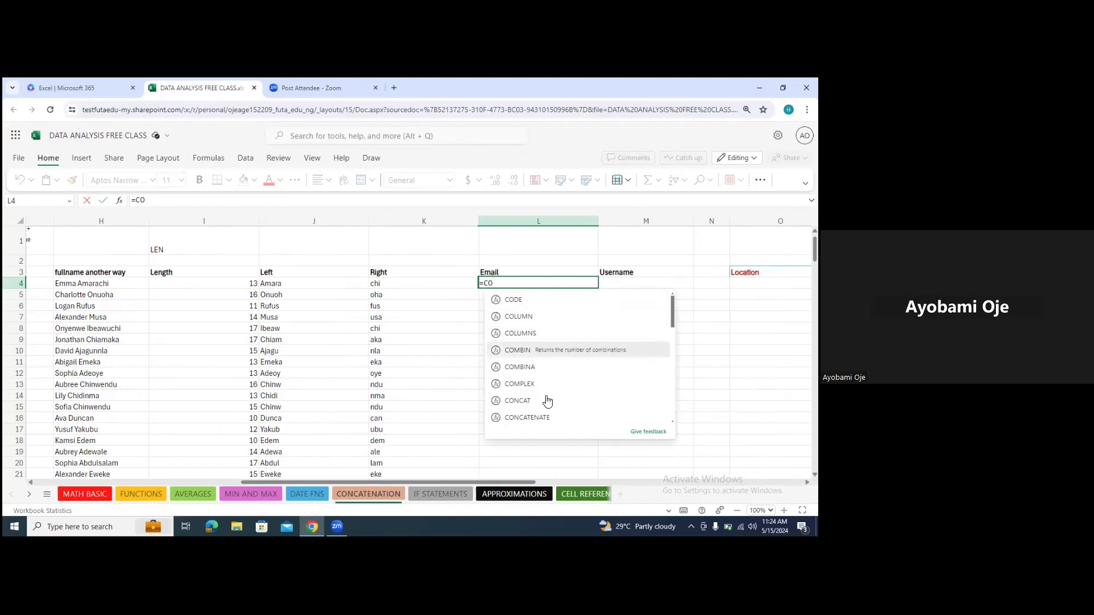
pyautogui.doubleClick(524, 418)
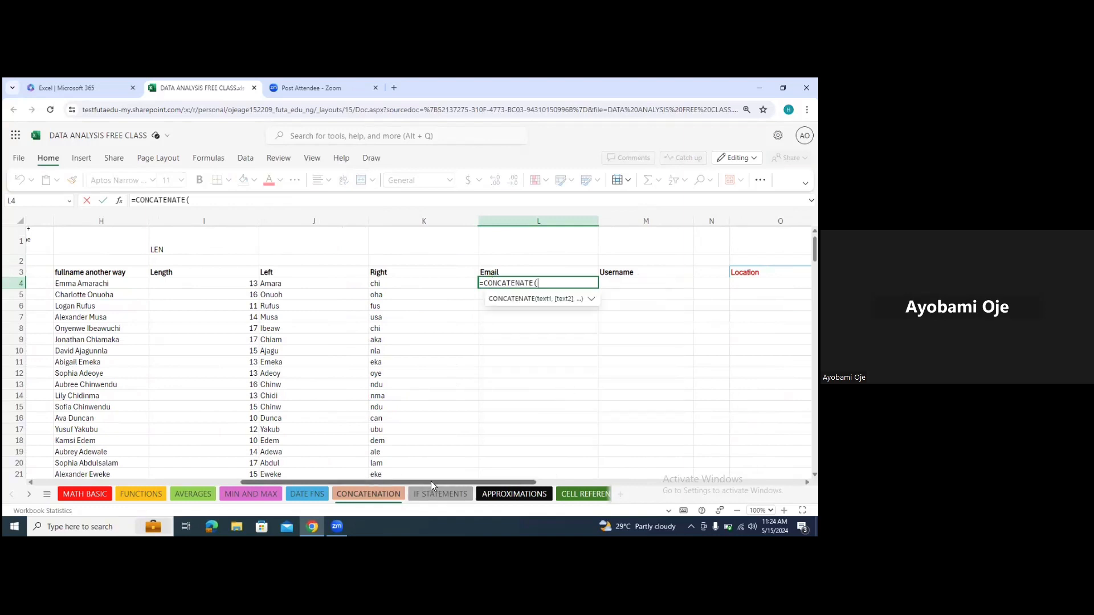
pyautogui.moveTo(431, 481); pyautogui.dragTo(228, 478)
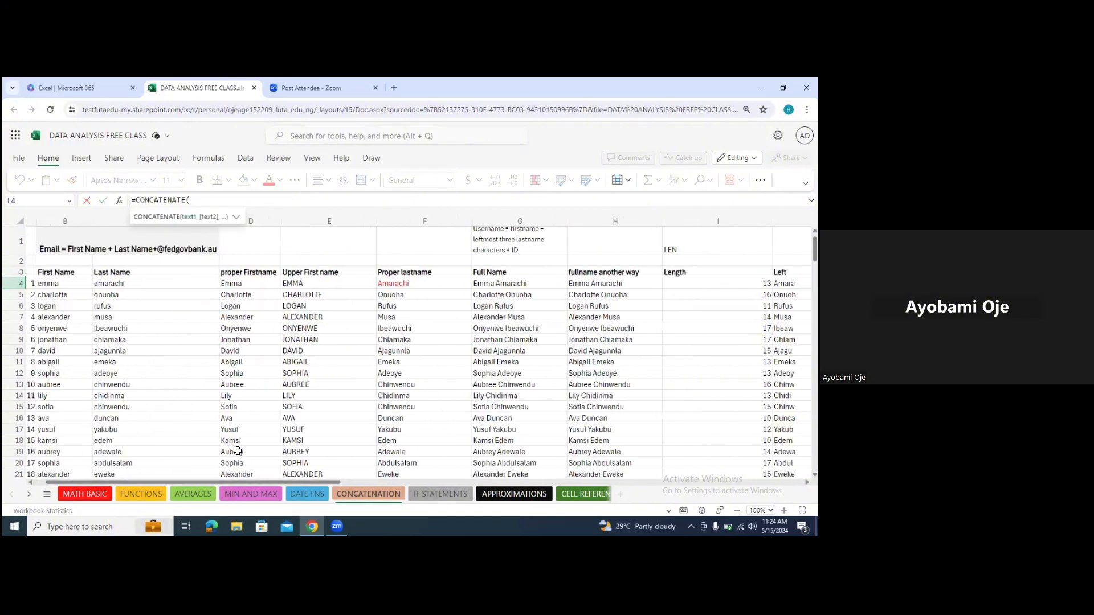
pyautogui.click(70, 287)
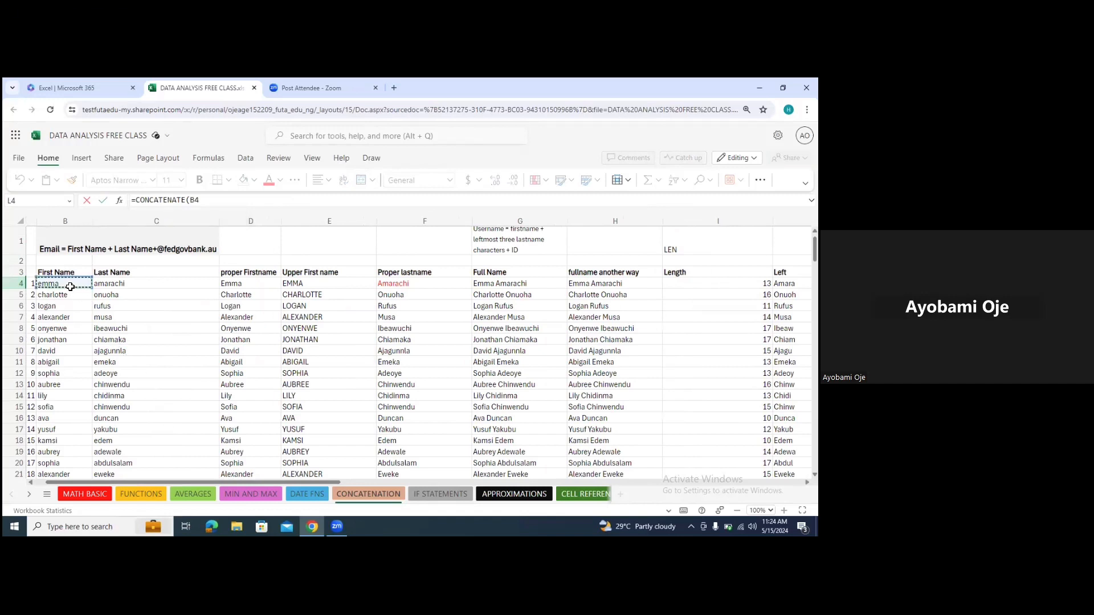
pyautogui.click(211, 200)
pyautogui.write(',')
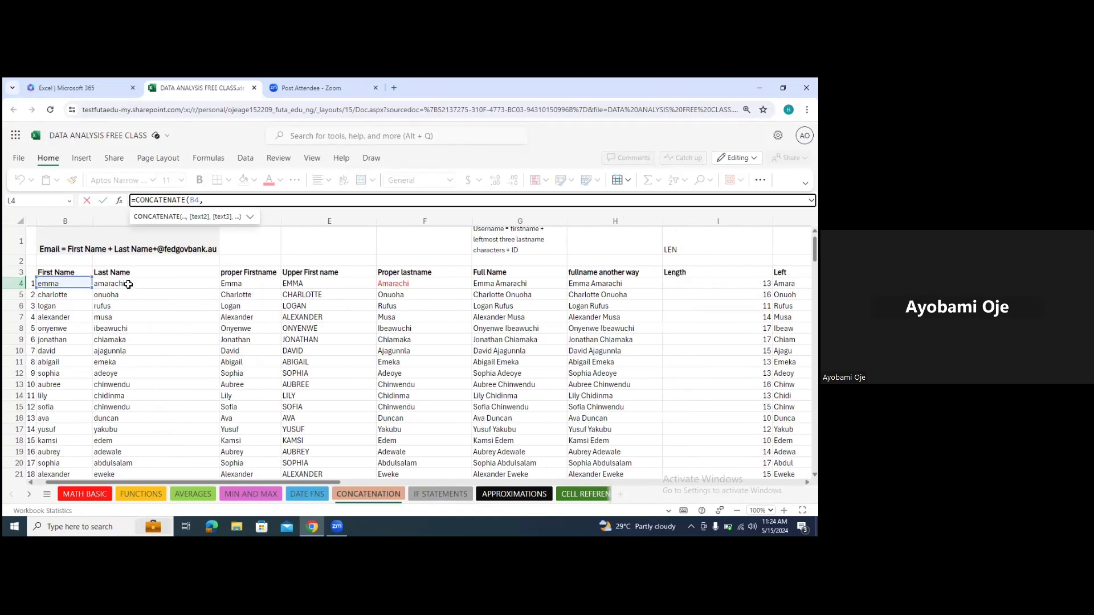
pyautogui.click(128, 285)
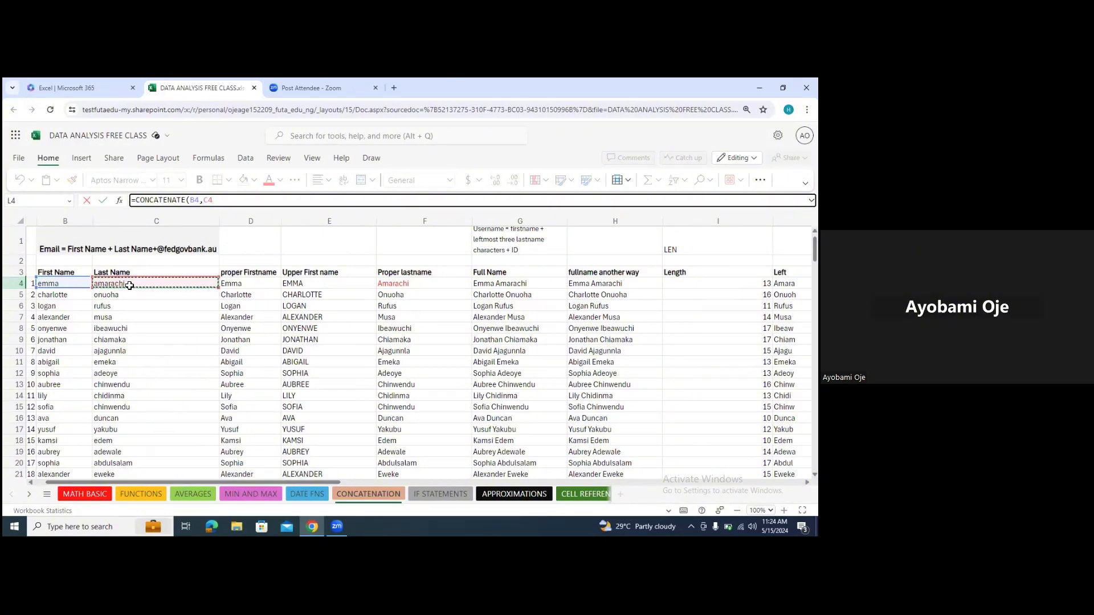
pyautogui.write(',')
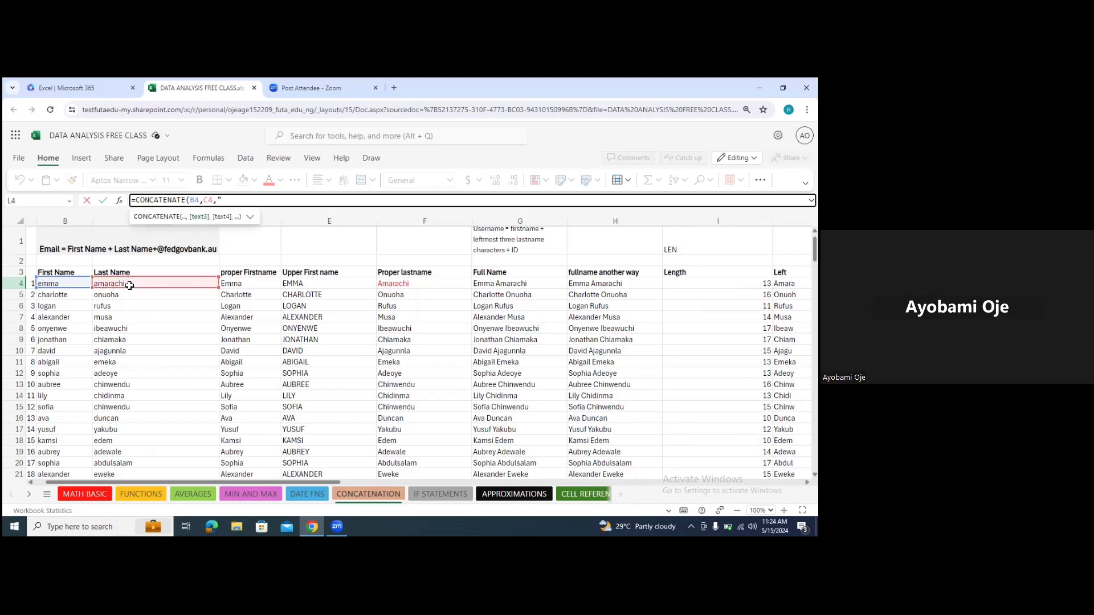
pyautogui.write('"@fedgovbank.au"')
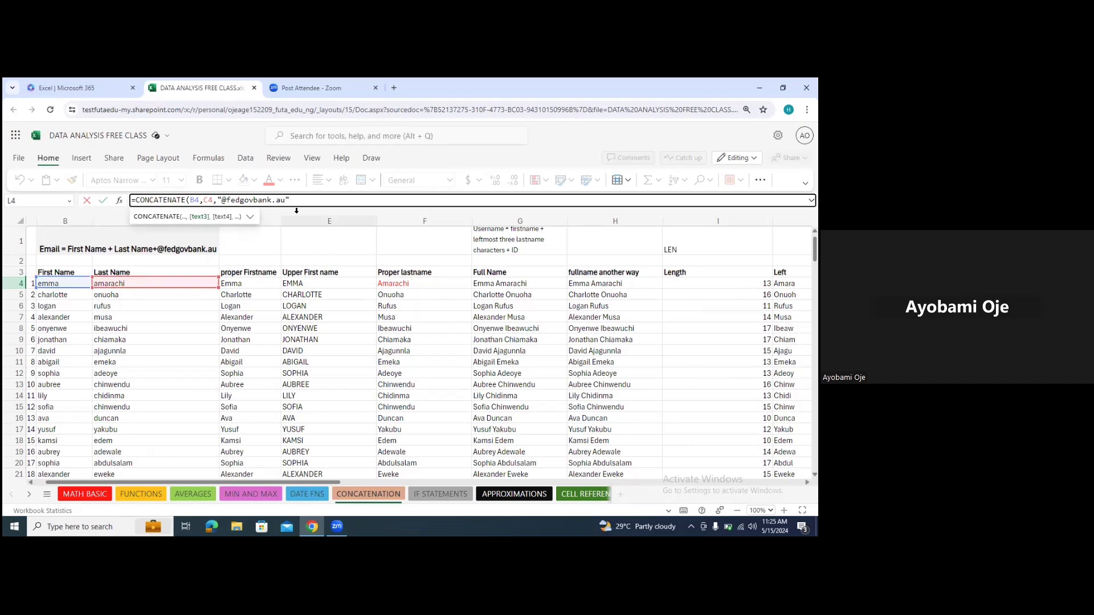
pyautogui.write(')')
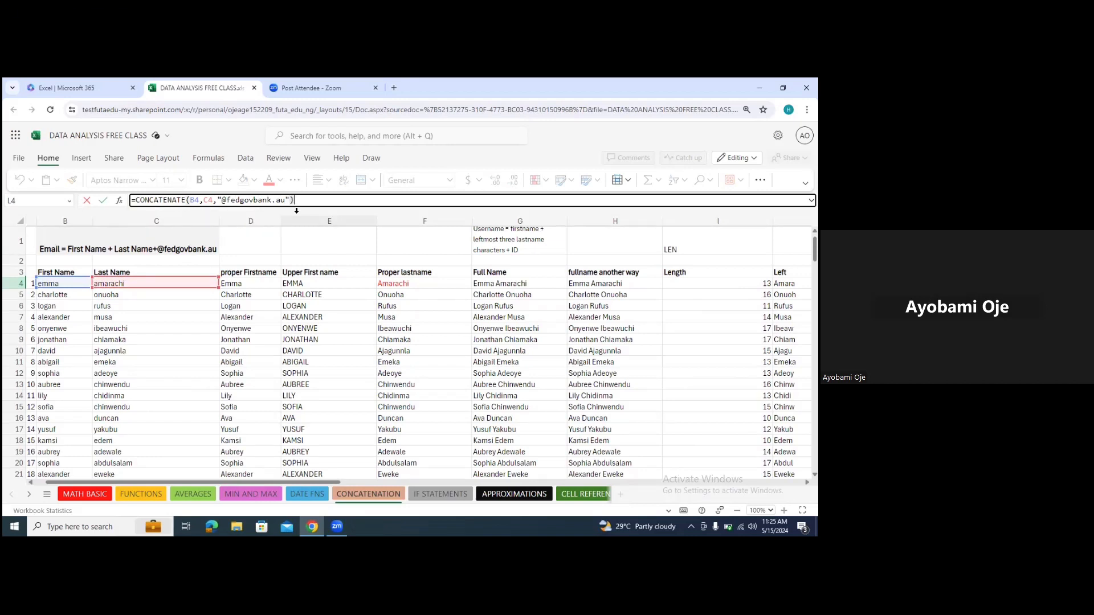
pyautogui.press('Return')
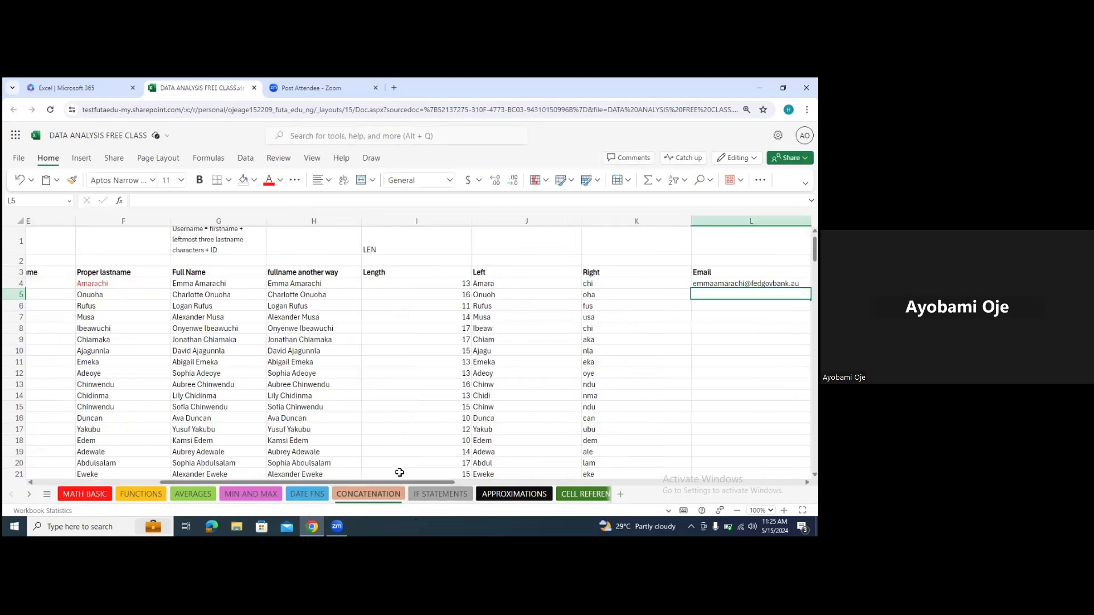
# - Fill the email formula in L4 down the Email column for all records
pyautogui.moveTo(393, 482); pyautogui.dragTo(480, 475)
pyautogui.click(563, 283)
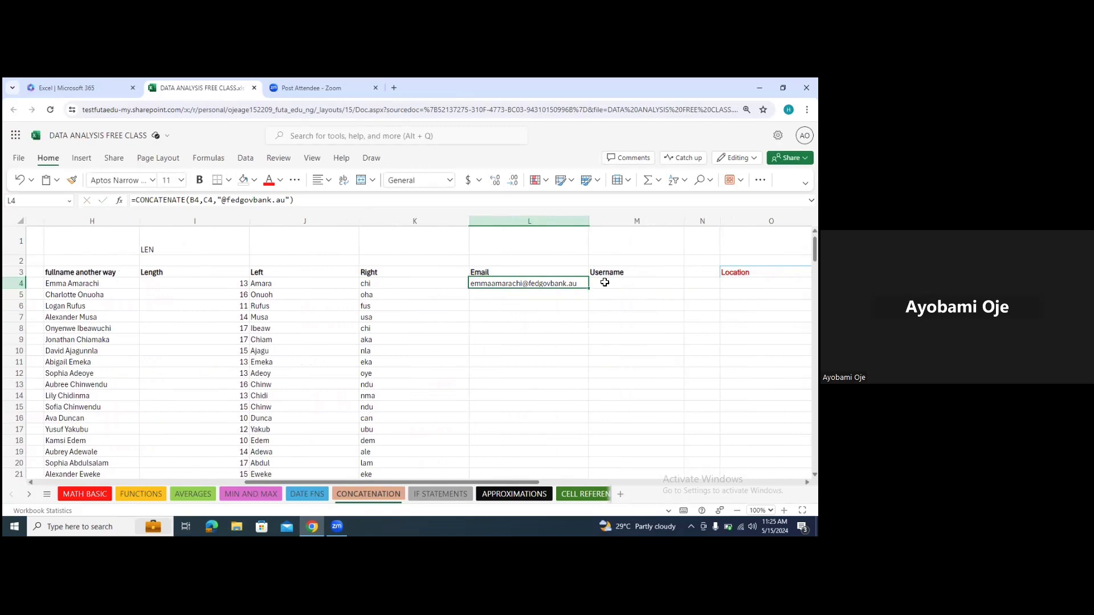
pyautogui.doubleClick(590, 288)
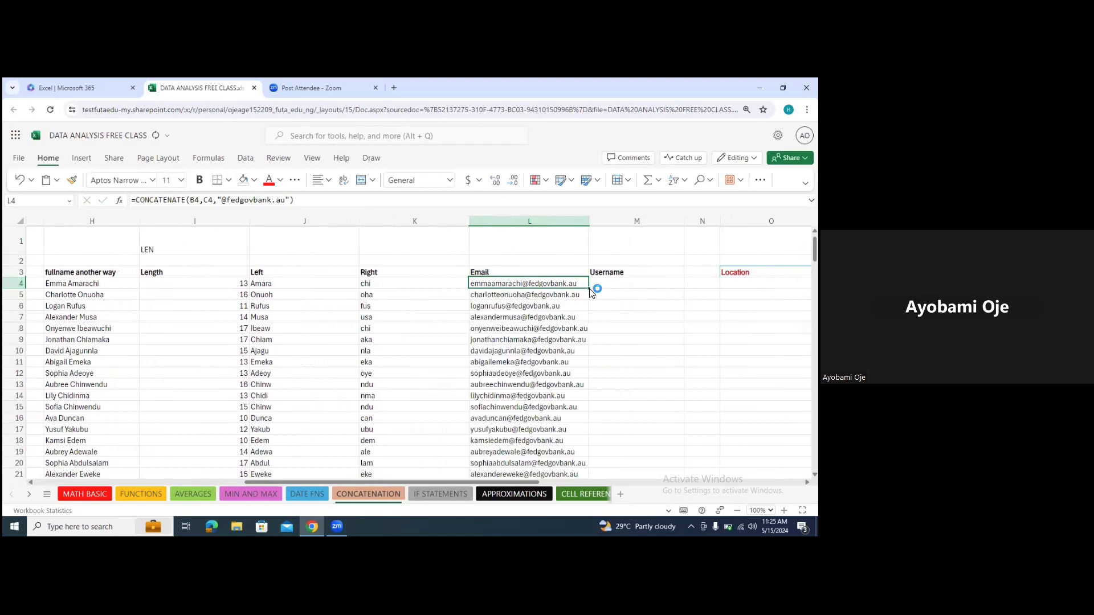
# - Color the email text in L17 red
pyautogui.click(508, 432)
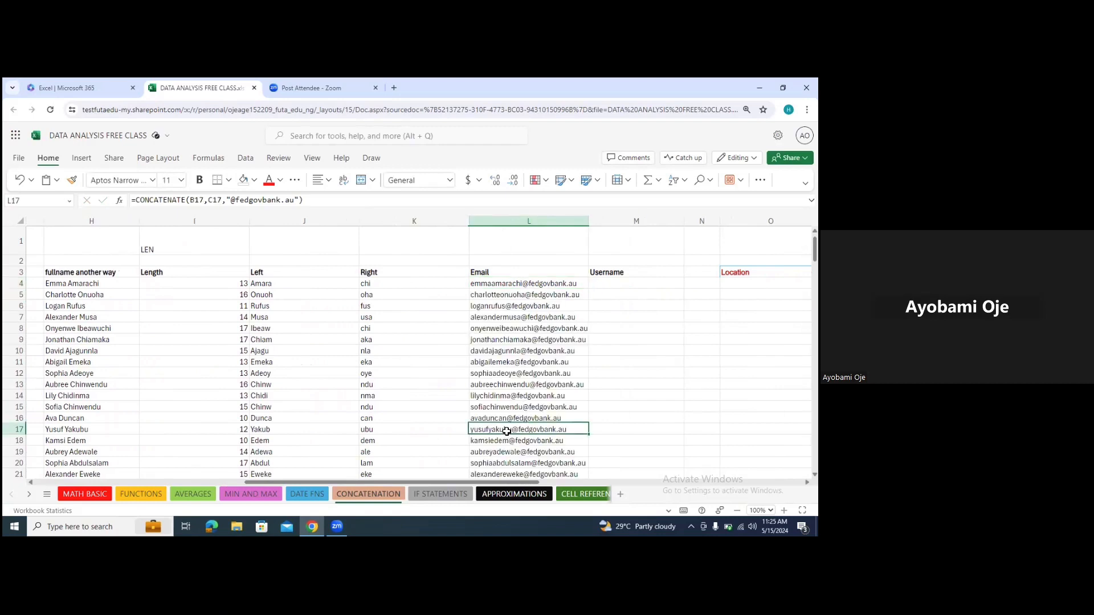
pyautogui.click(280, 181)
pyautogui.click(305, 244)
pyautogui.click(281, 181)
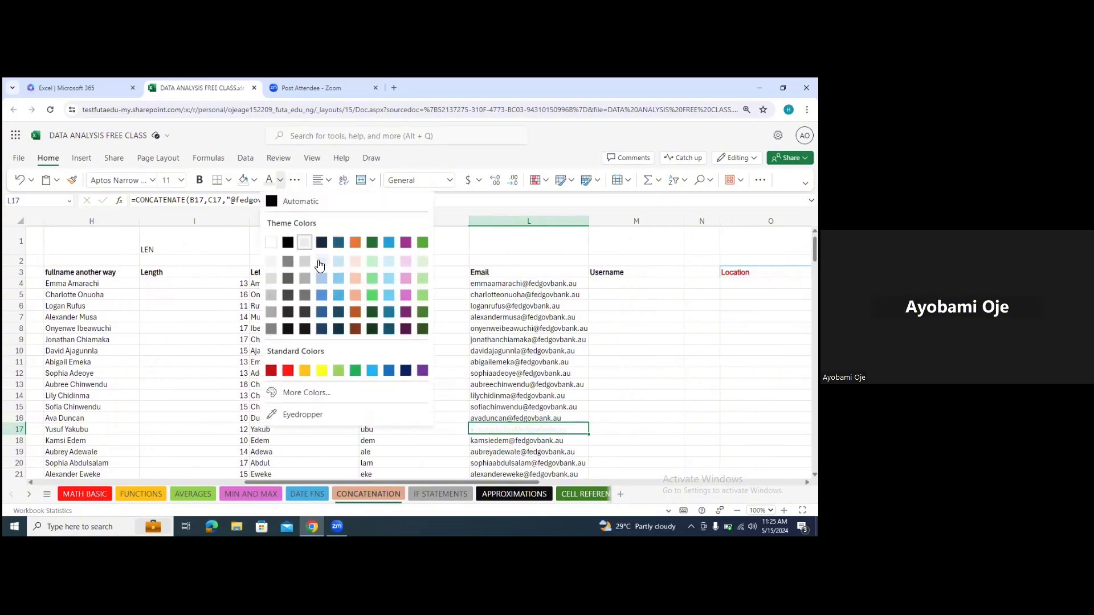
pyautogui.click(289, 370)
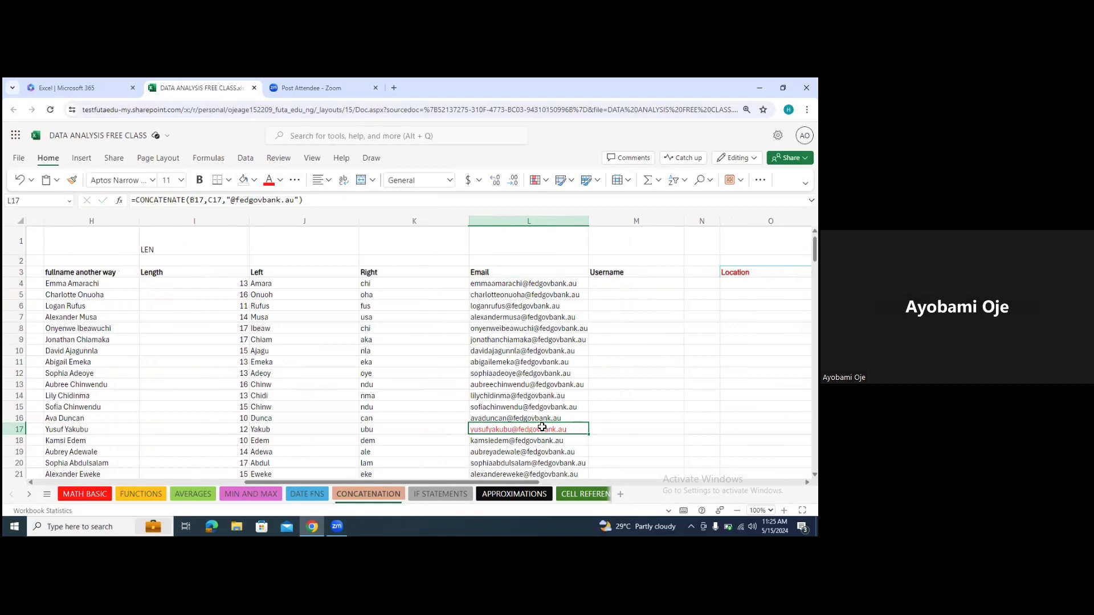
# - Copy the username rule note from G1 and paste it into L1 above the Email column
pyautogui.moveTo(473, 483); pyautogui.dragTo(437, 464)
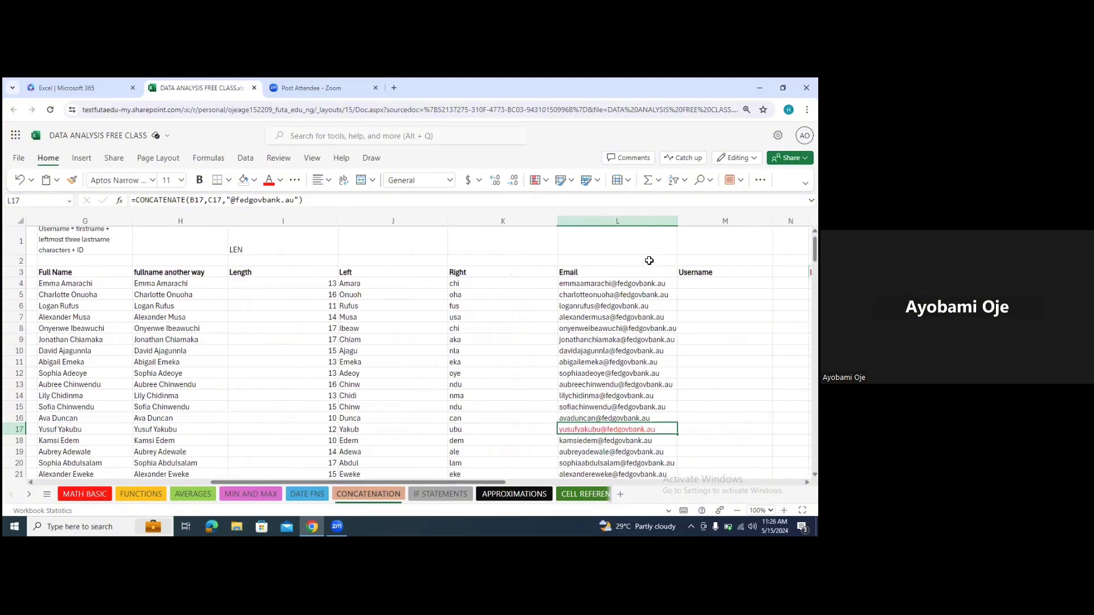
pyautogui.click(69, 244)
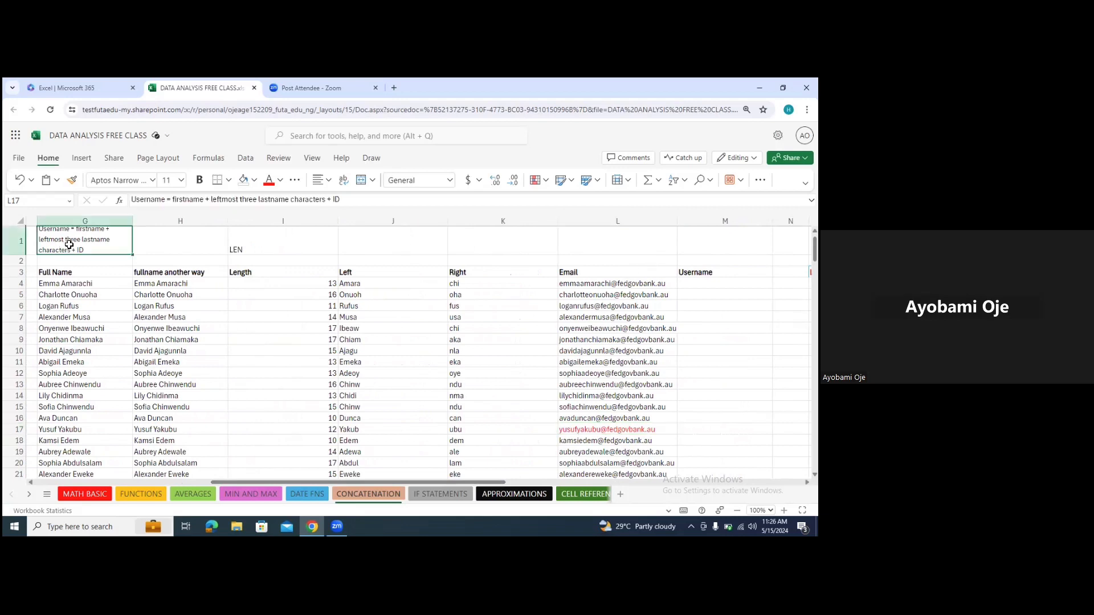
pyautogui.hotkey('ctrl', 'c')
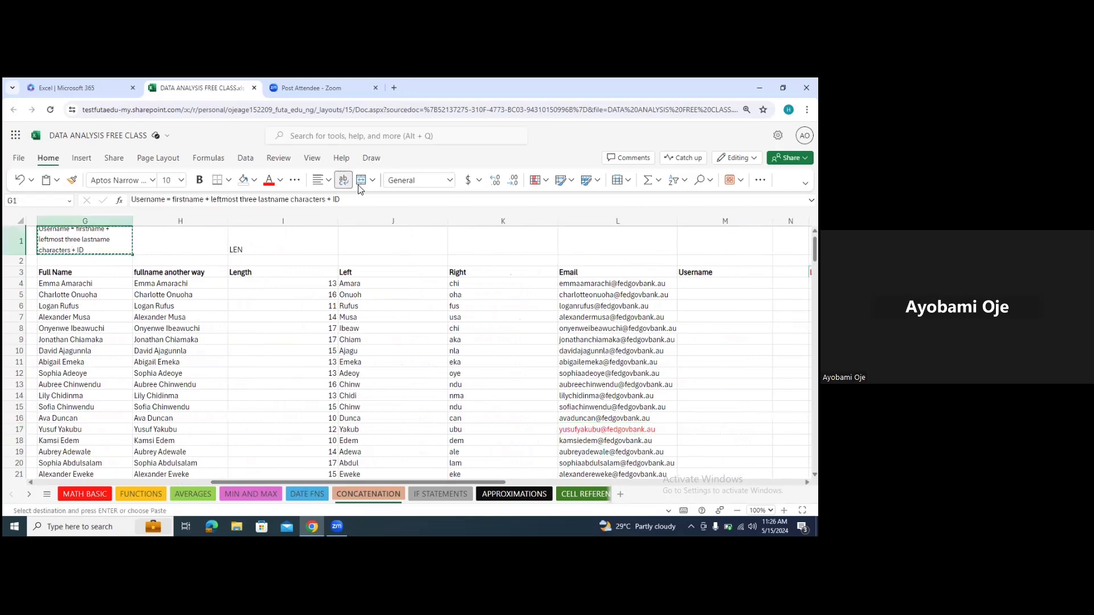
pyautogui.click(639, 243)
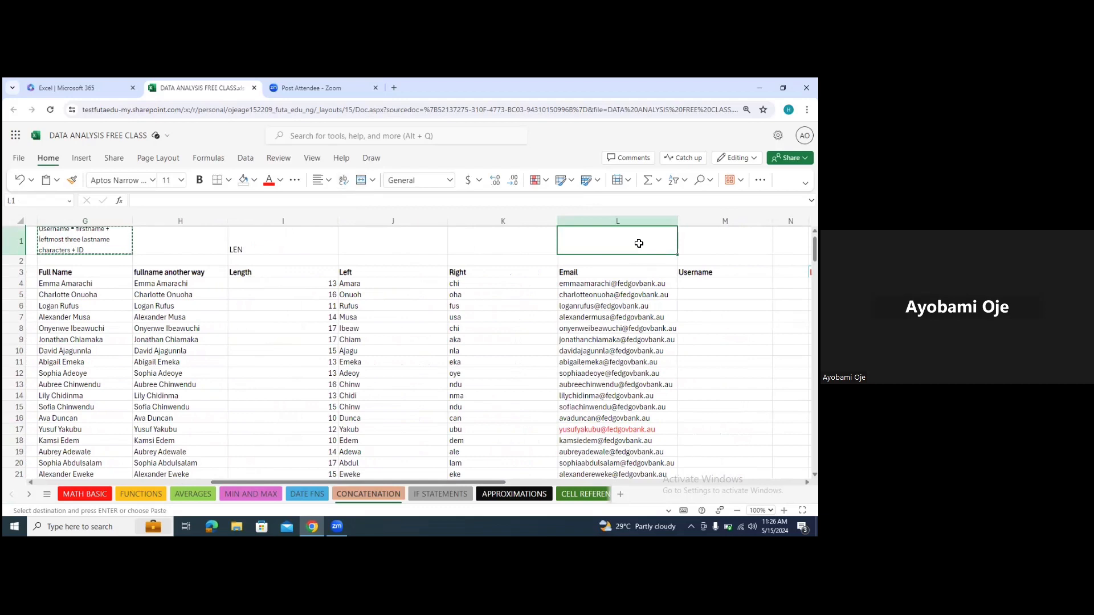
pyautogui.hotkey('ctrl', 'v')
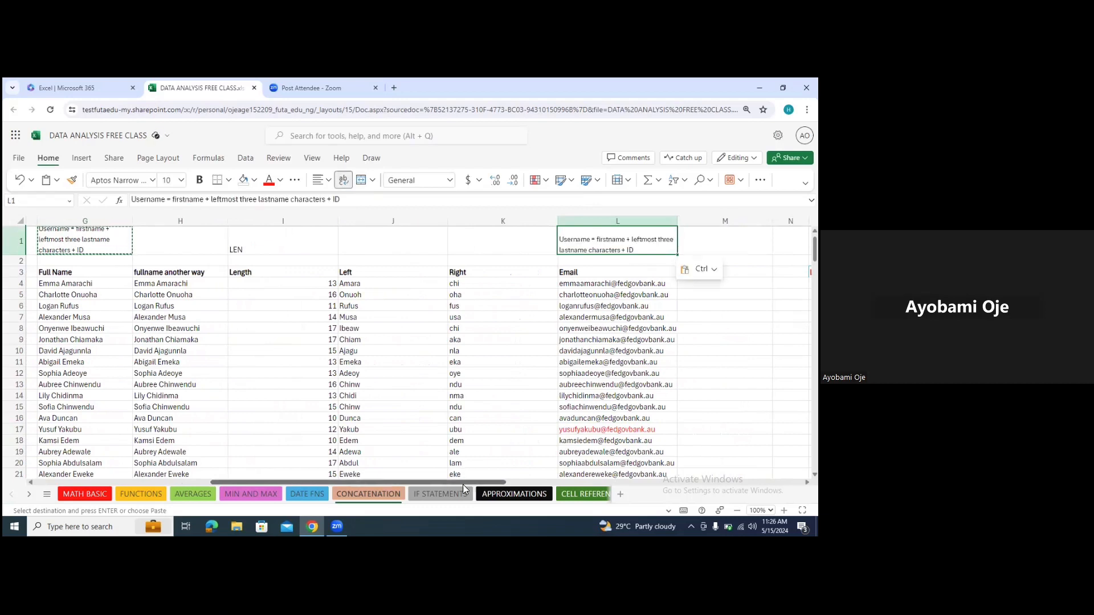
# - Enter the header Username in M3 beside the Email header
pyautogui.moveTo(475, 483); pyautogui.dragTo(549, 475)
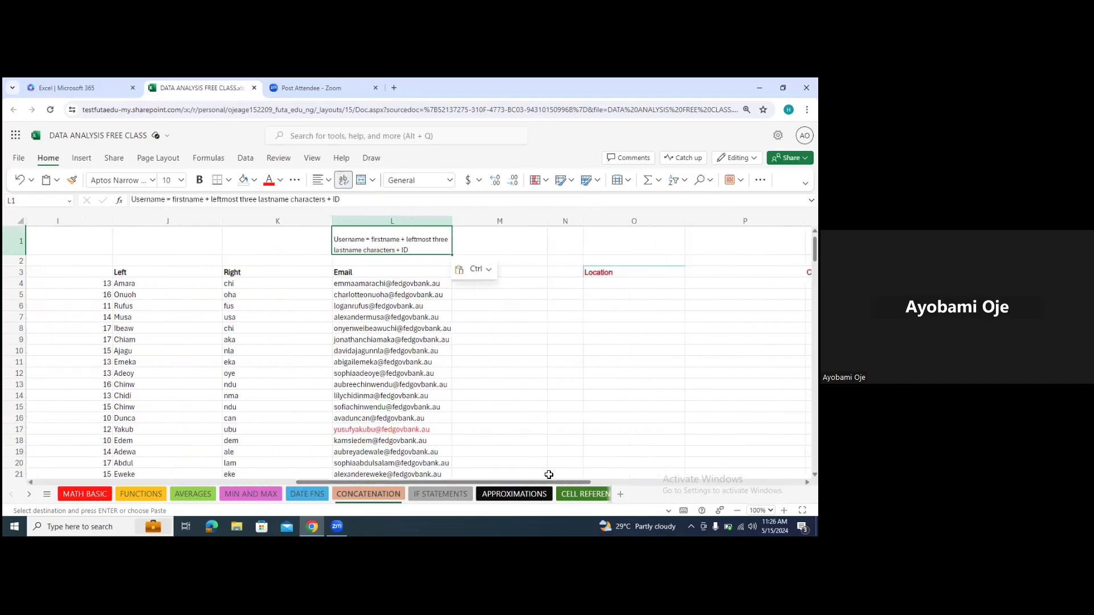
pyautogui.click(517, 284)
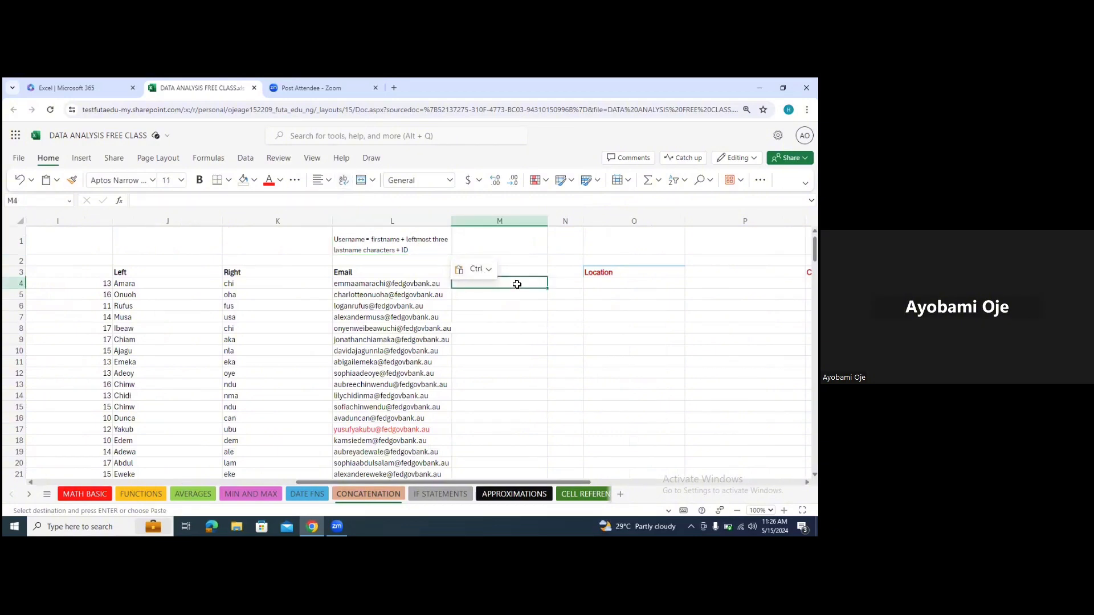
pyautogui.click(558, 273)
pyautogui.click(525, 267)
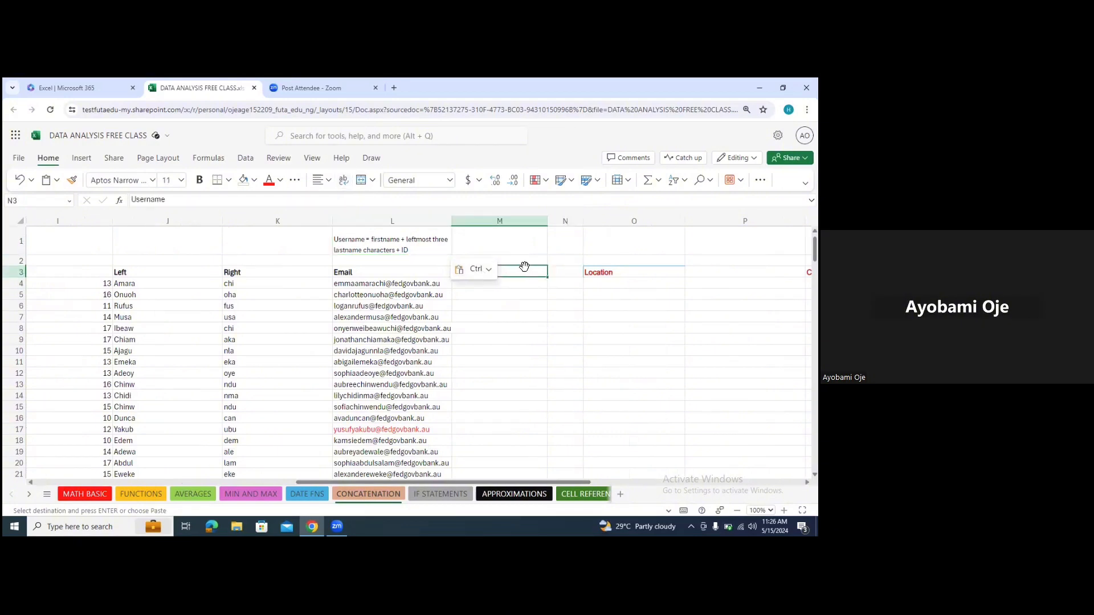
pyautogui.click(511, 252)
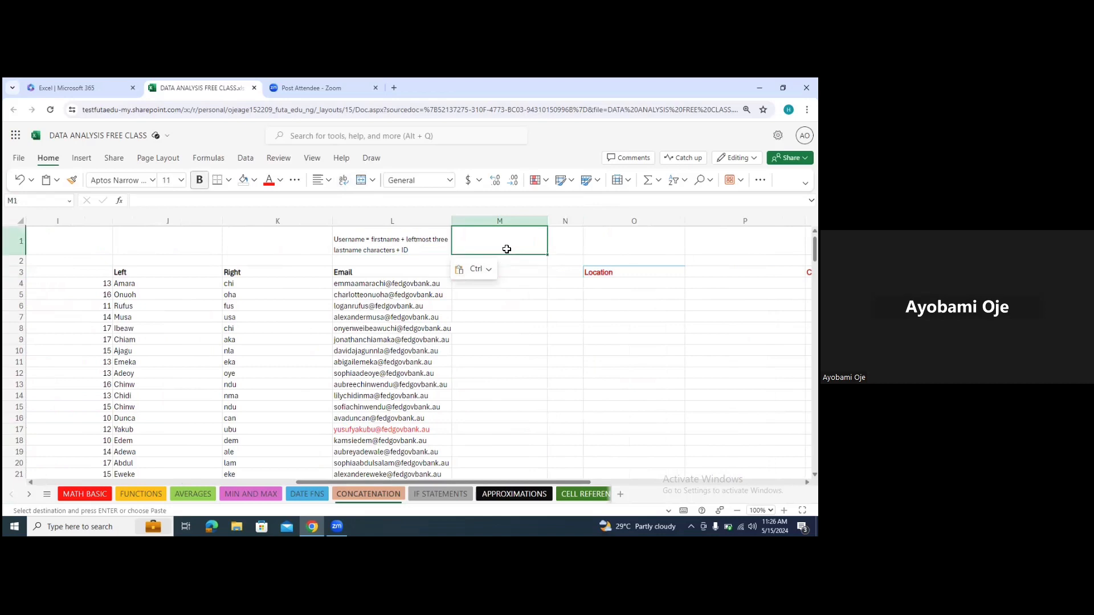
pyautogui.click(528, 274)
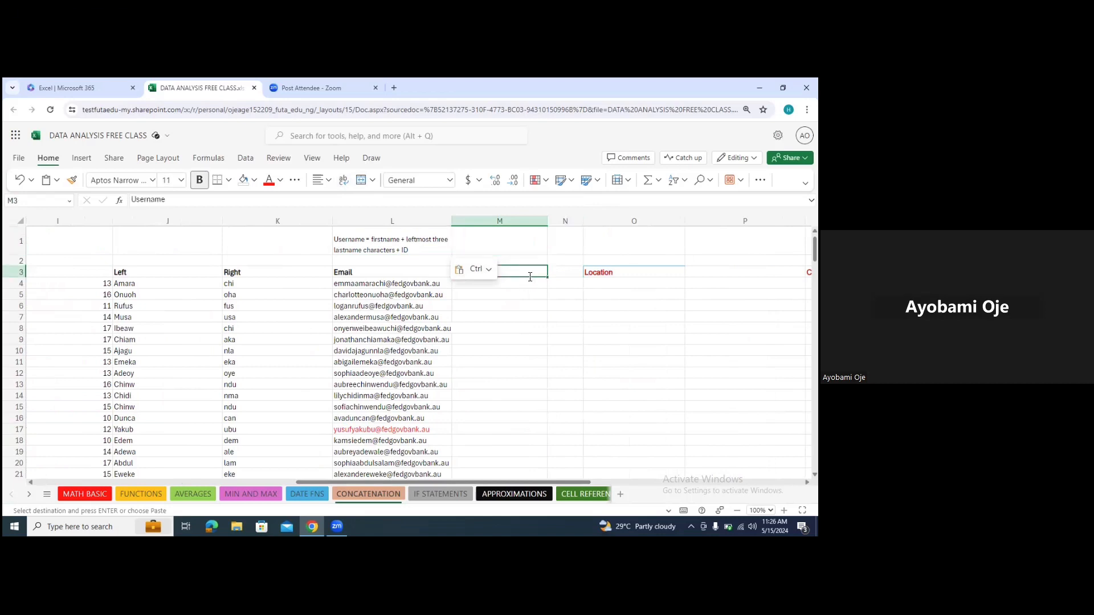
pyautogui.write('User')
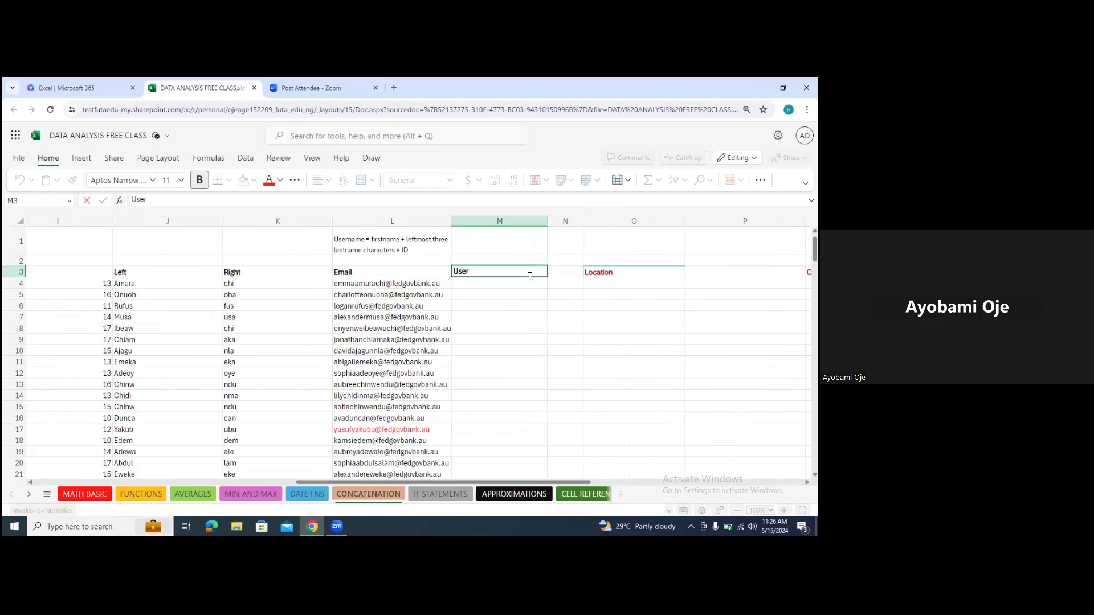
pyautogui.write('name')
pyautogui.click(513, 292)
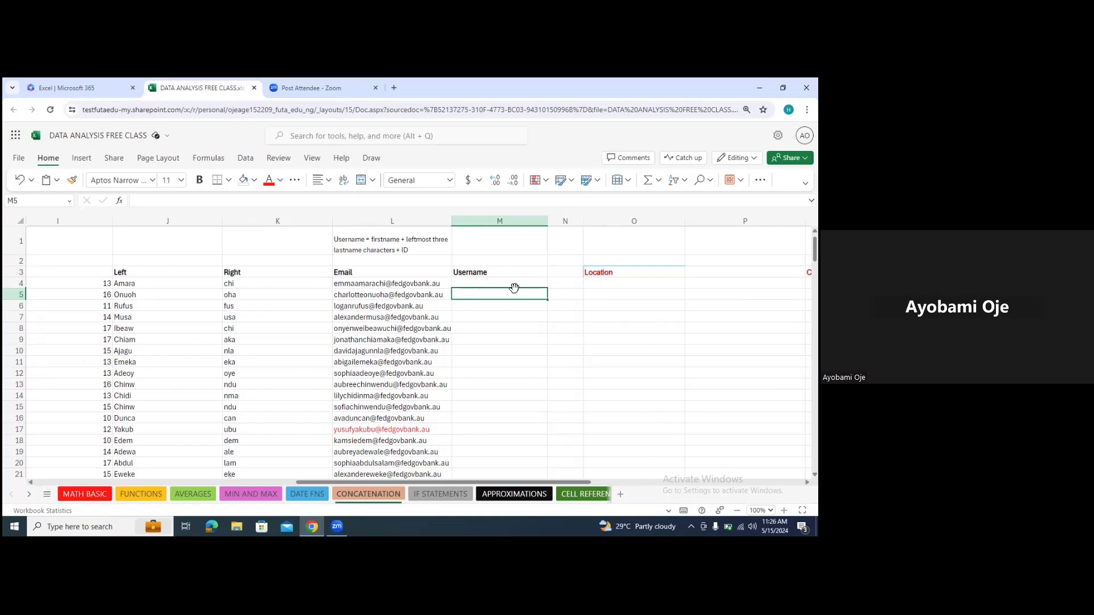
# - Start a CONCATENATE formula in M4 under Username with the first name in B4 as its first argument
pyautogui.click(519, 285)
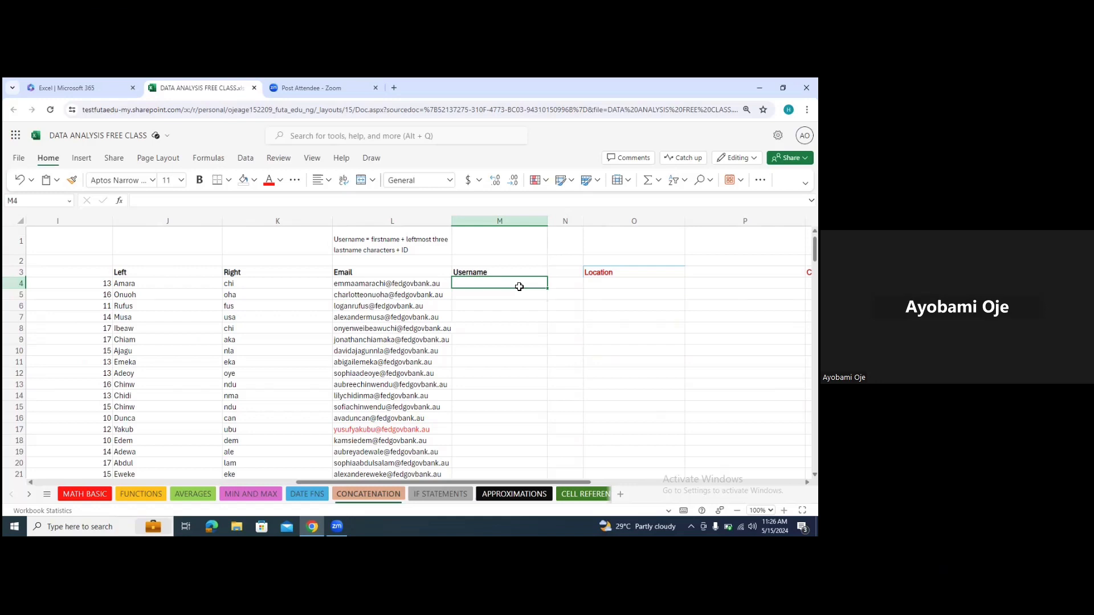
pyautogui.write('=')
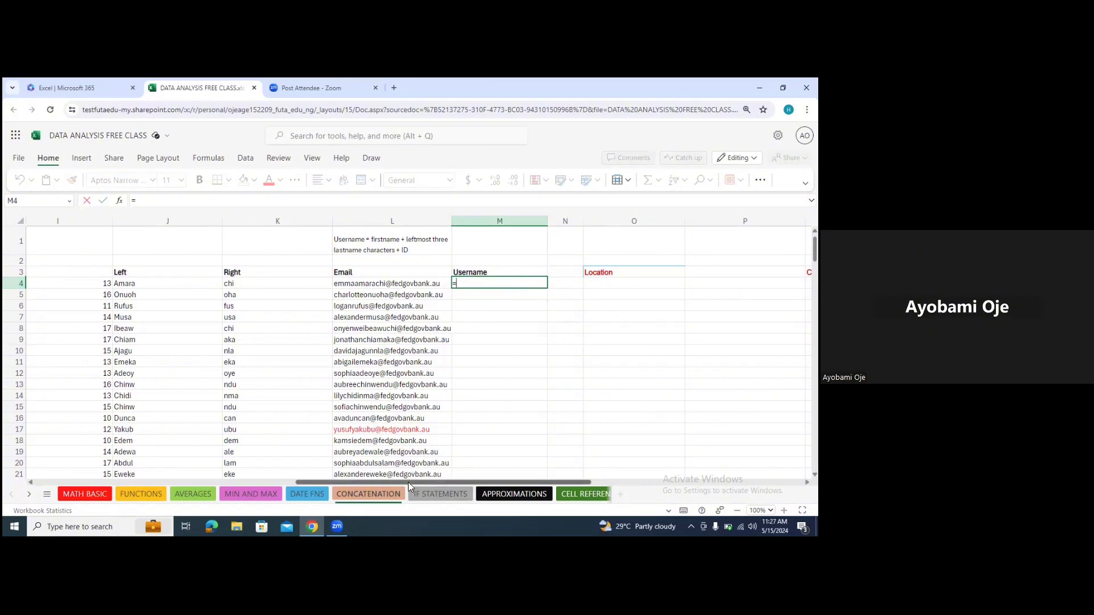
pyautogui.write('co')
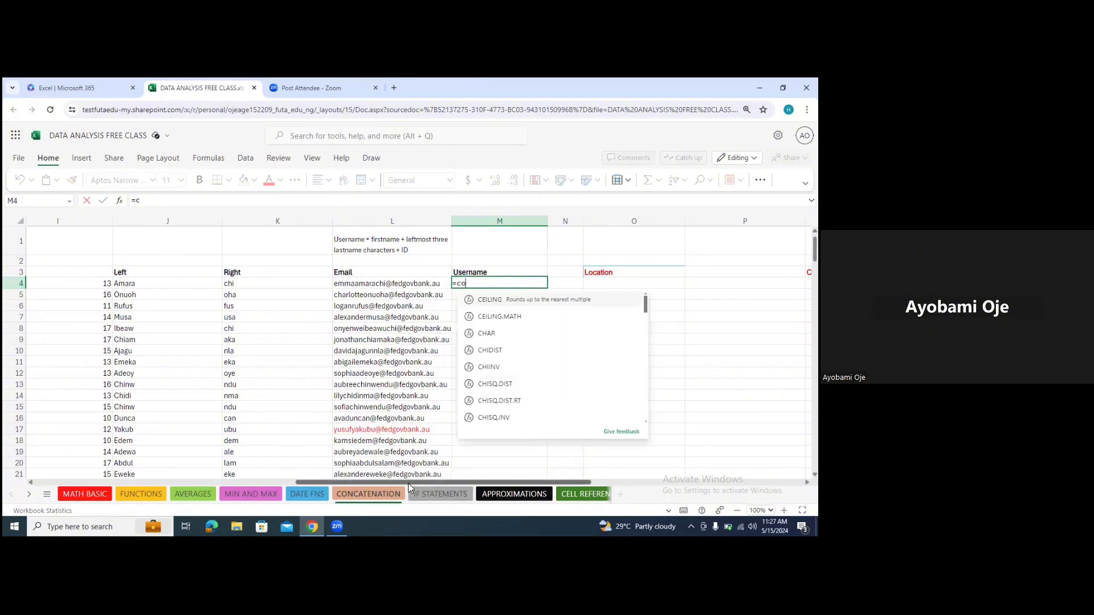
pyautogui.write('n')
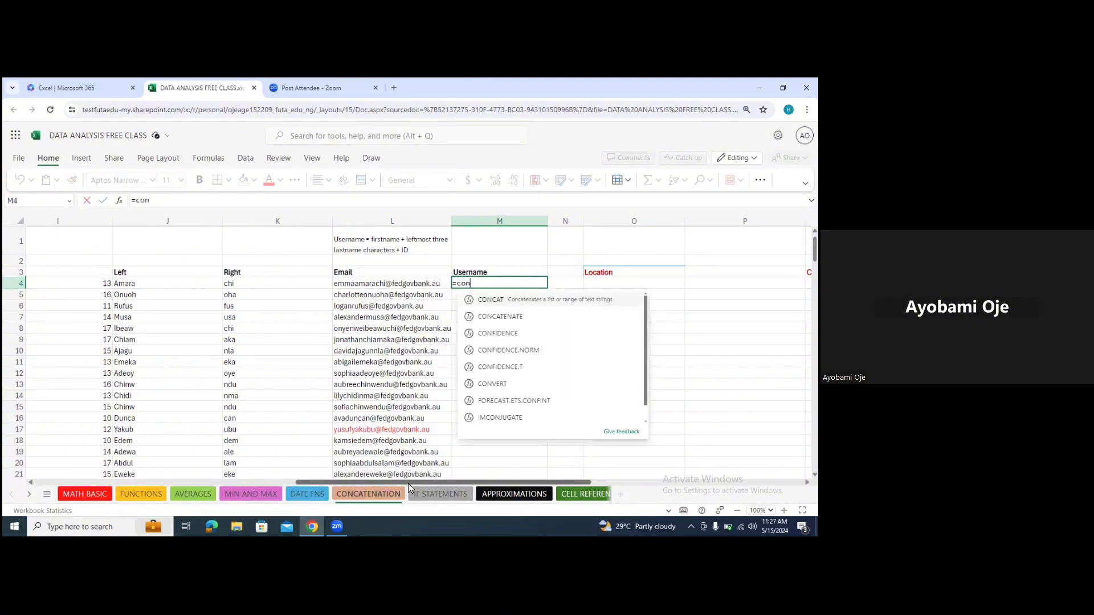
pyautogui.click(567, 328)
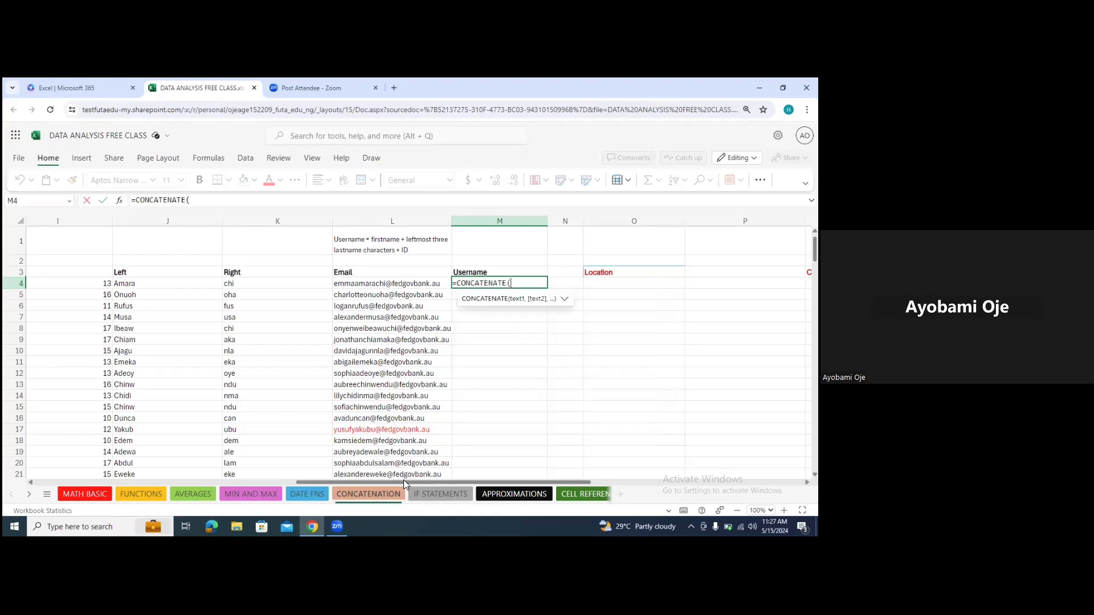
pyautogui.moveTo(401, 481); pyautogui.dragTo(90, 297)
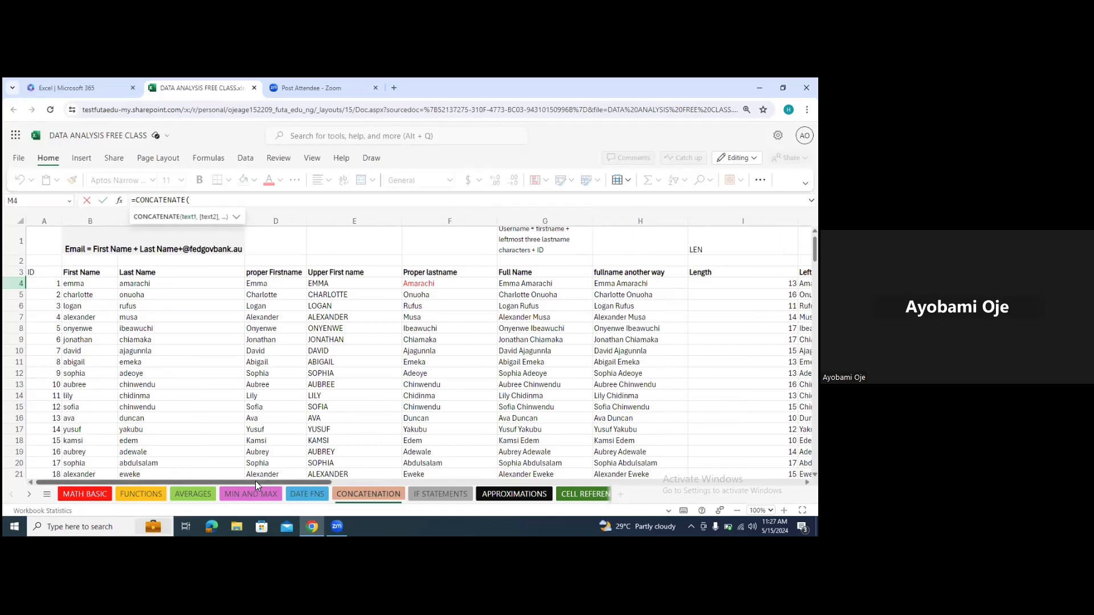
pyautogui.click(88, 285)
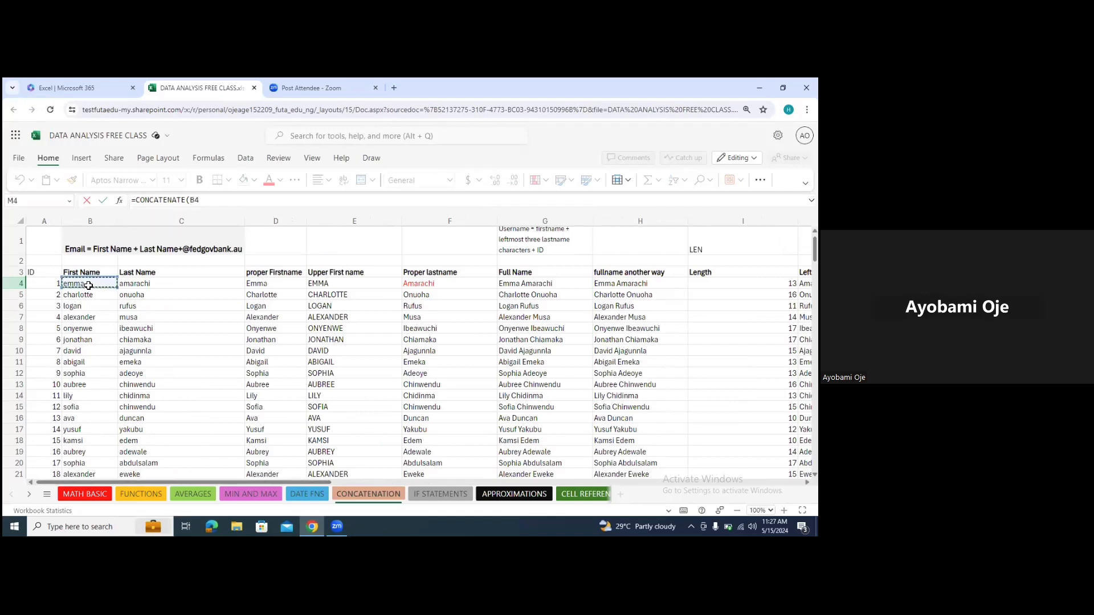
pyautogui.click(225, 203)
pyautogui.write(',')
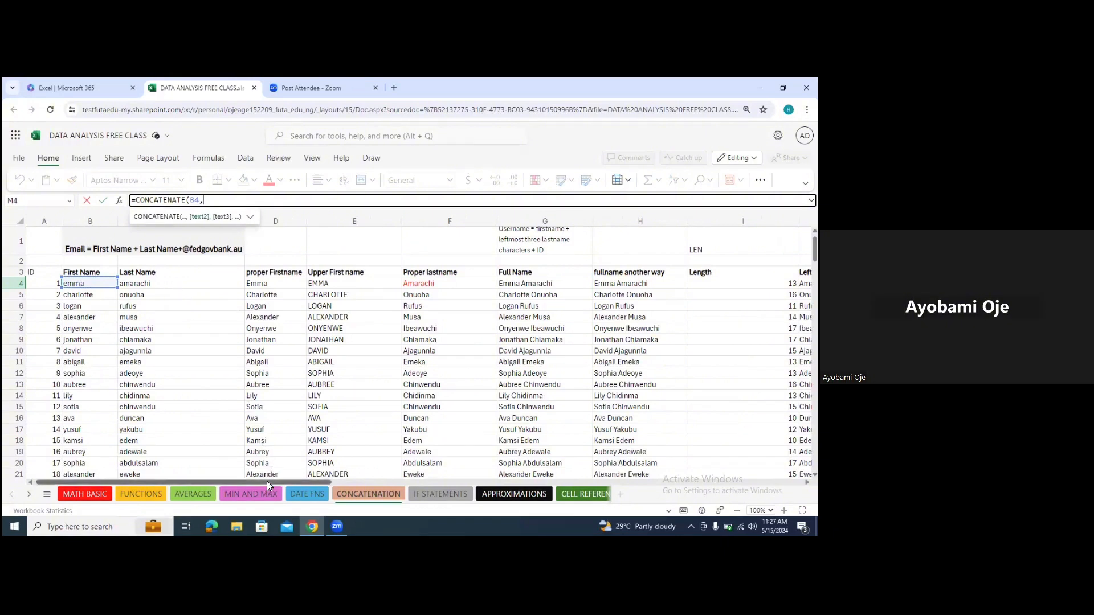
# - Add LEFT(C4,3) as the second argument of the username formula to take three last-name characters
pyautogui.moveTo(267, 481); pyautogui.dragTo(384, 478)
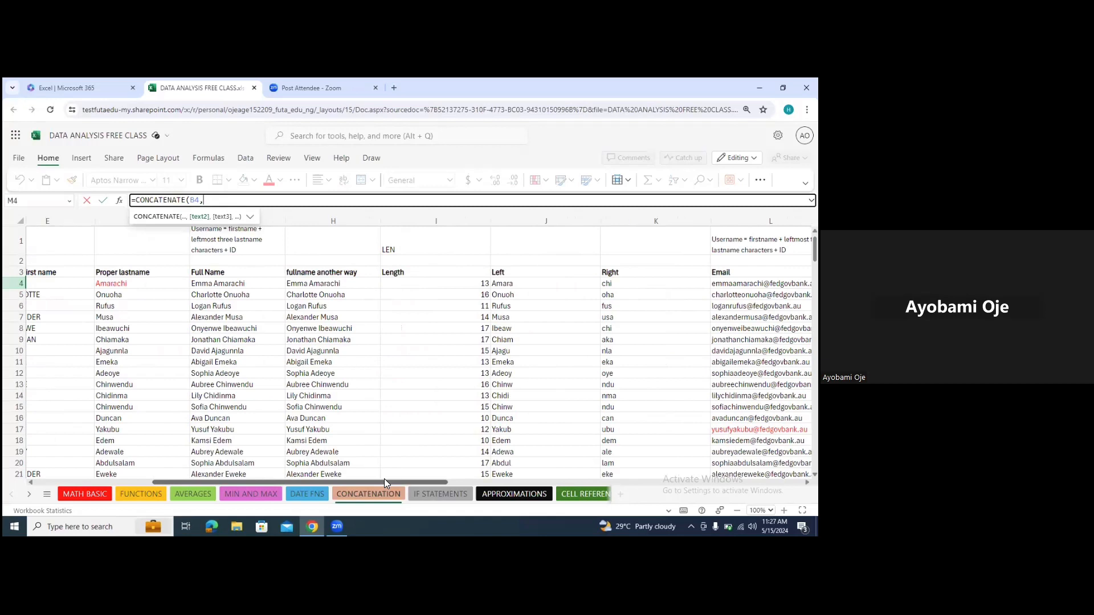
pyautogui.write('left')
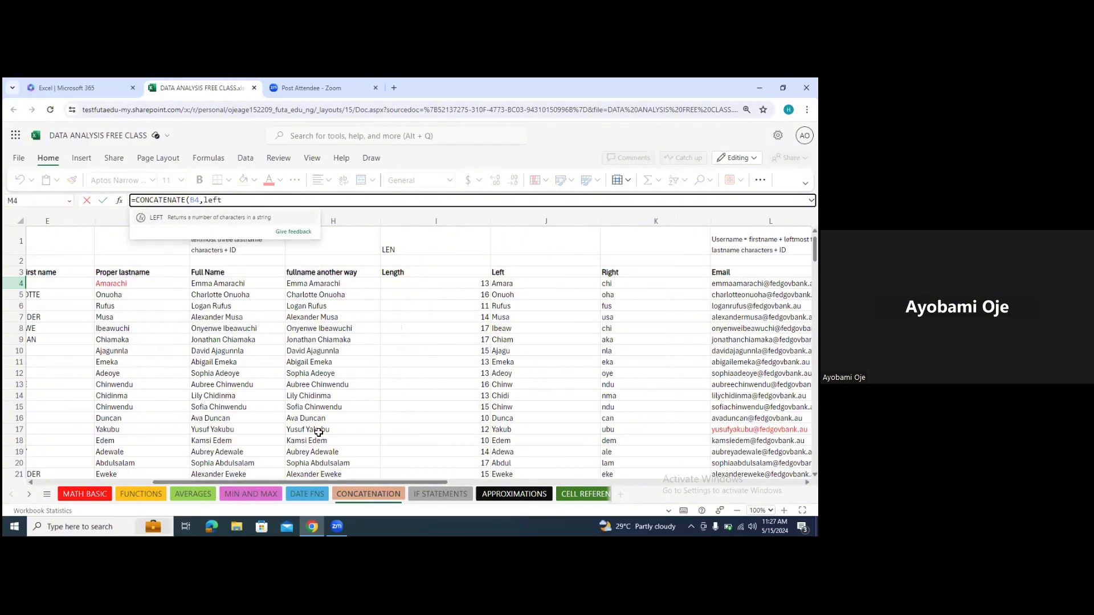
pyautogui.click(254, 221)
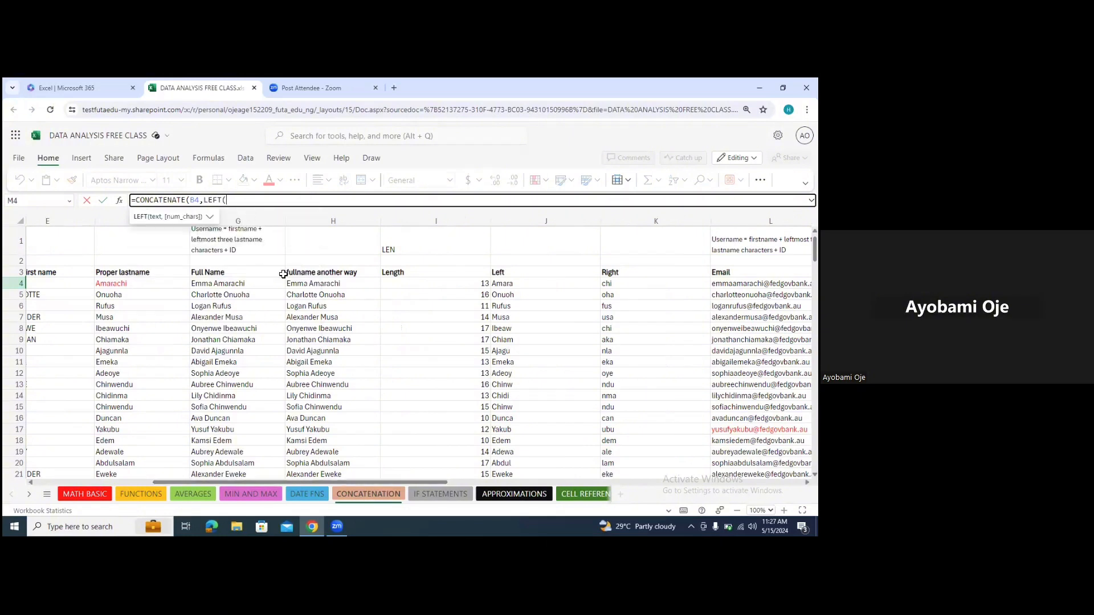
pyautogui.moveTo(330, 484); pyautogui.dragTo(148, 480)
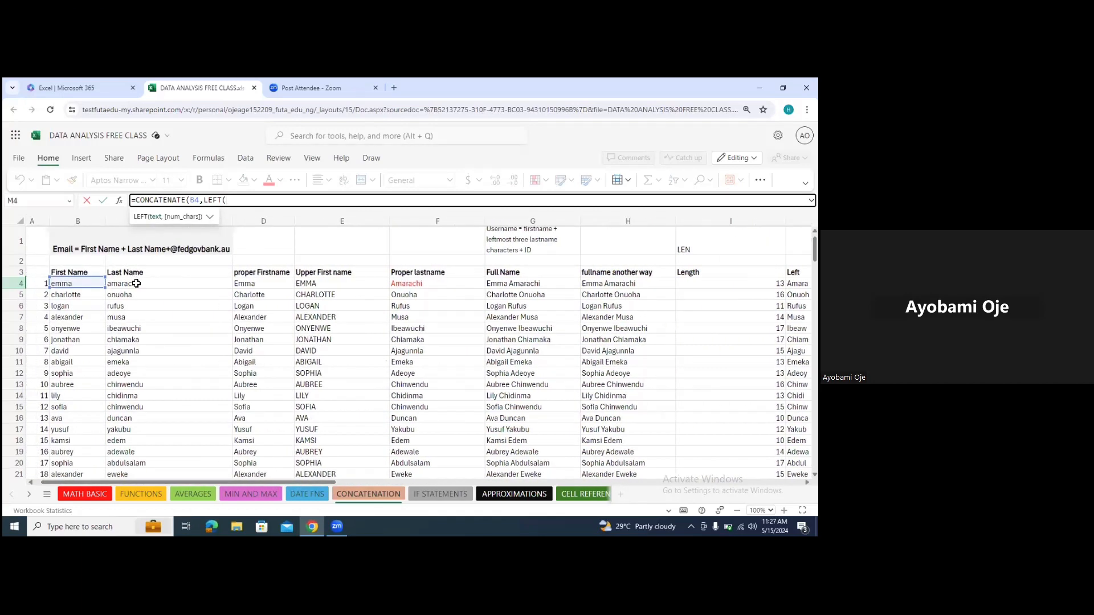
pyautogui.click(136, 282)
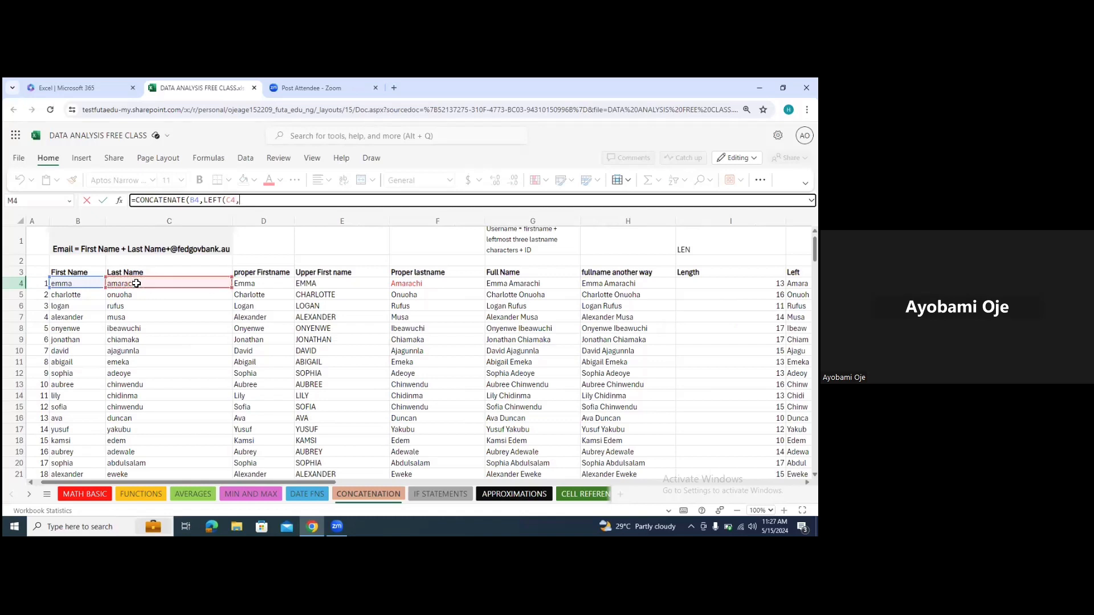
pyautogui.write(',3')
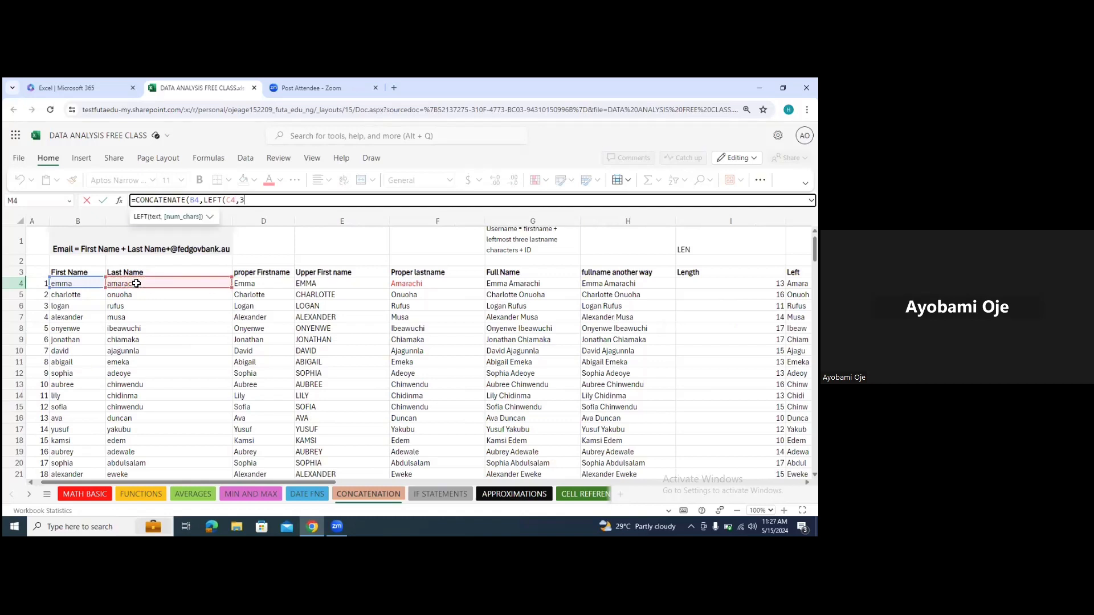
pyautogui.write(')')
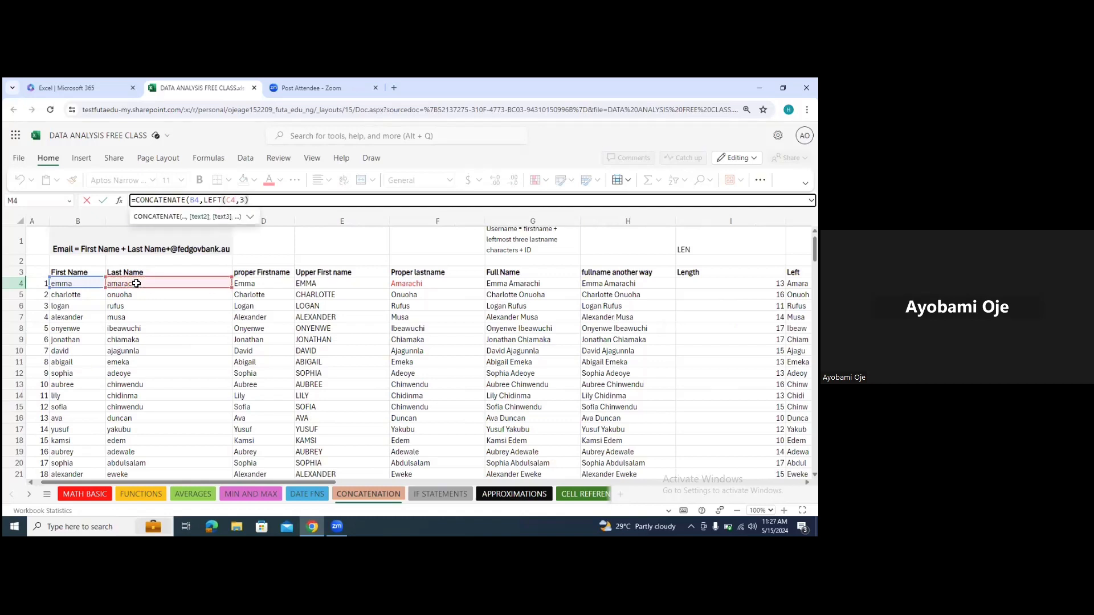
pyautogui.write(',')
# - Add the ID in A4 as the last argument and complete the formula =CONCATENATE(B4,LEFT(C4,3),A4)
pyautogui.moveTo(323, 479); pyautogui.dragTo(210, 445)
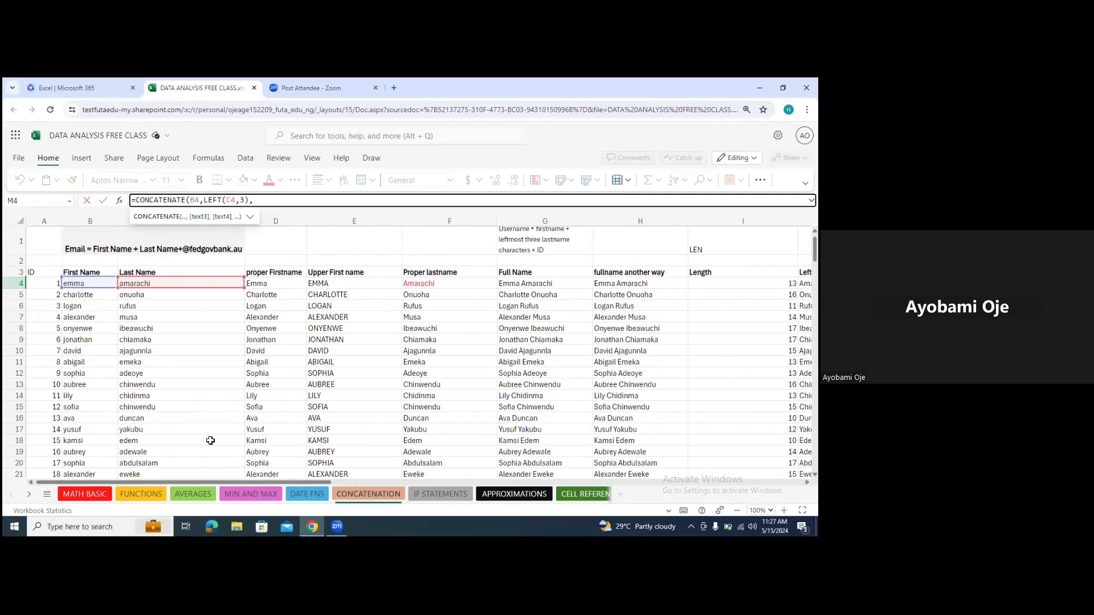
pyautogui.click(54, 284)
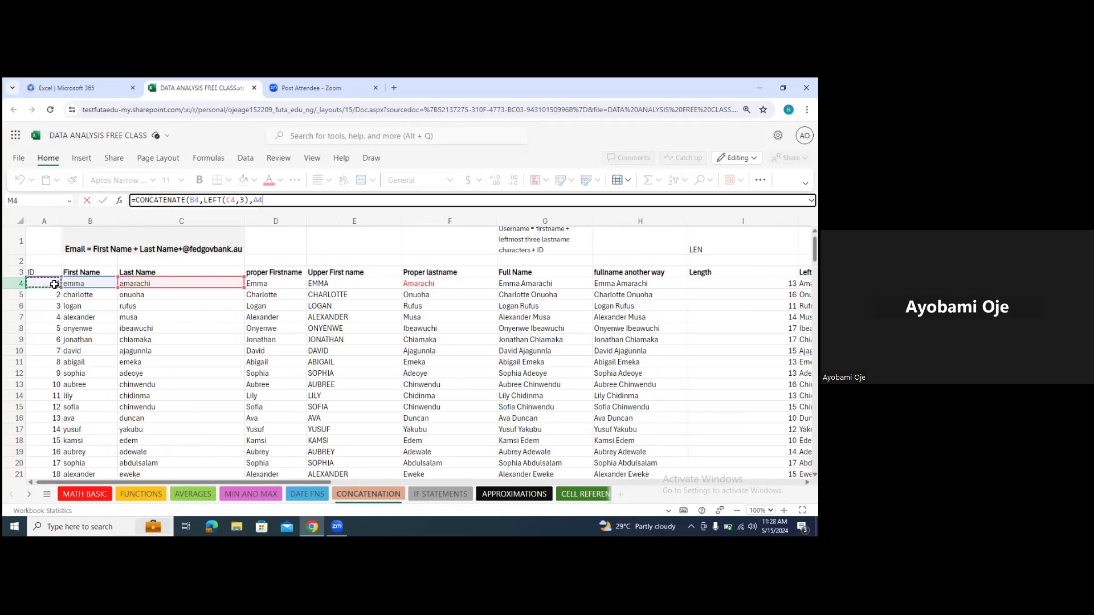
pyautogui.write(')')
pyautogui.press('Return')
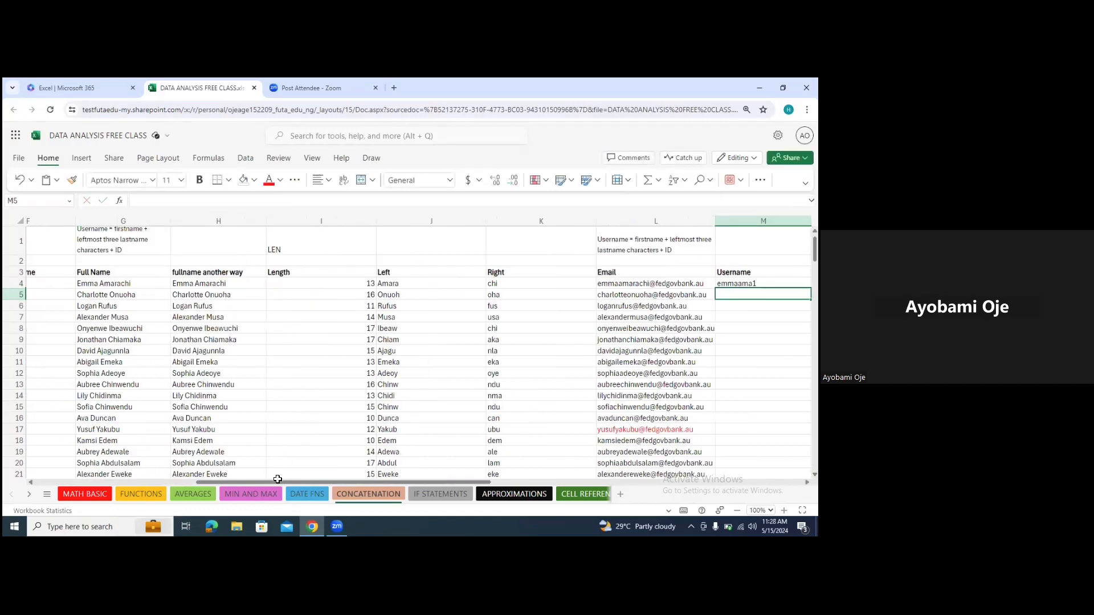
# - Fill the username formula in M4 down the Username column for all records
pyautogui.moveTo(278, 482); pyautogui.dragTo(412, 483)
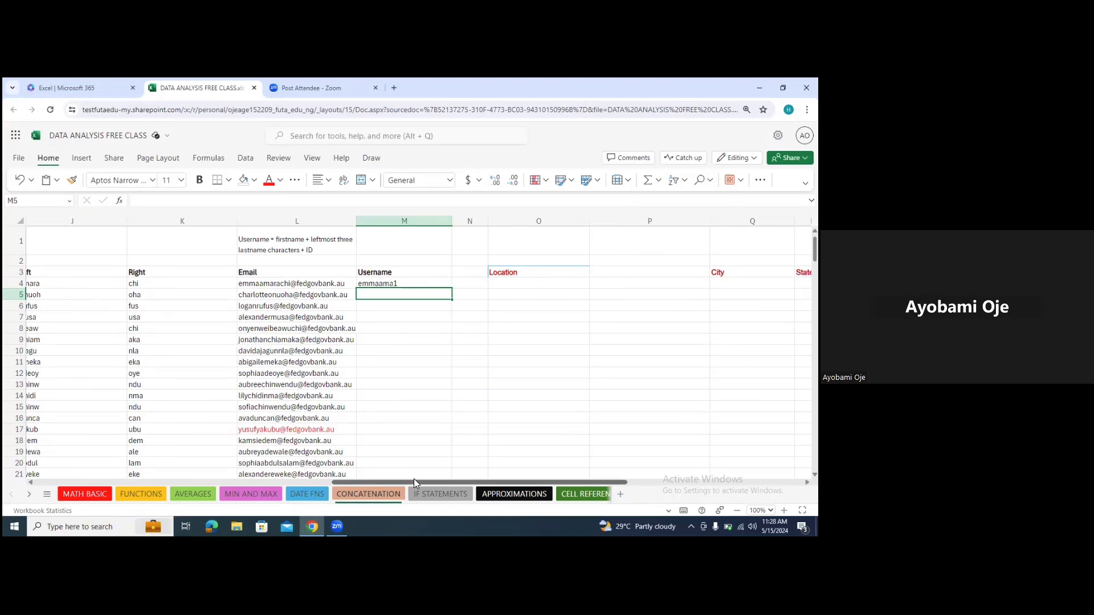
pyautogui.click(446, 285)
pyautogui.doubleClick(451, 289)
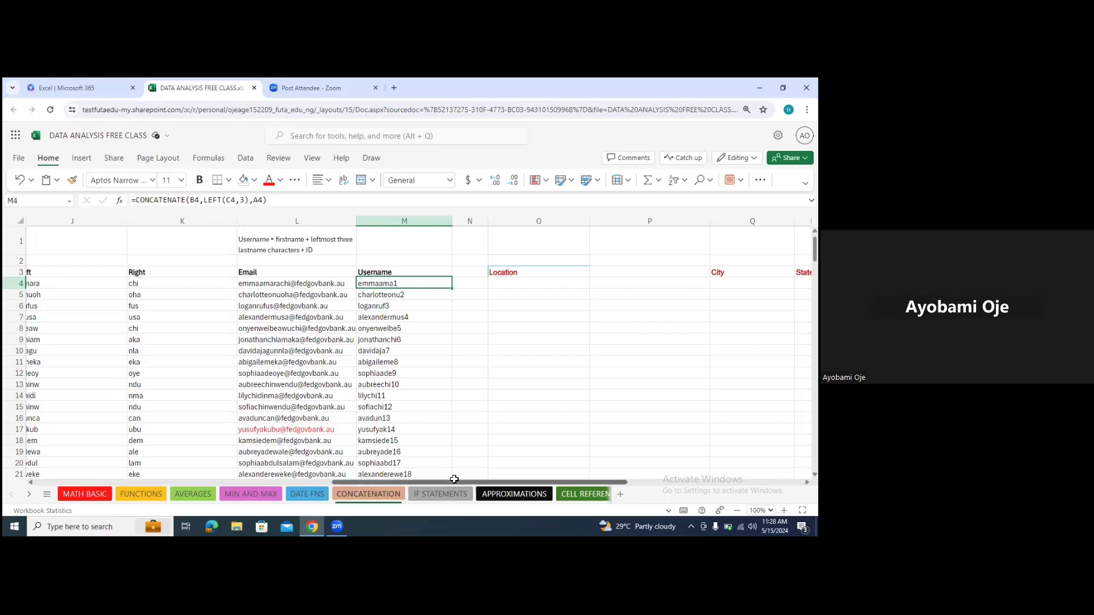
pyautogui.moveTo(444, 482); pyautogui.dragTo(36, 297)
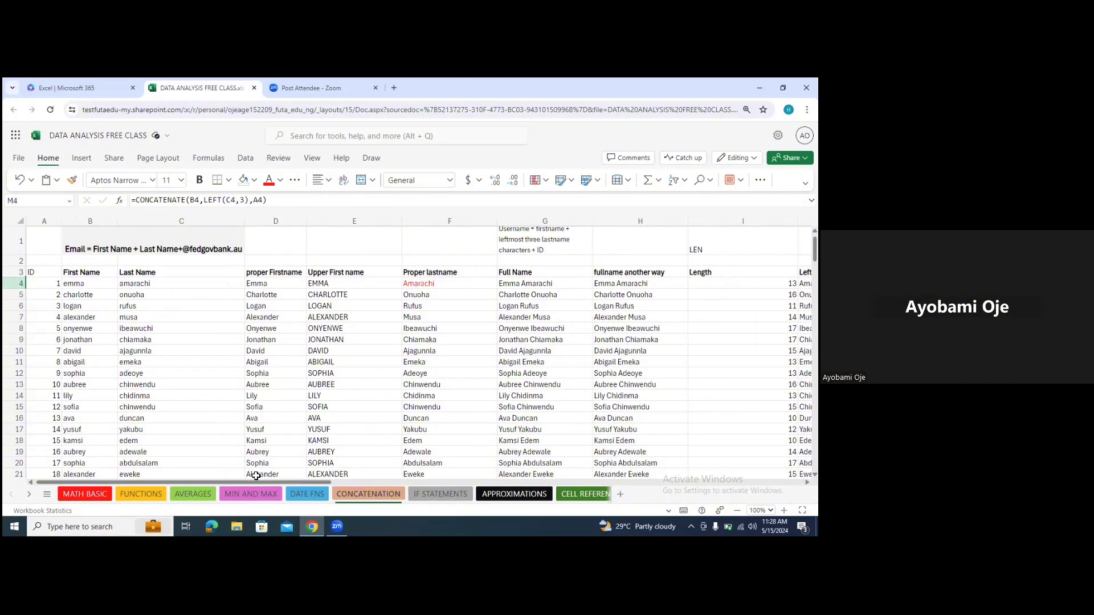
pyautogui.moveTo(283, 482); pyautogui.dragTo(243, 473)
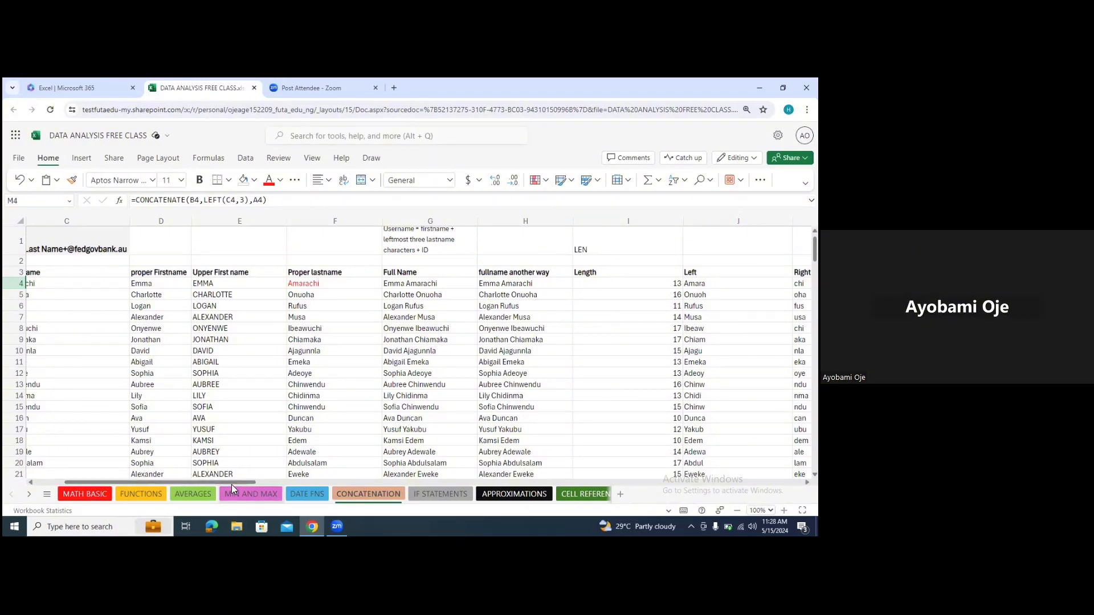
pyautogui.moveTo(232, 482); pyautogui.dragTo(144, 479)
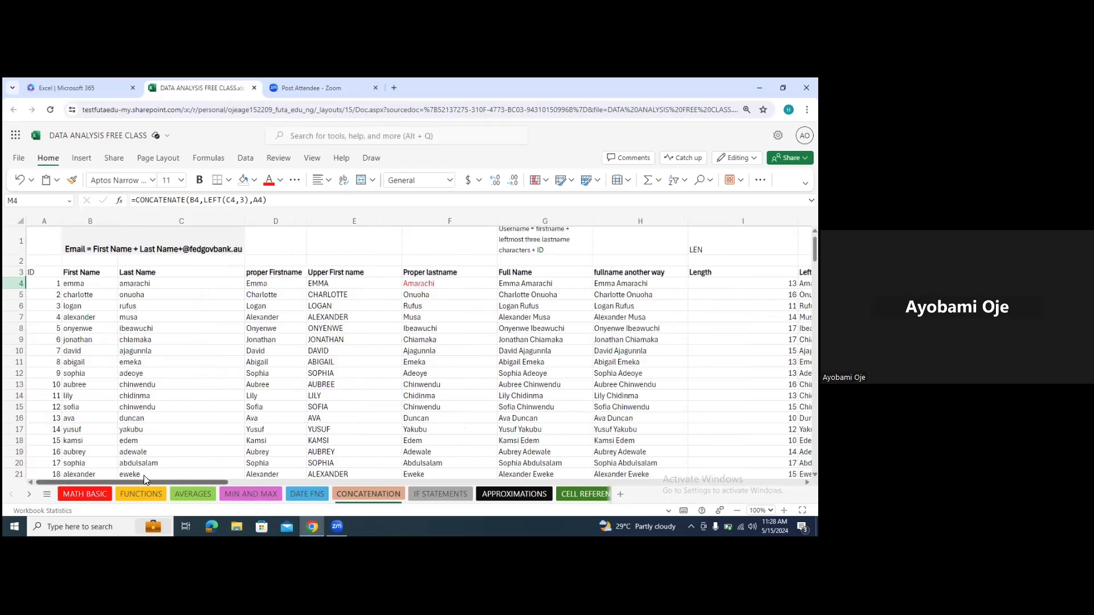
pyautogui.click(341, 525)
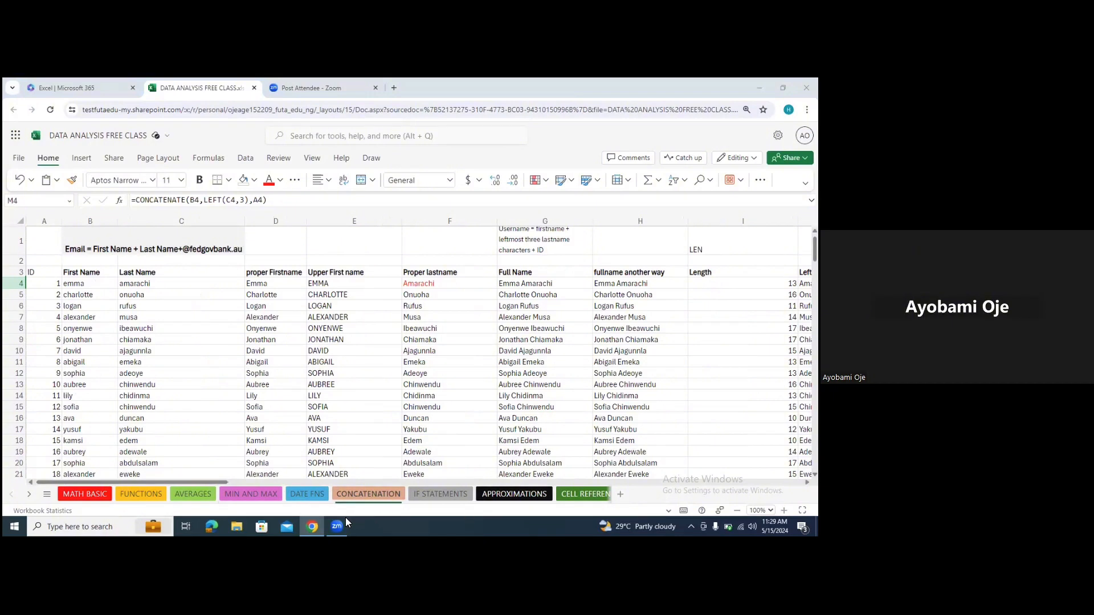
# - Enter Ikeja,Lagos in O4 as the first entry under the Location header
pyautogui.moveTo(344, 524)
pyautogui.moveTo(209, 482); pyautogui.dragTo(486, 456)
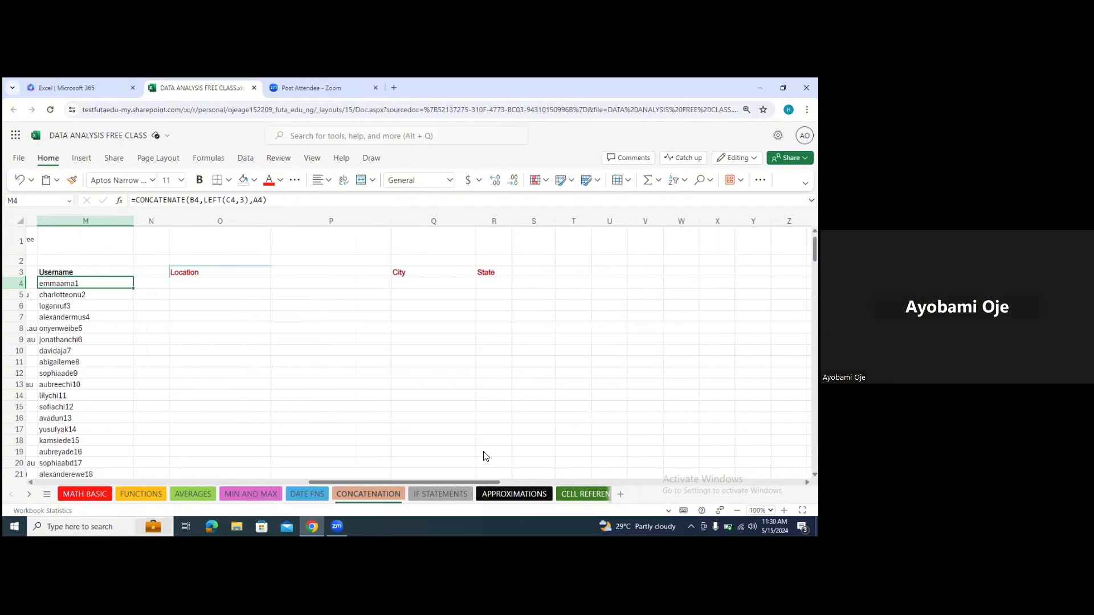
pyautogui.click(213, 294)
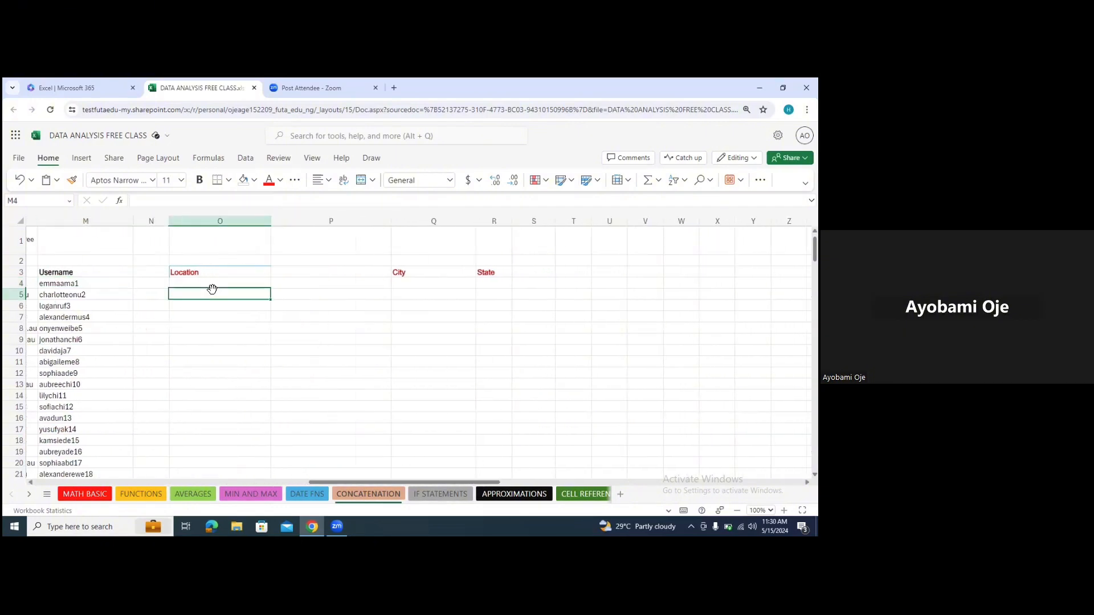
pyautogui.click(219, 282)
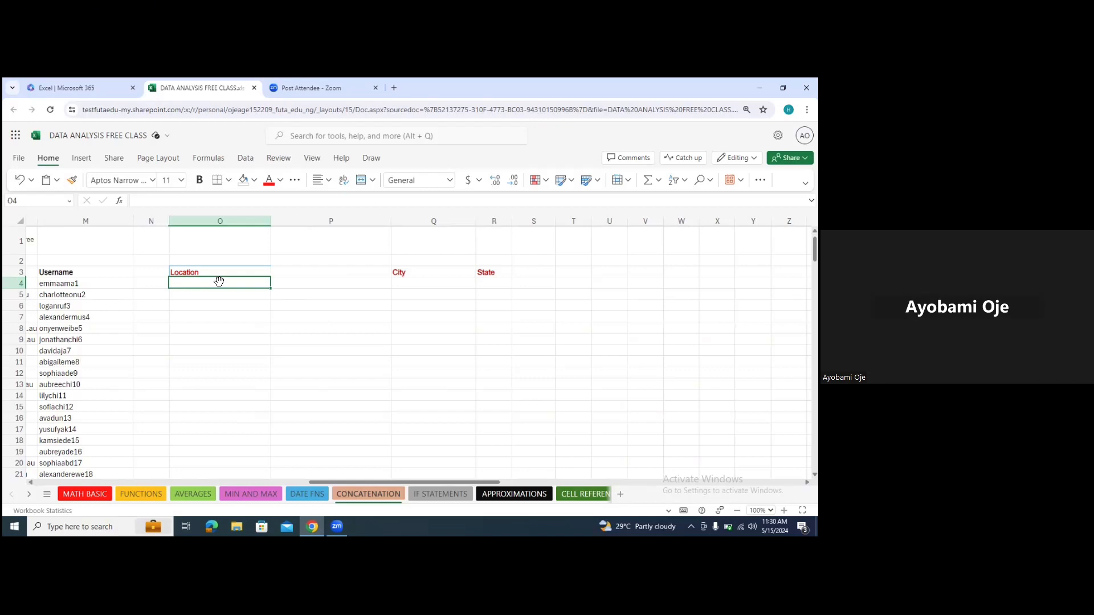
pyautogui.write('Ikeja')
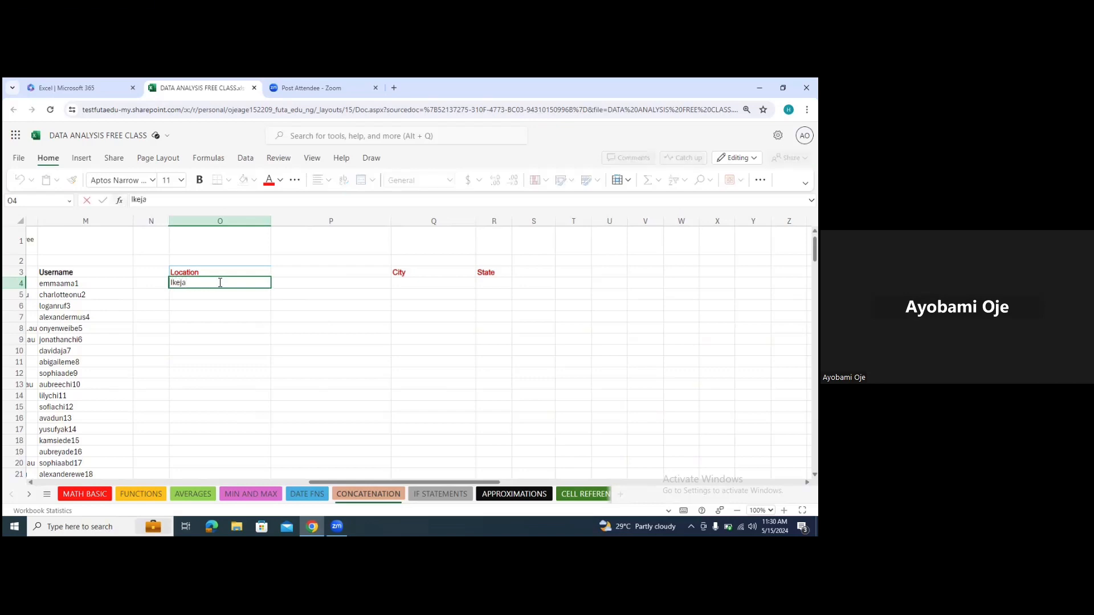
pyautogui.write(',Lagos')
pyautogui.press('Return')
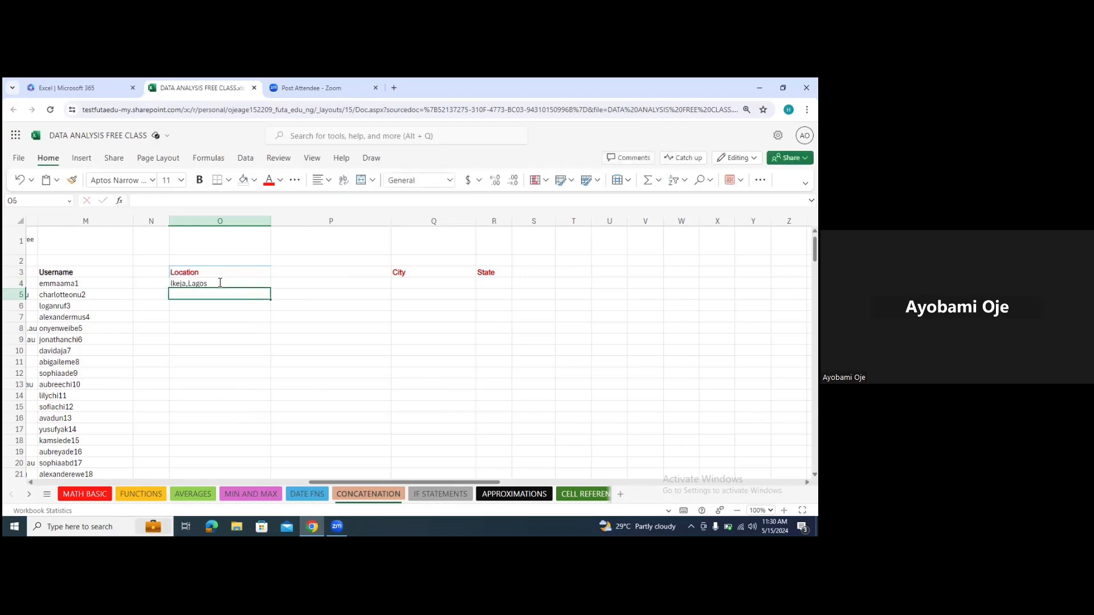
# - Enter Warri,Delta in O5 as the second entry in the Location column
pyautogui.write('wa')
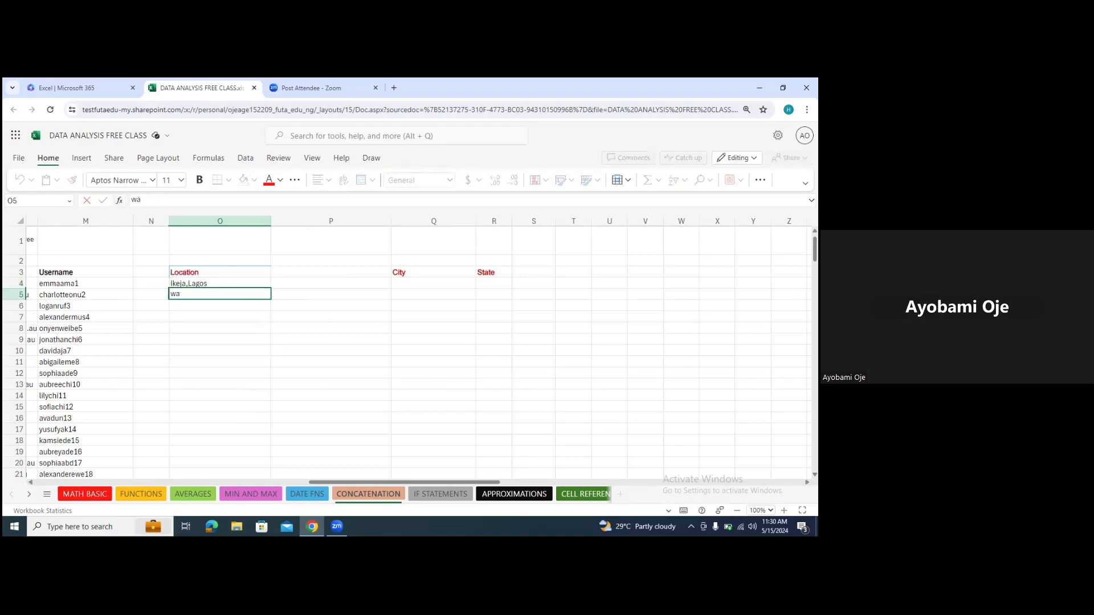
pyautogui.press('BackSpace')
pyautogui.press('BackSpace')
pyautogui.write('Warri,Dee')
pyautogui.write('ta')
pyautogui.press('Return')
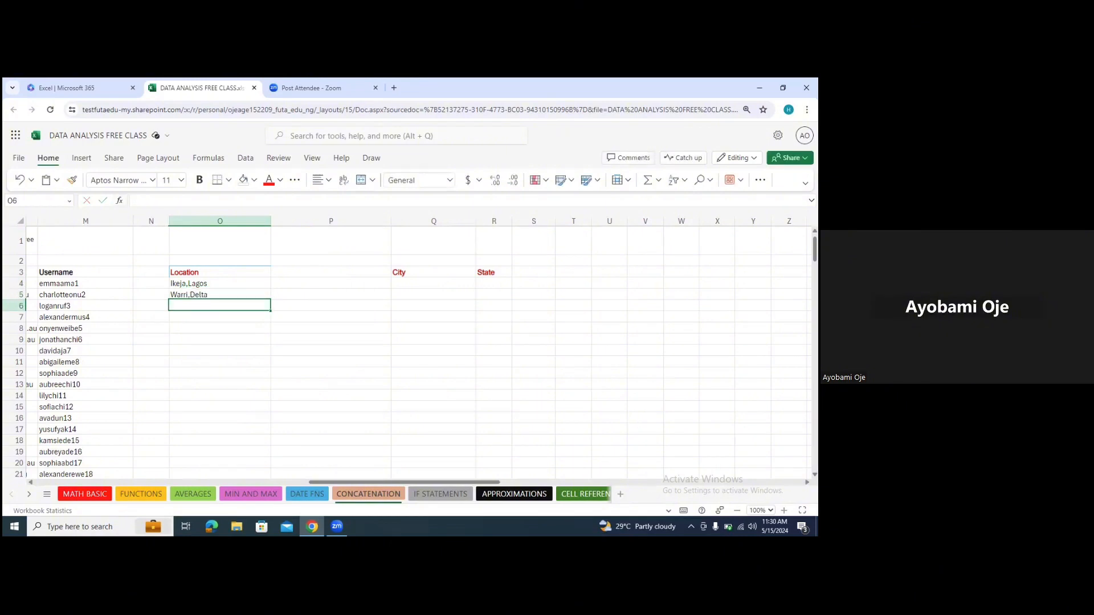
# - Enter Ibadan,Oyo in O6 as the third entry in the Location column
pyautogui.write('Ibada')
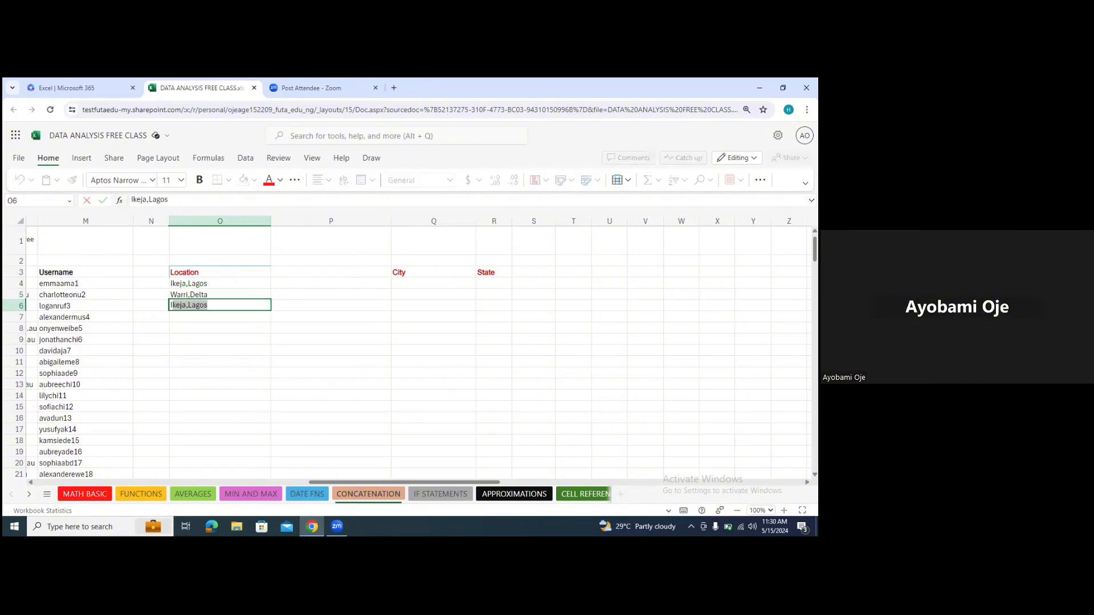
pyautogui.write('n,Oyo')
pyautogui.click(353, 308)
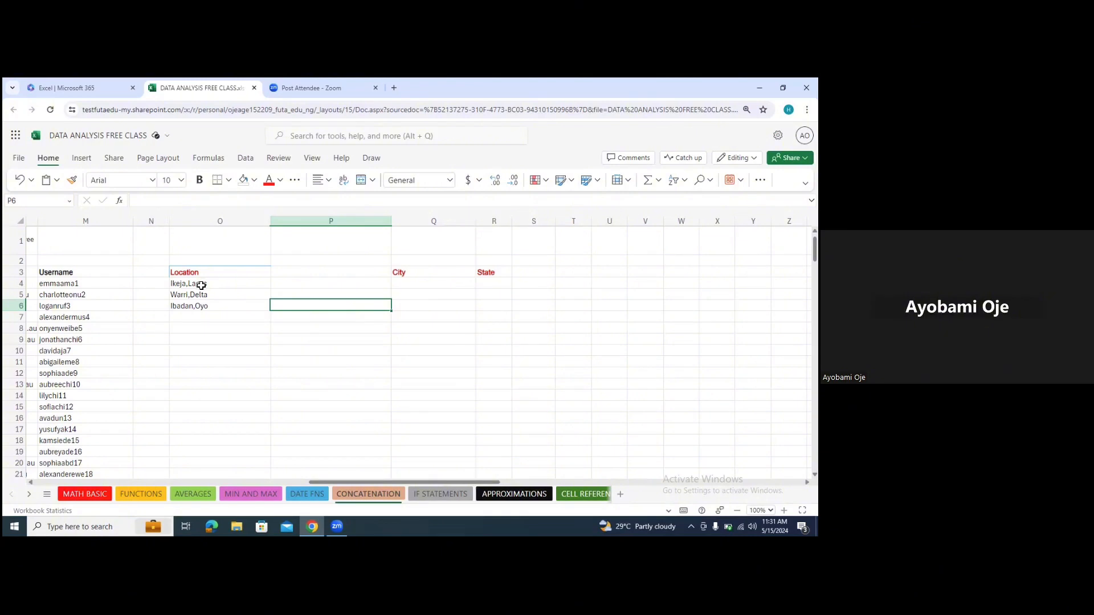
# - Split the three location entries in O4:O6 into separate city and state columns using the comma delimiter
pyautogui.moveTo(220, 285); pyautogui.dragTo(217, 308)
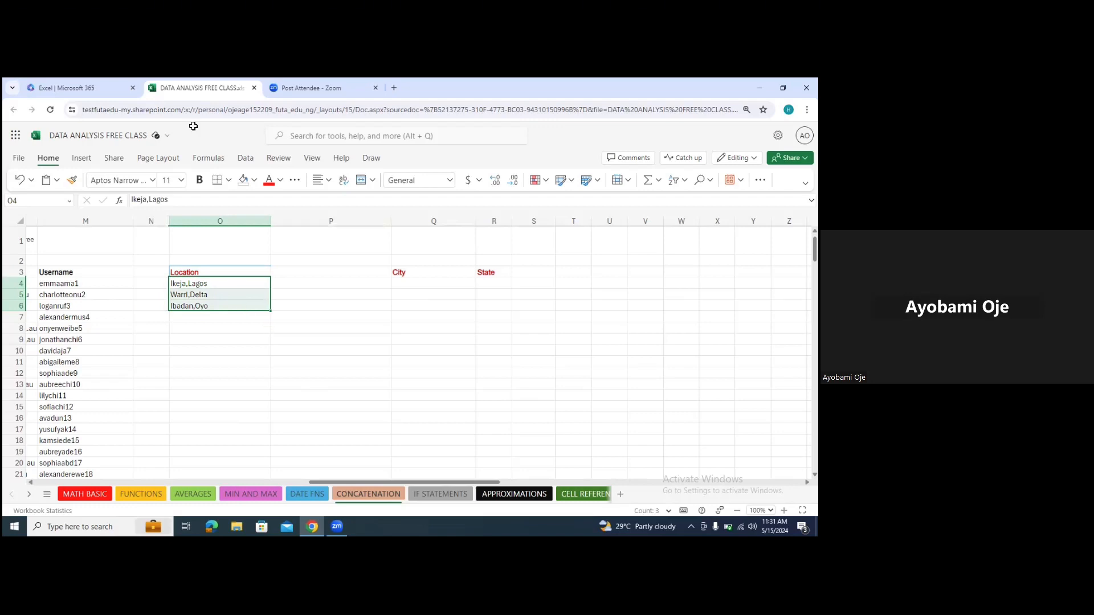
pyautogui.click(246, 160)
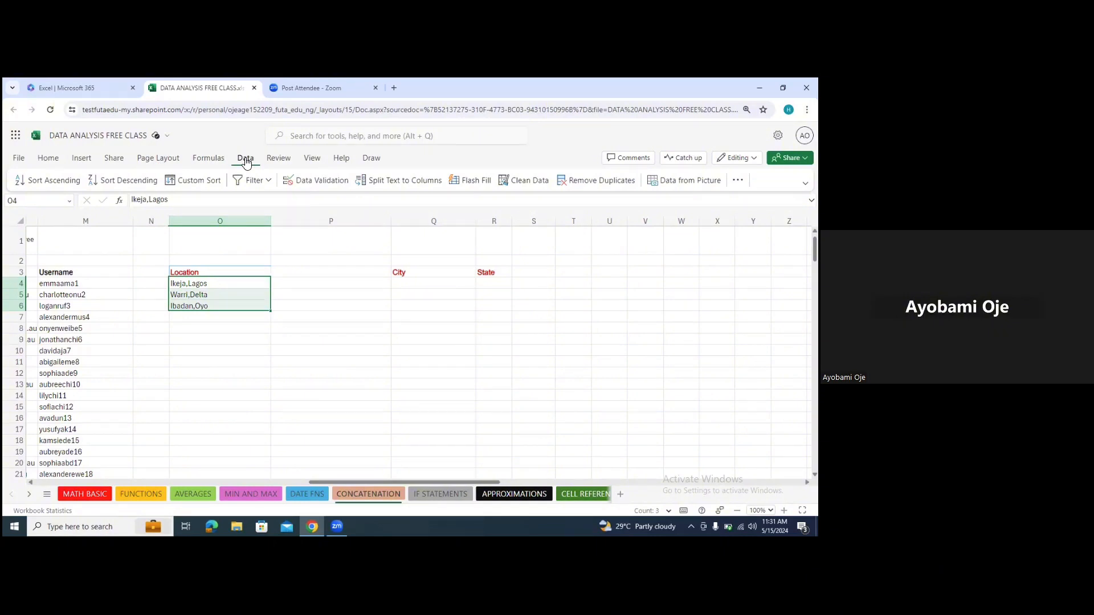
pyautogui.click(422, 179)
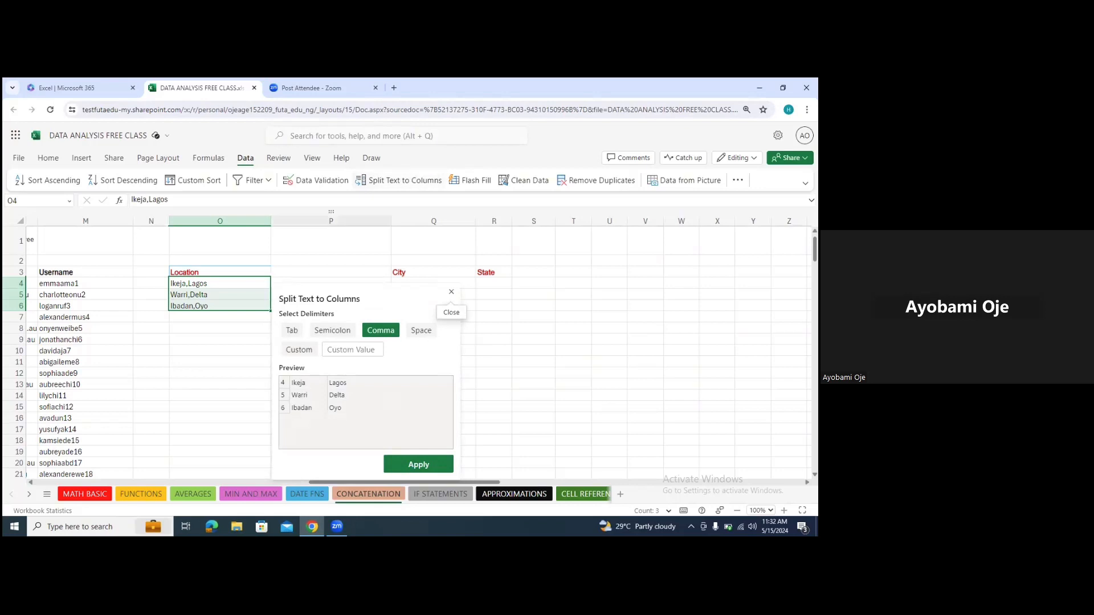
pyautogui.click(388, 331)
pyautogui.click(387, 330)
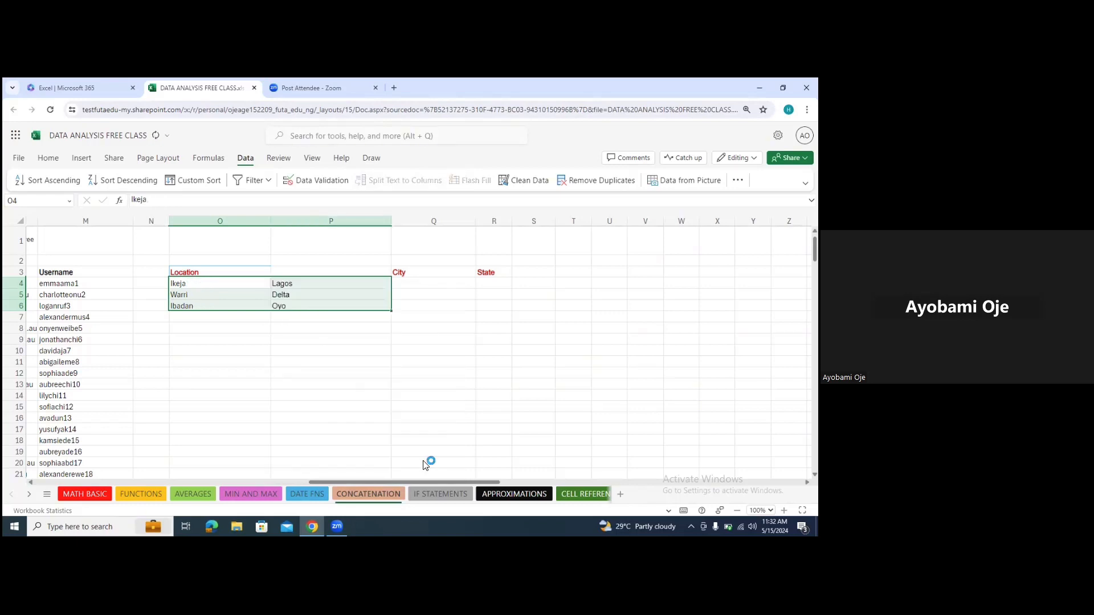
pyautogui.click(372, 326)
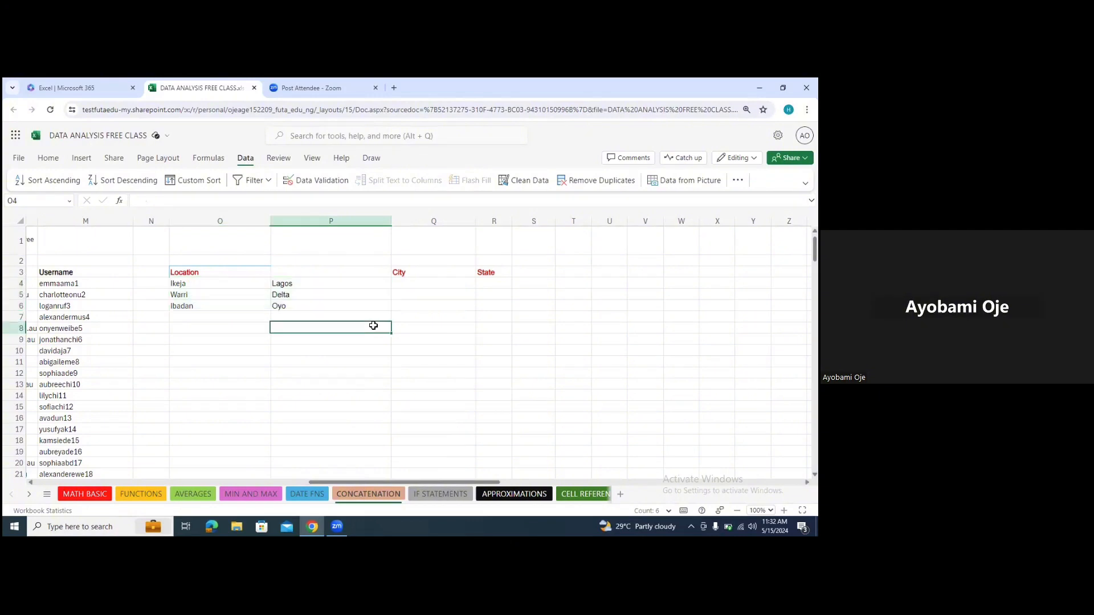
# - Replace the Location header in O3 with City and enter State as the header in P3
pyautogui.click(215, 270)
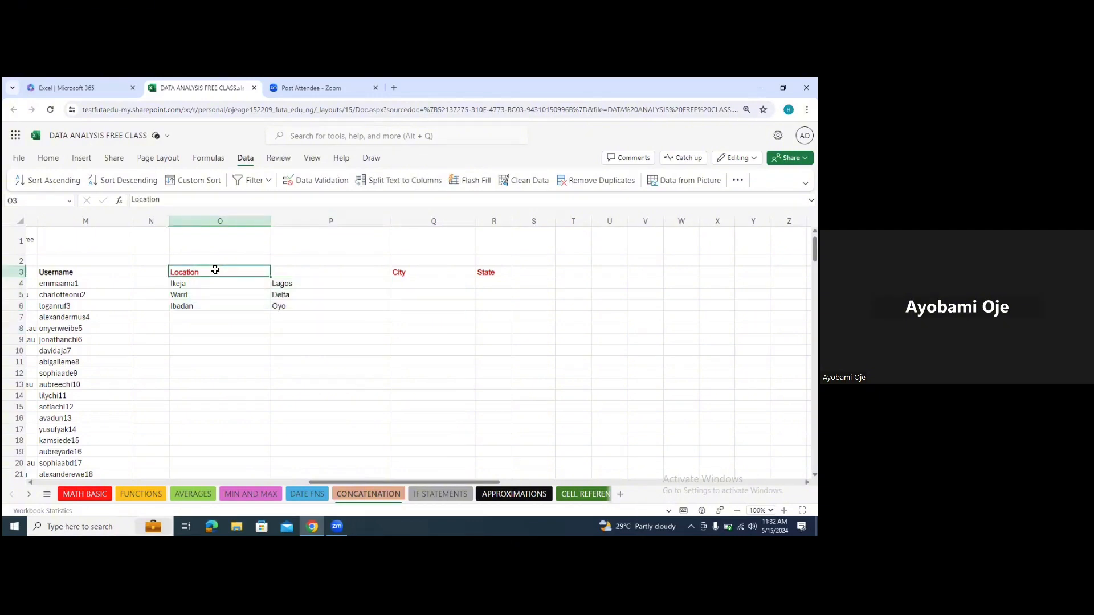
pyautogui.press('BackSpace')
pyautogui.write('C')
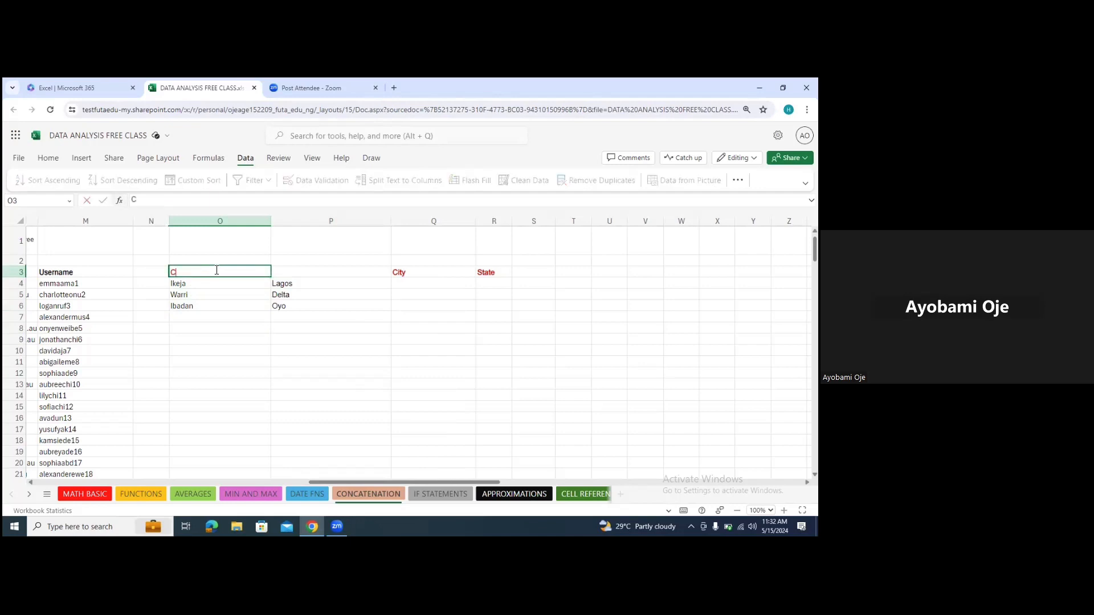
pyautogui.write('ity')
pyautogui.click(341, 277)
pyautogui.write('State')
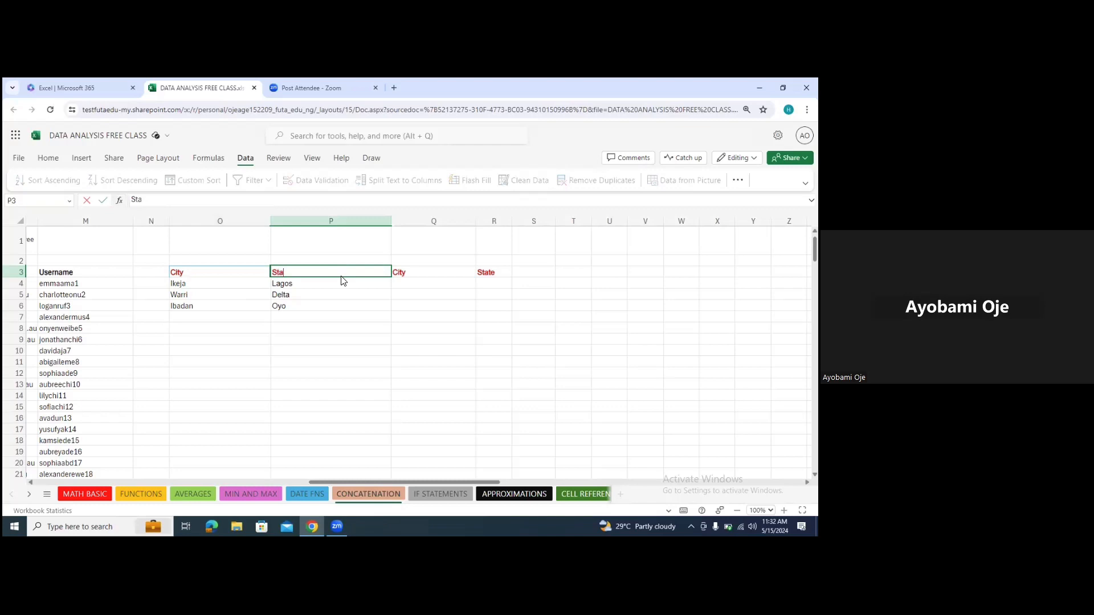
pyautogui.click(214, 286)
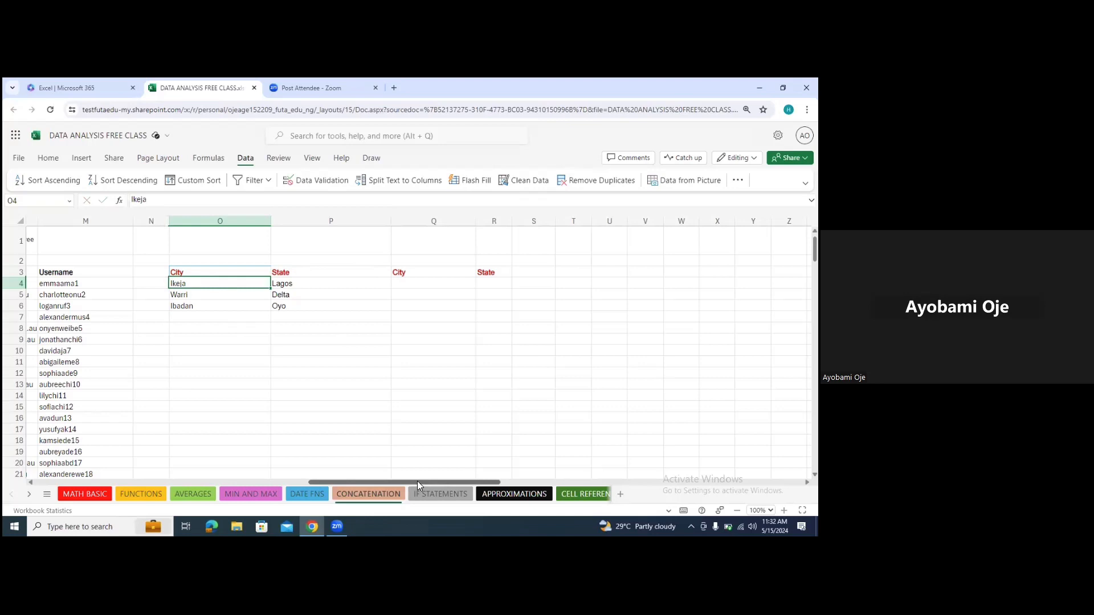
pyautogui.moveTo(417, 481); pyautogui.dragTo(191, 500)
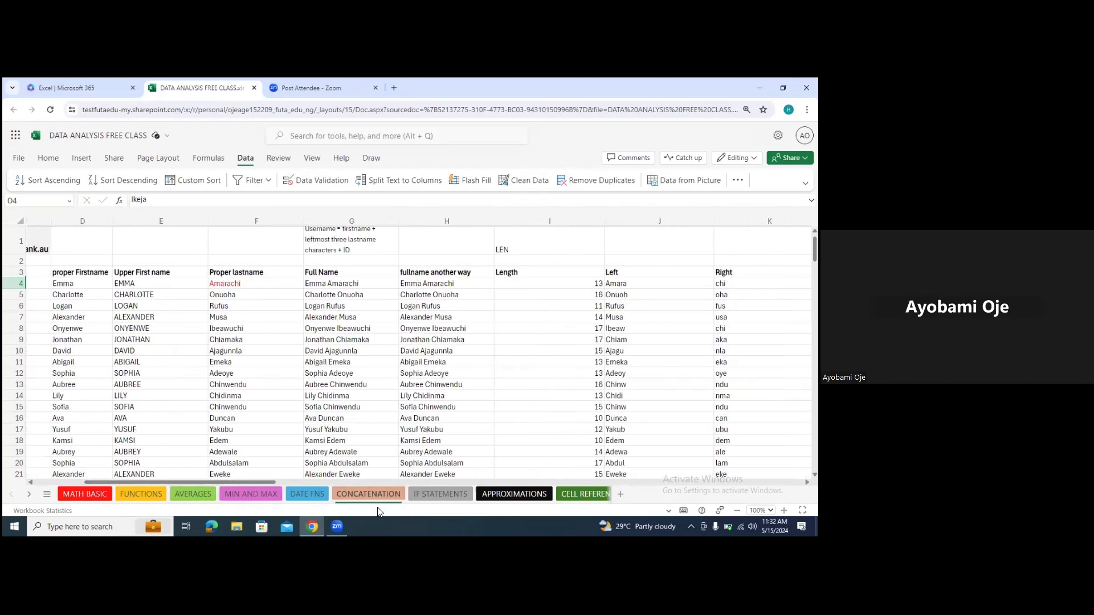